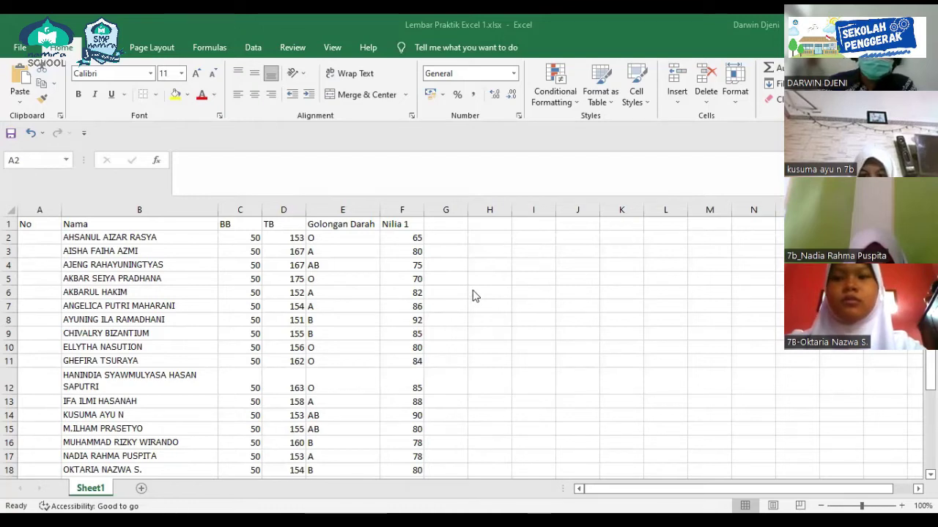
# Enter 1 in A2 and 2 in A3 for the first two students.
pyautogui.scroll(-2, 510, 299)
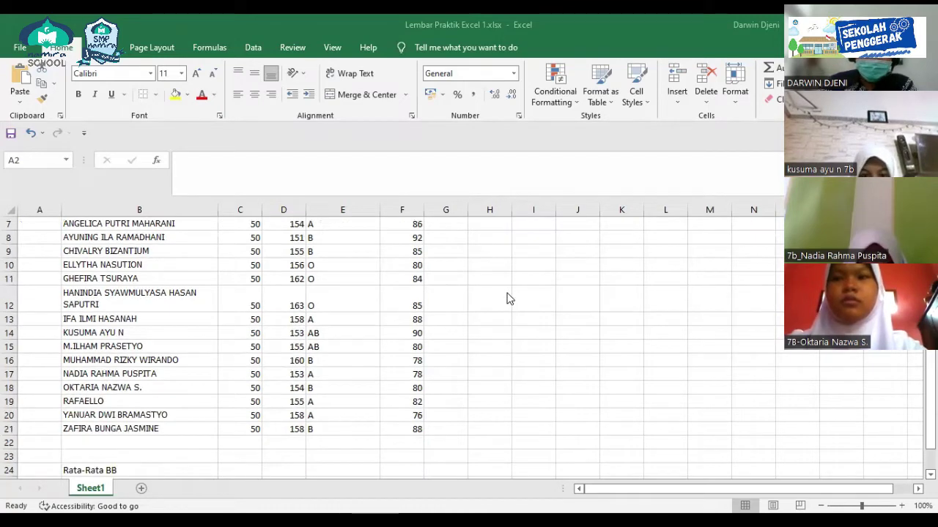
pyautogui.scroll(2, 510, 300)
pyautogui.scroll(-1, 510, 299)
pyautogui.scroll(-2, 510, 299)
pyautogui.scroll(3, 510, 301)
pyautogui.scroll(-2, 510, 299)
pyautogui.scroll(-3, 510, 302)
pyautogui.scroll(4, 510, 302)
pyautogui.scroll(1, 510, 304)
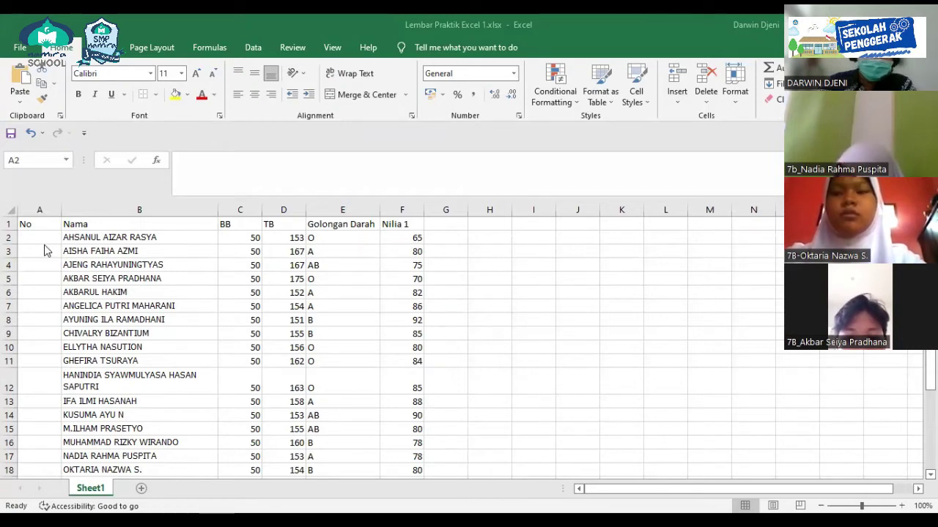
pyautogui.scroll(-3, 100, 283)
pyautogui.scroll(3, 92, 343)
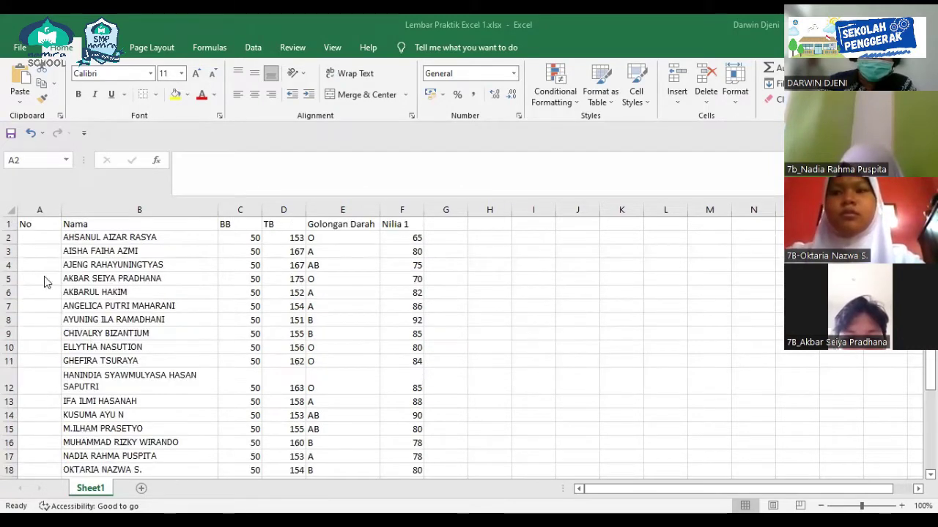
pyautogui.click(42, 242)
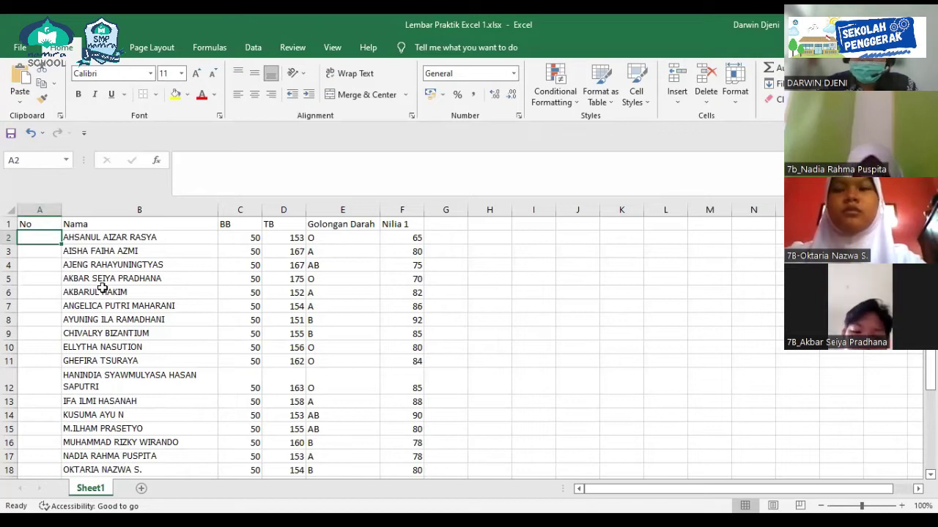
pyautogui.write('1')
pyautogui.press('Return')
pyautogui.write('2')
pyautogui.press('Return')
# Select the two numbers in A2:A3.
pyautogui.press('Up')
pyautogui.press('Up')
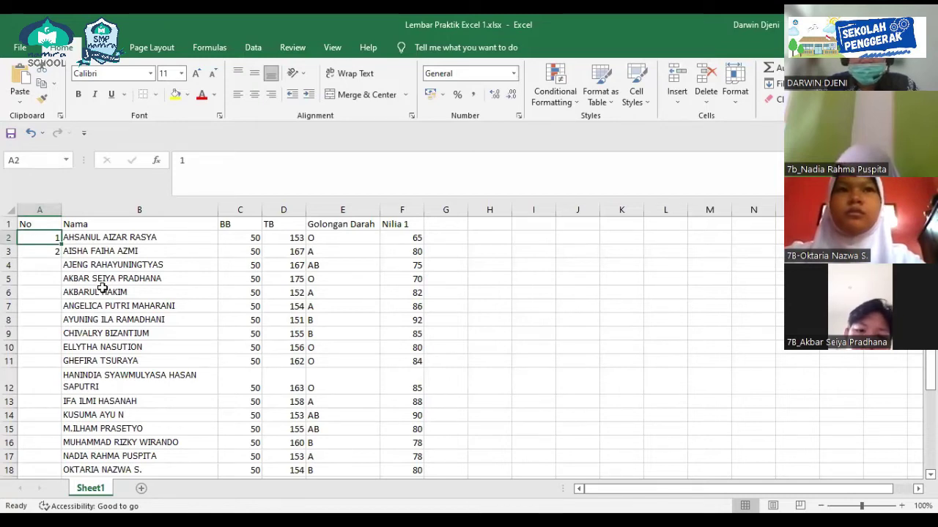
pyautogui.hotkey('shift', 'Down')
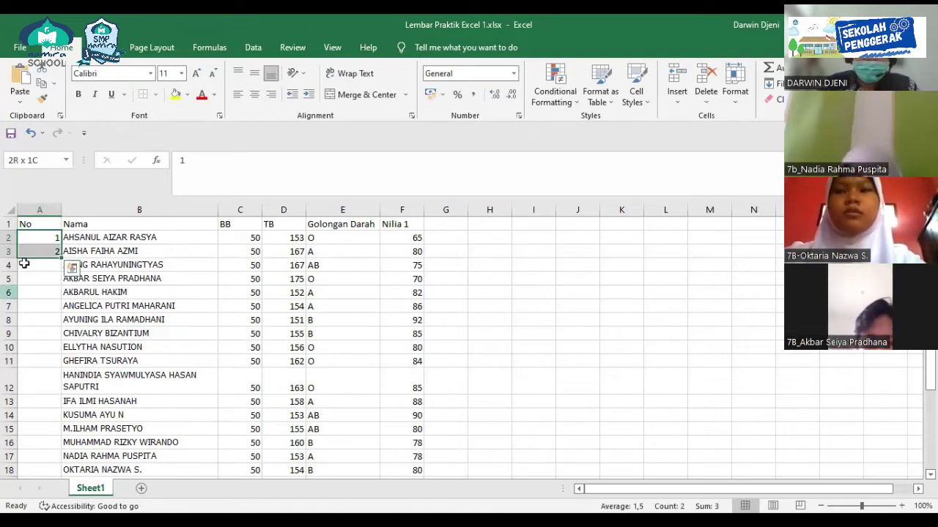
pyautogui.click(41, 239)
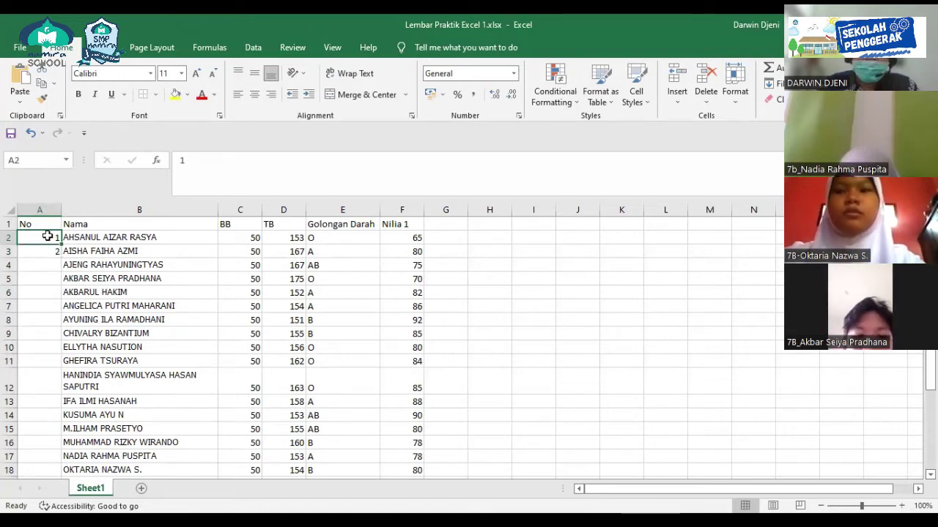
pyautogui.moveTo(40, 245); pyautogui.dragTo(39, 249)
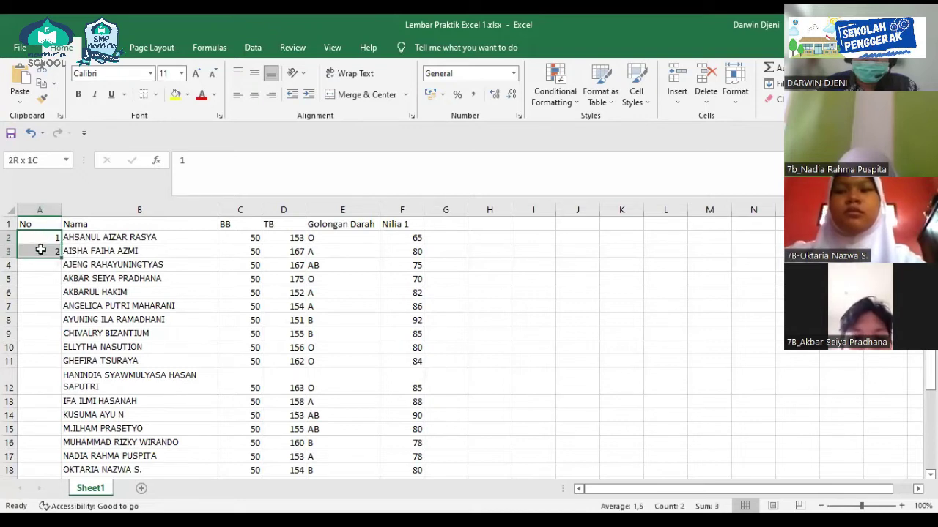
pyautogui.click(38, 268)
pyautogui.click(36, 238)
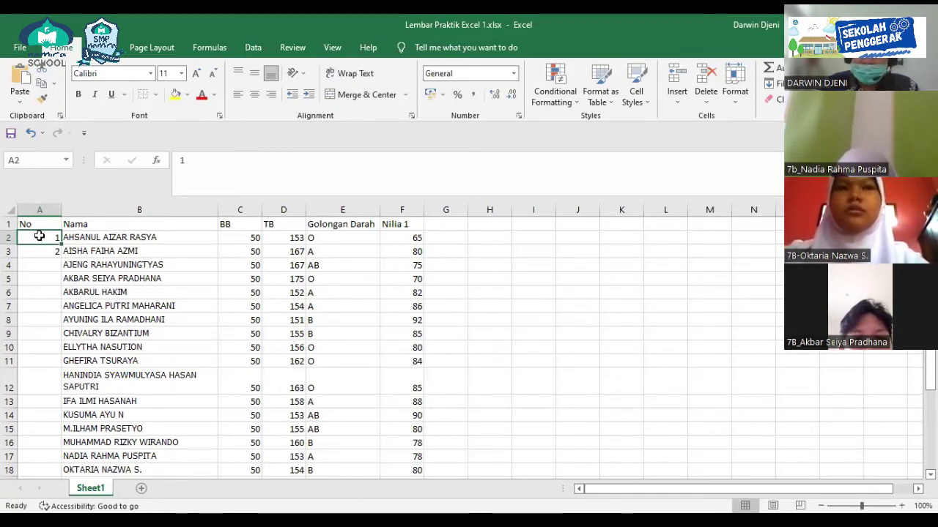
# Extend the 1–2 pattern in A2:A3 down to row 21 to number students 1 through 20.
pyautogui.hotkey('shift', 'Down')
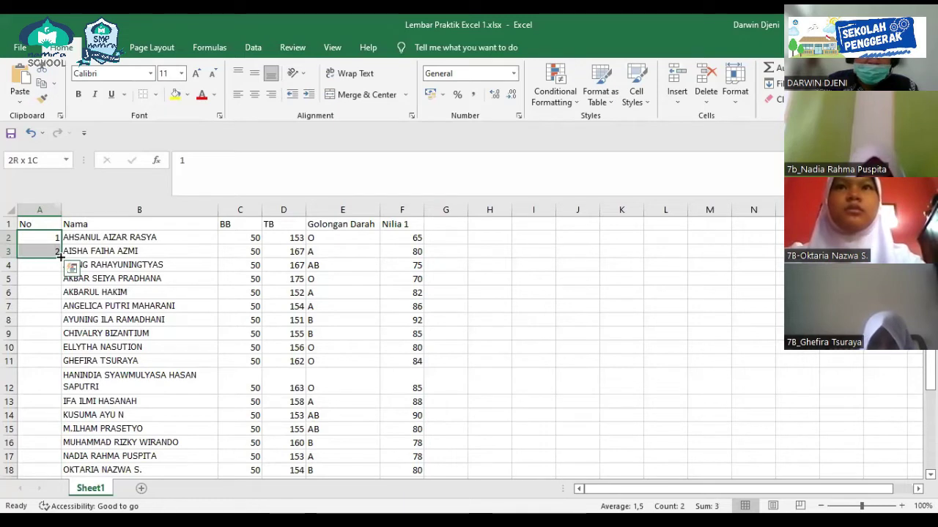
pyautogui.moveTo(61, 256); pyautogui.dragTo(61, 256)
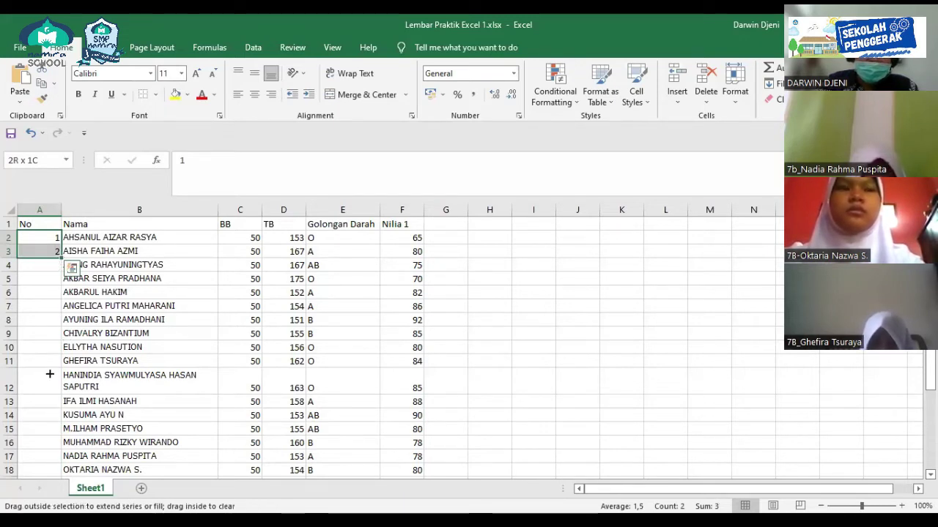
pyautogui.moveTo(65, 491); pyautogui.dragTo(63, 459)
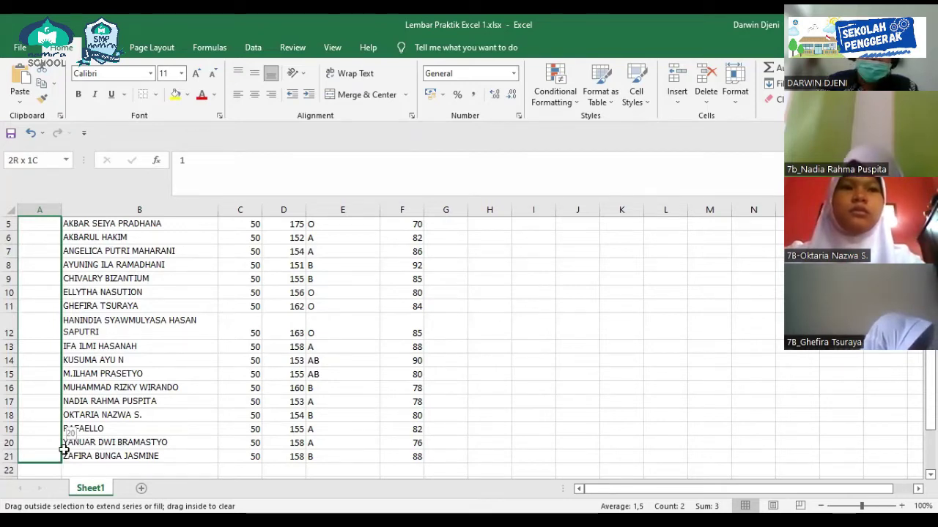
pyautogui.moveTo(63, 459); pyautogui.dragTo(63, 460)
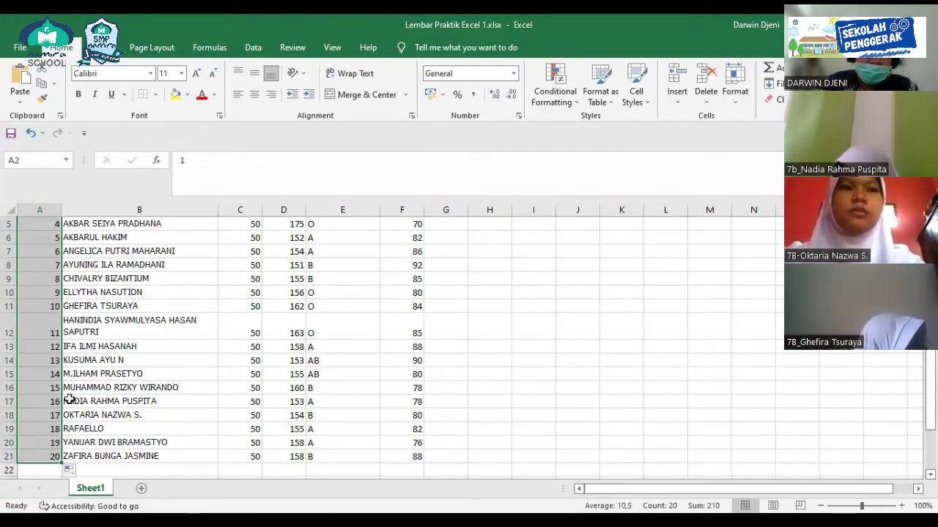
pyautogui.click(329, 357)
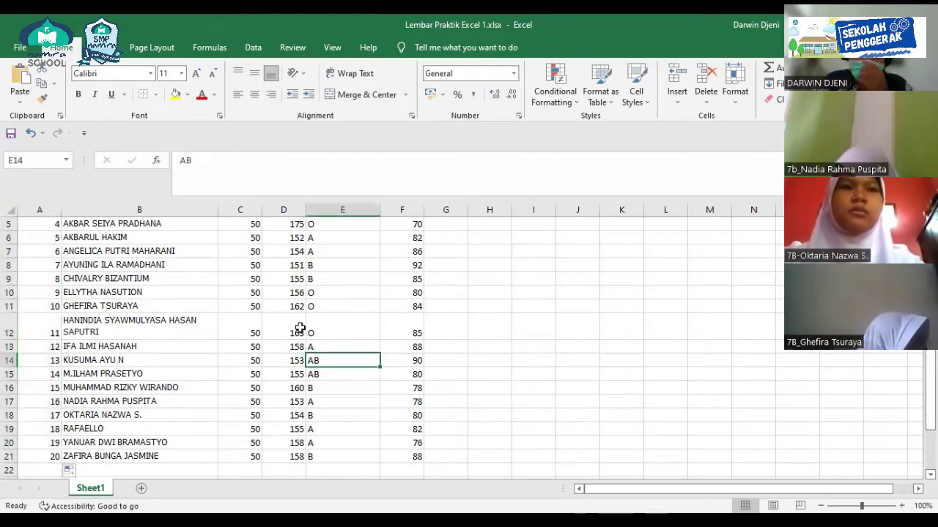
pyautogui.scroll(2, 300, 329)
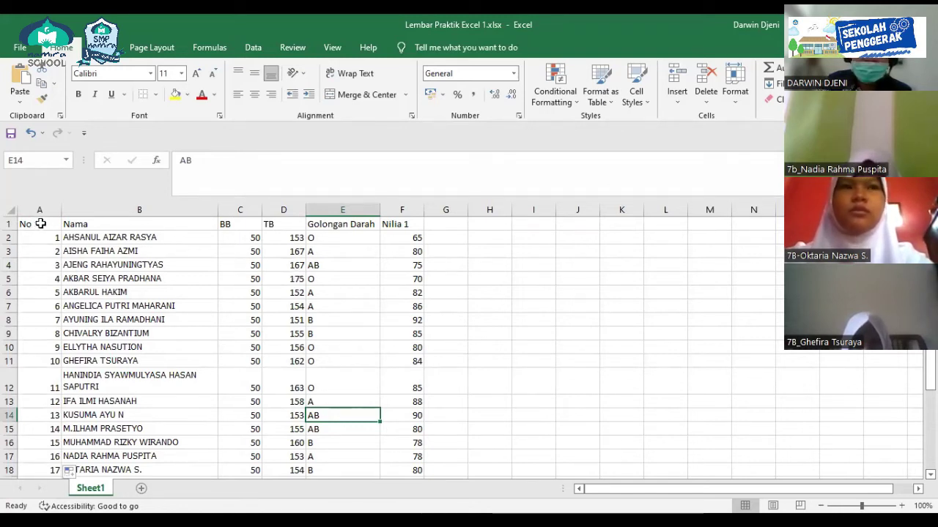
# Select the table range A1:F21, from the No header to student 20.
pyautogui.click(40, 224)
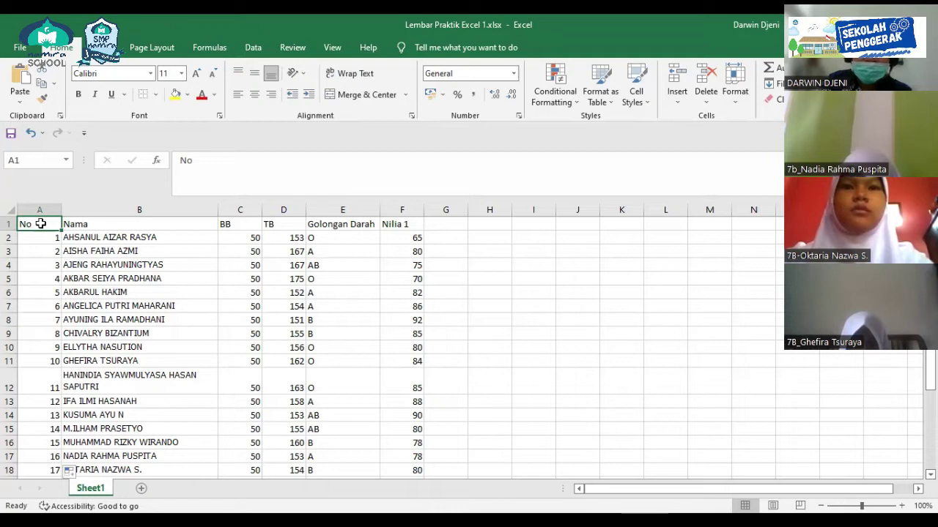
pyautogui.moveTo(65, 229)
pyautogui.mouseDown()
pyautogui.moveTo(380, 236)
pyautogui.moveTo(411, 225)
pyautogui.mouseUp()
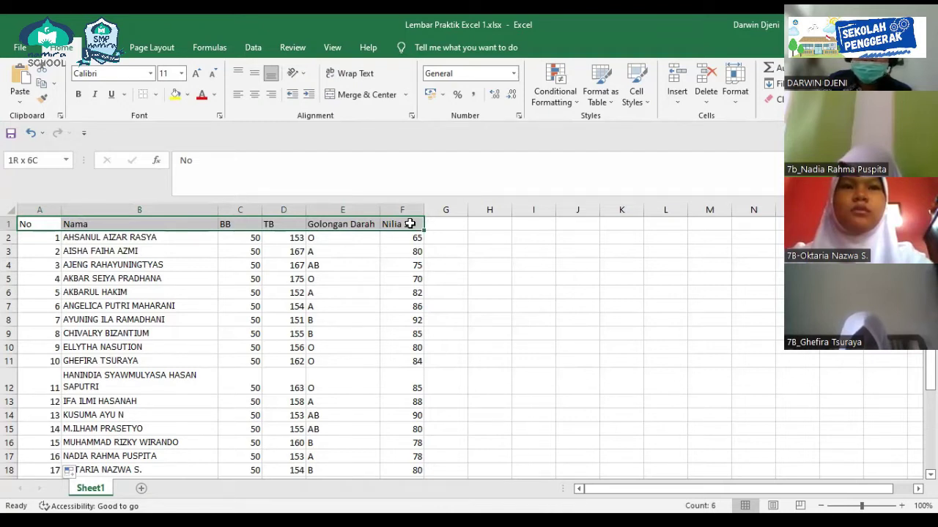
pyautogui.moveTo(410, 224)
pyautogui.mouseDown()
pyautogui.moveTo(389, 447)
pyautogui.moveTo(413, 429)
pyautogui.mouseUp()
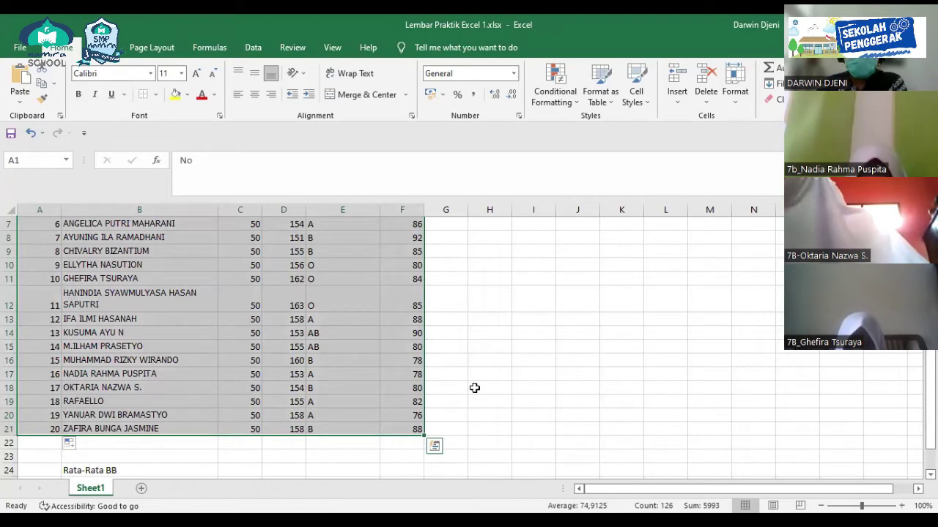
pyautogui.scroll(2, 530, 384)
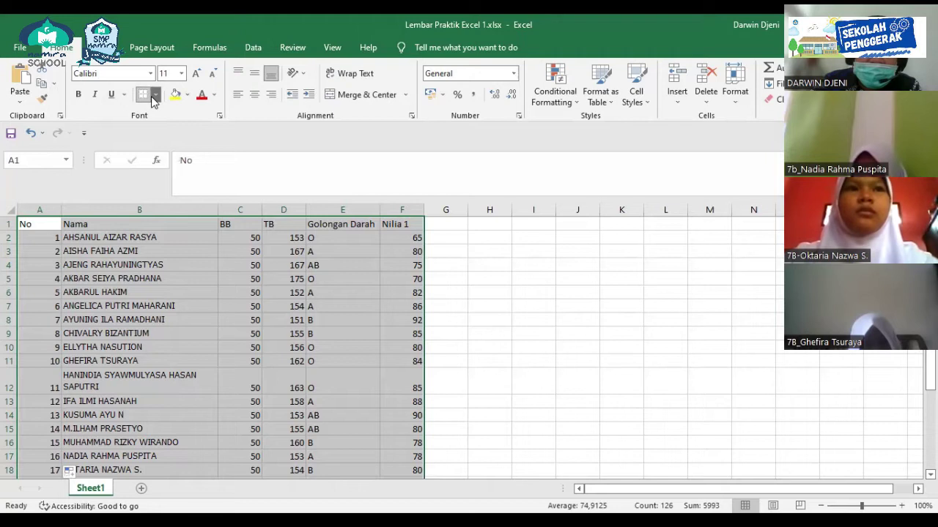
# Apply All Borders to the selected student table range.
pyautogui.click(154, 95)
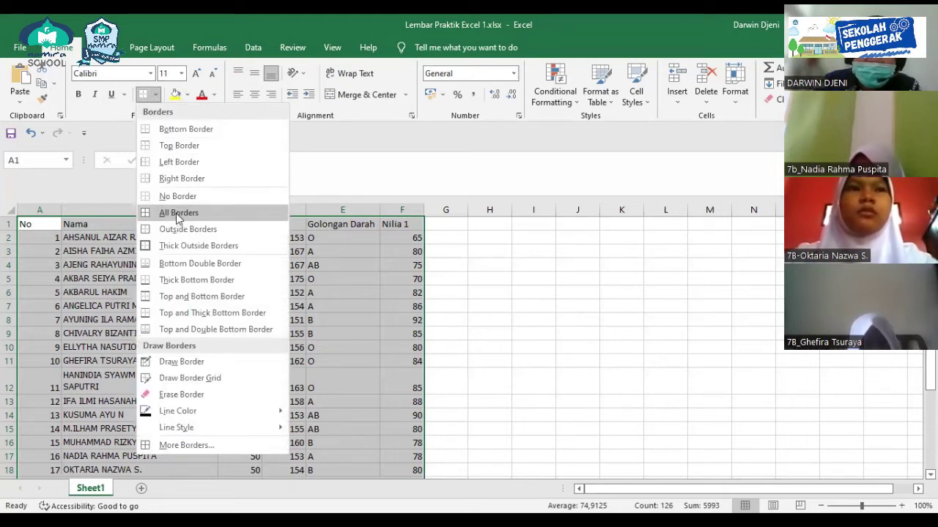
pyautogui.click(178, 213)
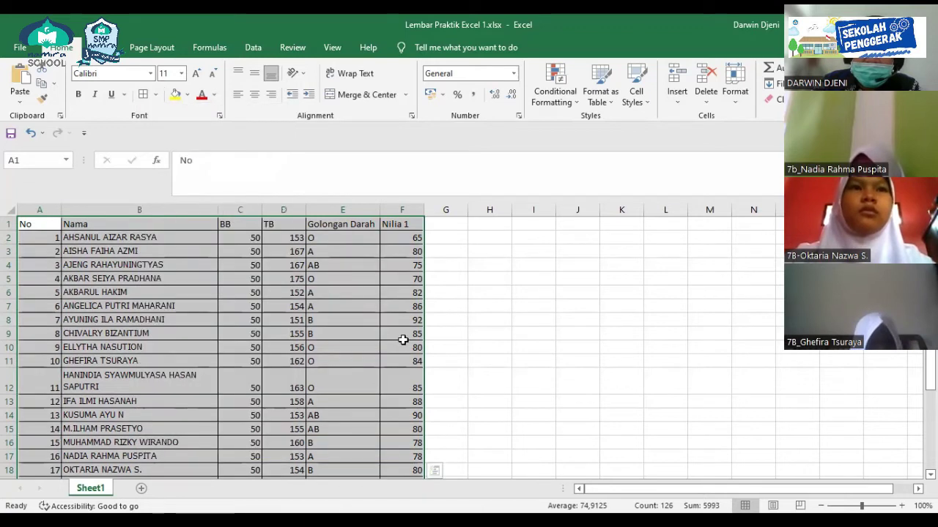
pyautogui.click(403, 337)
pyautogui.scroll(-2, 403, 341)
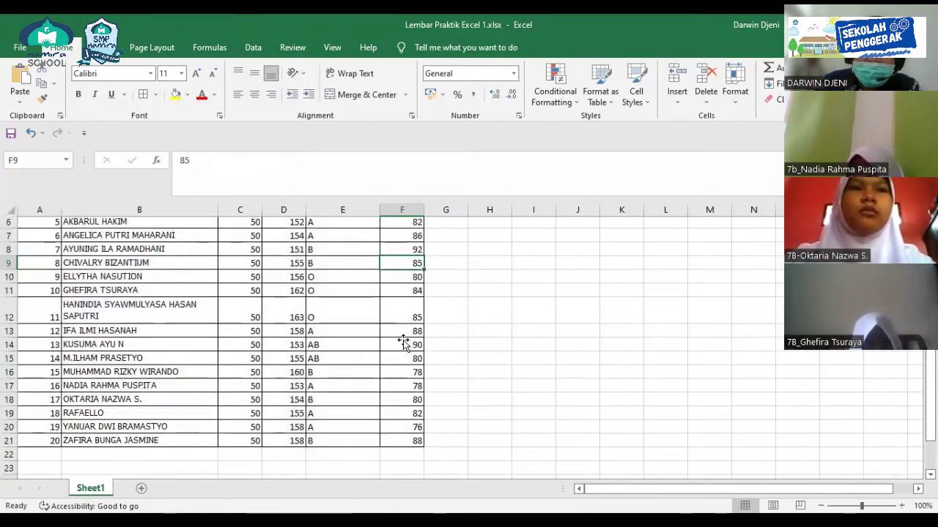
pyautogui.scroll(2, 400, 342)
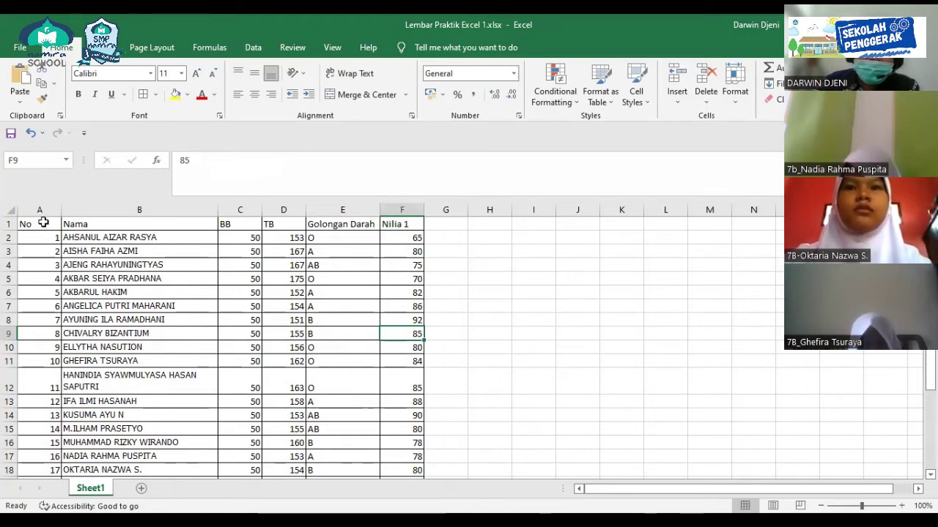
# Apply Center and Middle Align to the No column A1:A21.
pyautogui.click(41, 225)
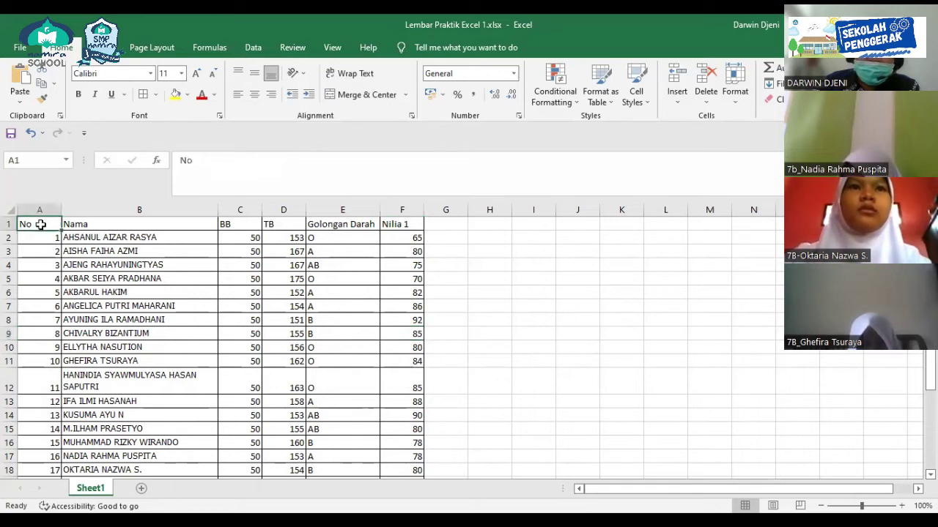
pyautogui.moveTo(41, 225)
pyautogui.mouseDown()
pyautogui.moveTo(33, 482)
pyautogui.moveTo(58, 444)
pyautogui.mouseUp()
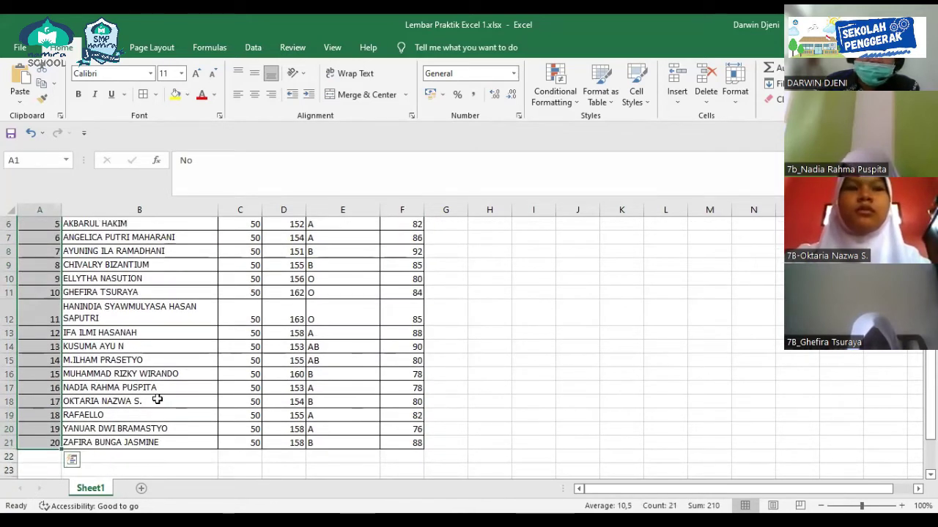
pyautogui.scroll(2, 157, 399)
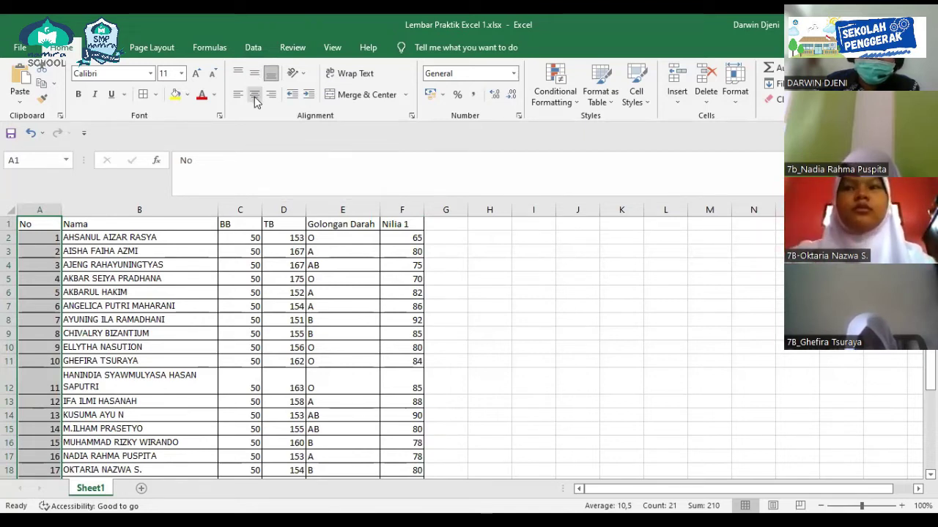
pyautogui.click(255, 97)
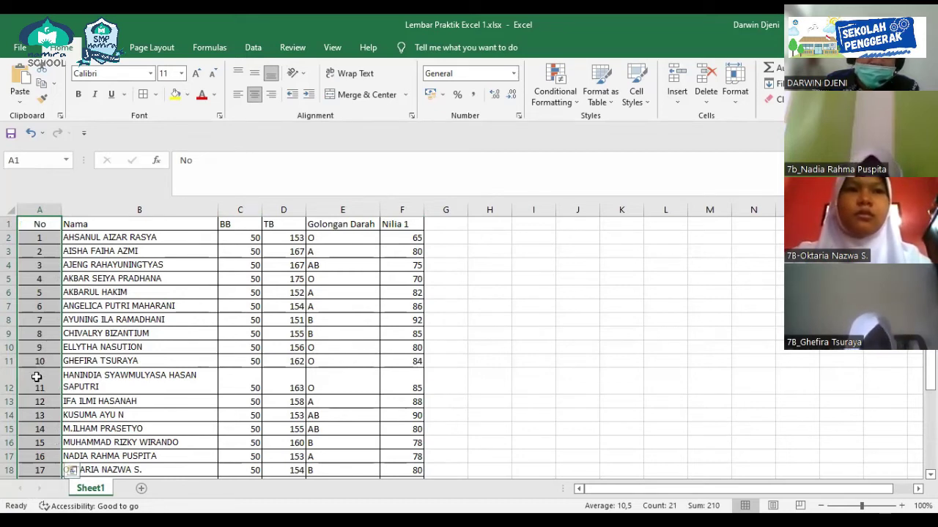
pyautogui.click(255, 75)
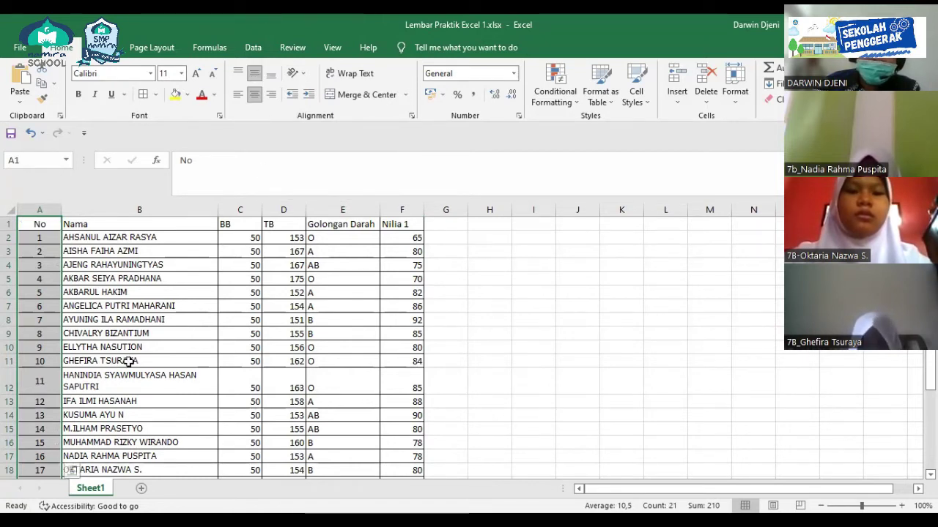
pyautogui.click(43, 383)
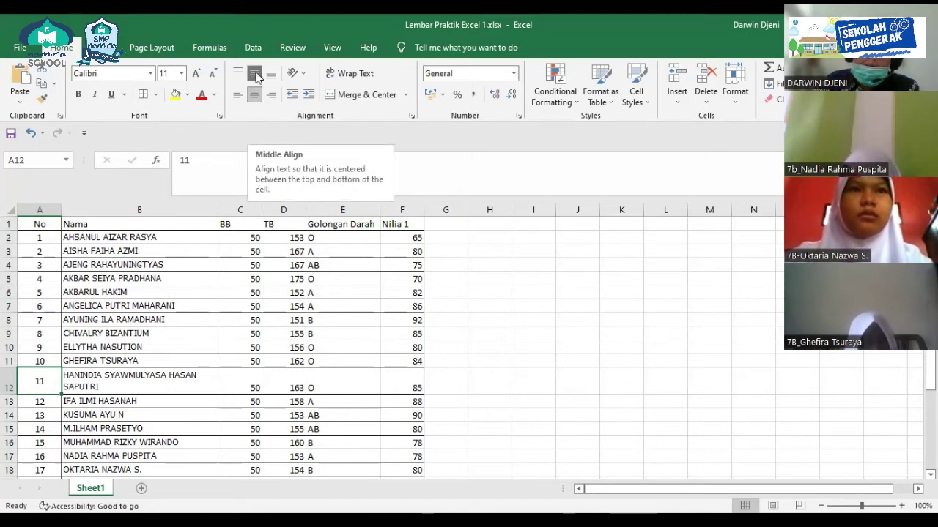
# Center the header labels Nama through Nilia 1 in row 1.
pyautogui.click(128, 265)
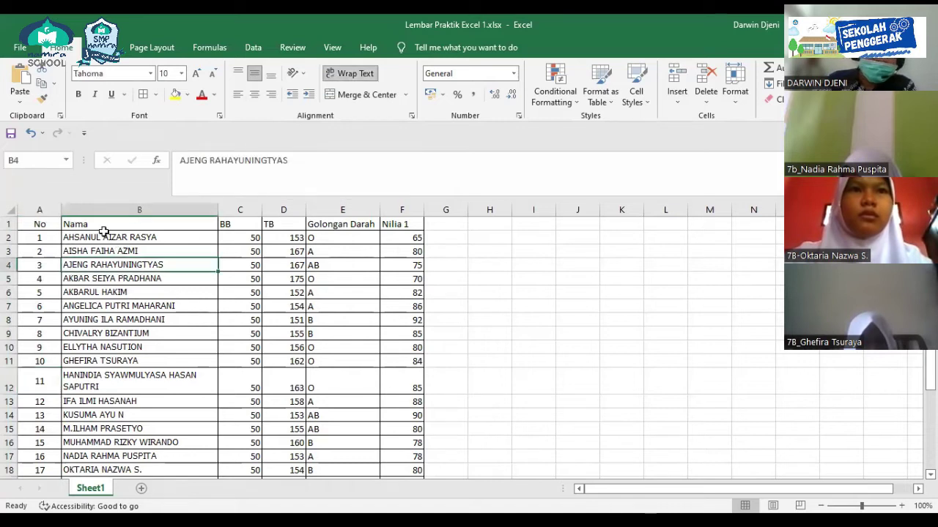
pyautogui.moveTo(77, 225); pyautogui.dragTo(402, 224)
pyautogui.click(254, 94)
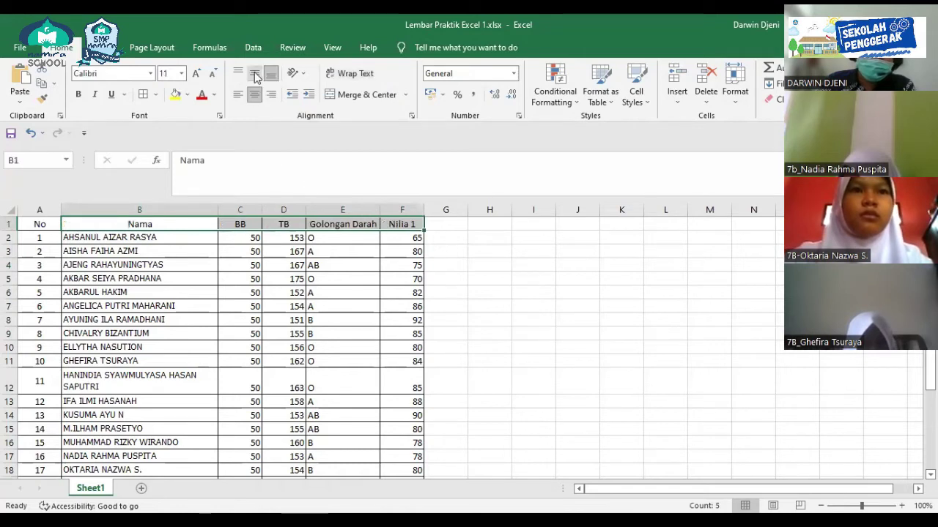
pyautogui.click(252, 278)
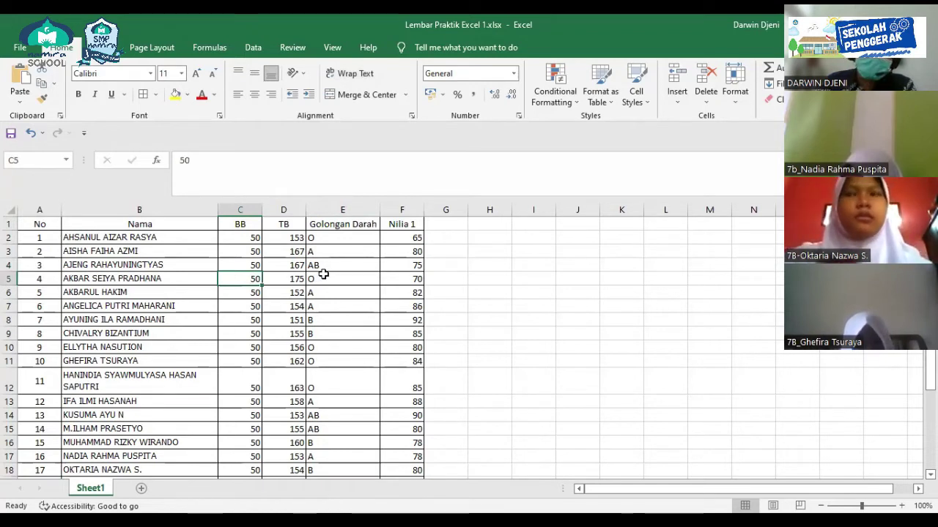
pyautogui.click(146, 237)
pyautogui.scroll(-2, 136, 316)
pyautogui.scroll(-1, 136, 345)
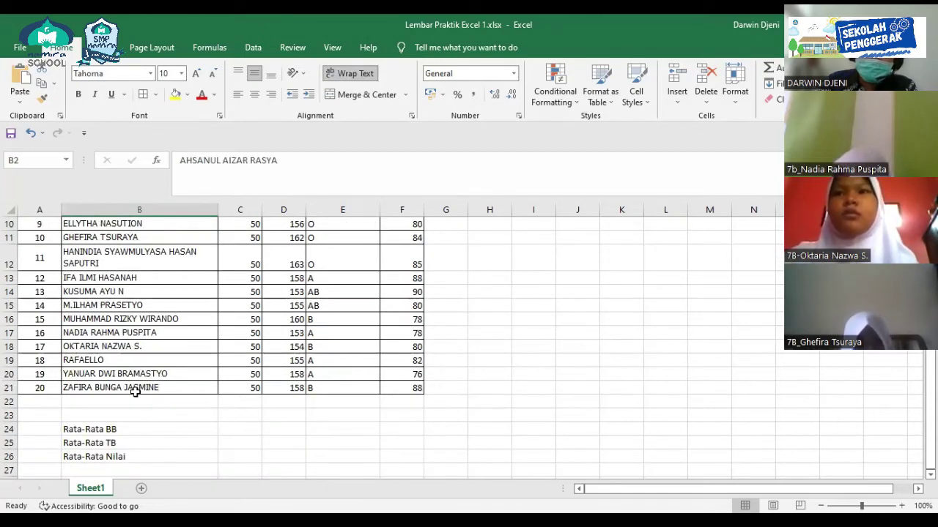
pyautogui.scroll(1, 135, 391)
pyautogui.scroll(2, 131, 366)
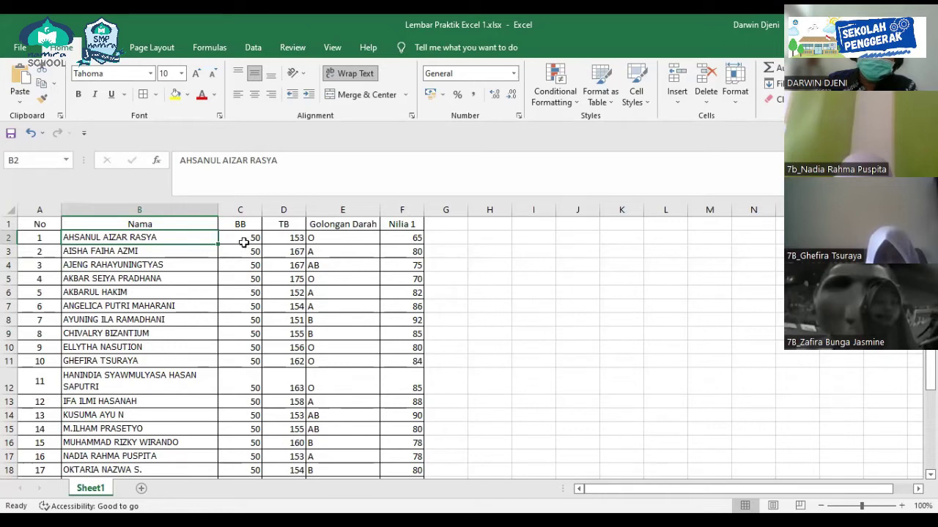
# Apply Center and Middle Align to the BB through Nilia 1 values in C2:F21.
pyautogui.moveTo(244, 242); pyautogui.dragTo(403, 278)
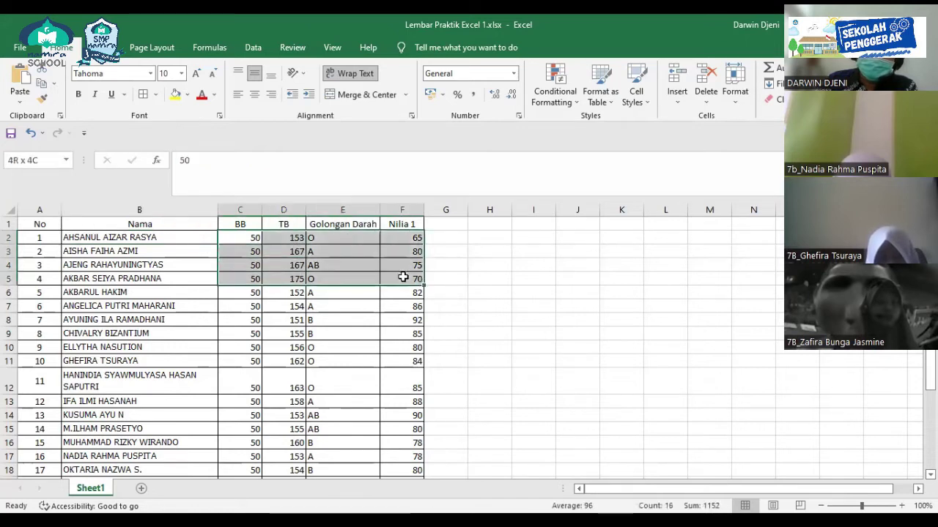
pyautogui.moveTo(403, 278)
pyautogui.mouseDown()
pyautogui.moveTo(384, 451)
pyautogui.moveTo(416, 452)
pyautogui.mouseUp()
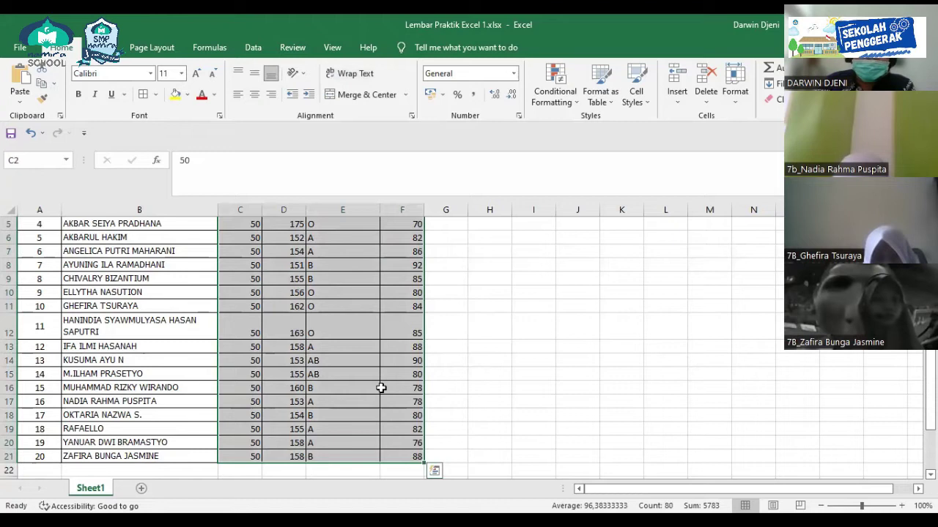
pyautogui.scroll(2, 381, 388)
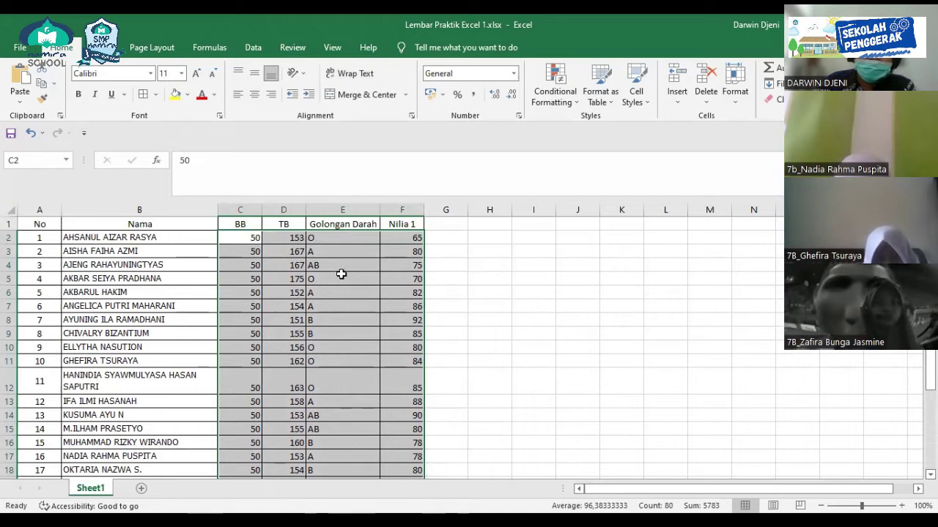
pyautogui.click(254, 95)
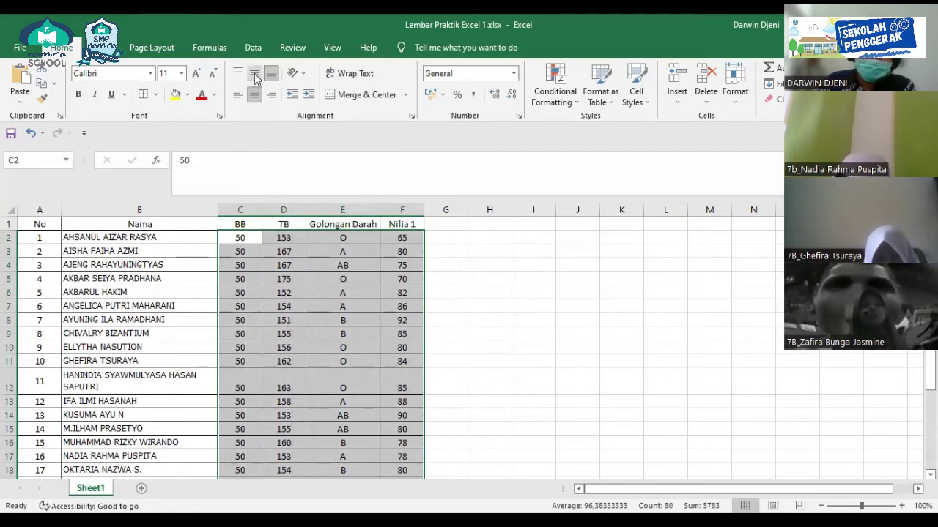
pyautogui.click(254, 73)
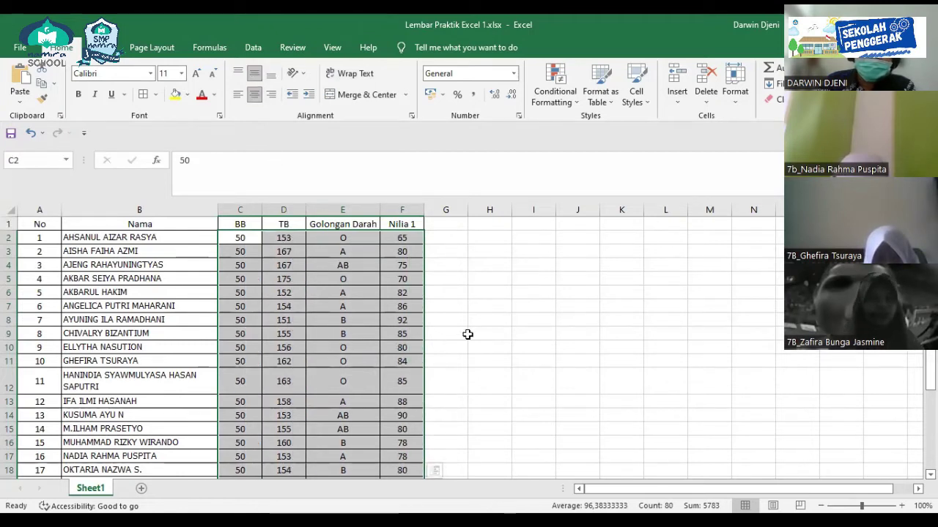
pyautogui.click(465, 334)
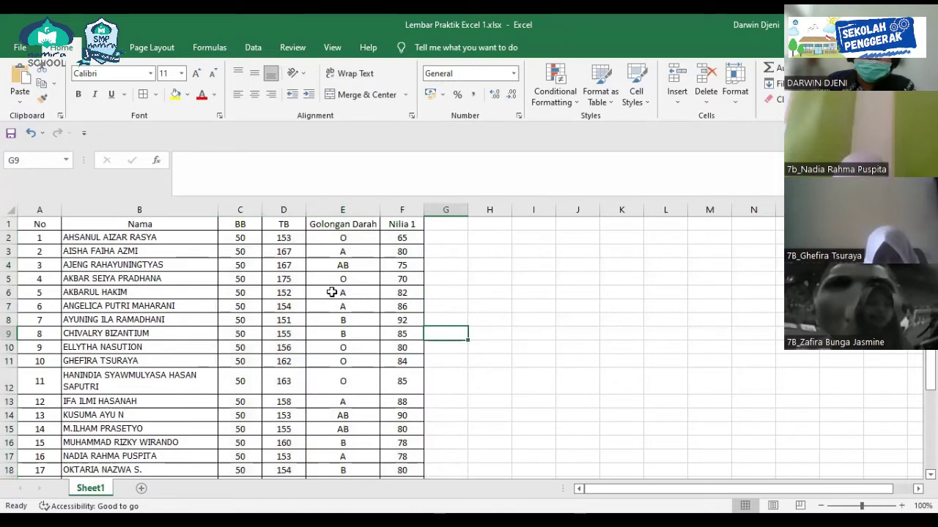
pyautogui.scroll(-3, 330, 293)
pyautogui.scroll(3, 332, 295)
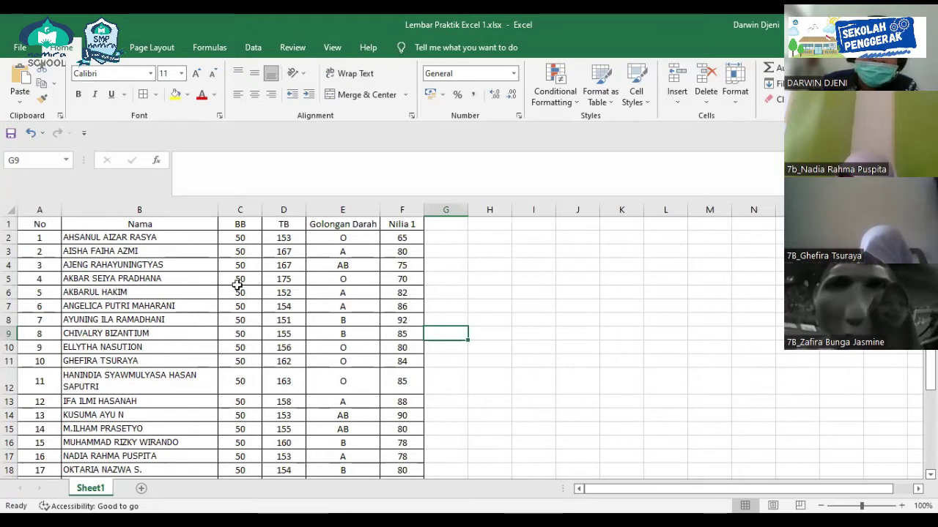
pyautogui.click(158, 265)
pyautogui.moveTo(33, 222); pyautogui.dragTo(393, 224)
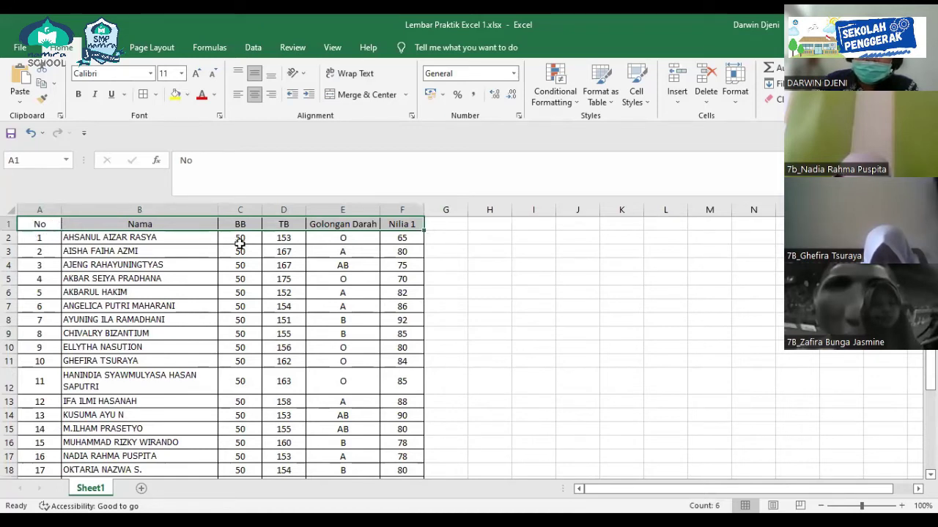
# Fill the header row with a gold colour.
pyautogui.click(188, 95)
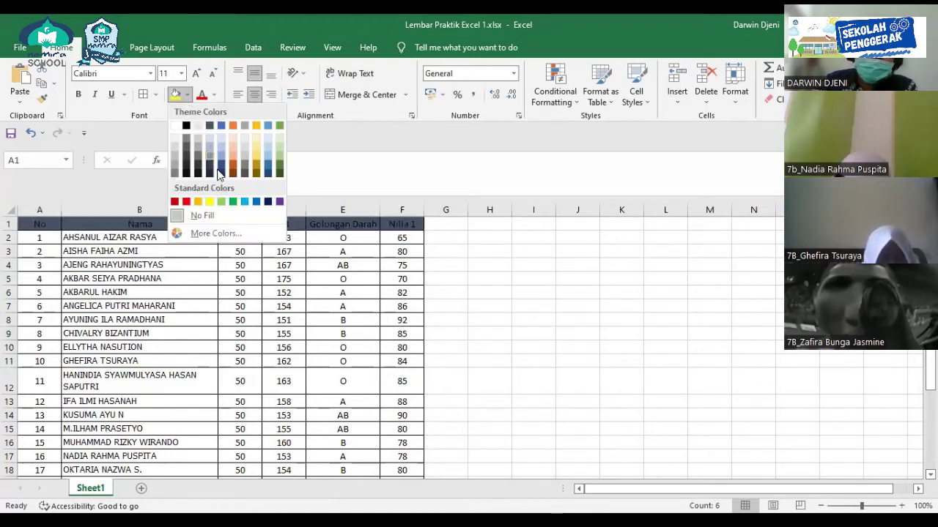
pyautogui.click(259, 154)
pyautogui.click(270, 279)
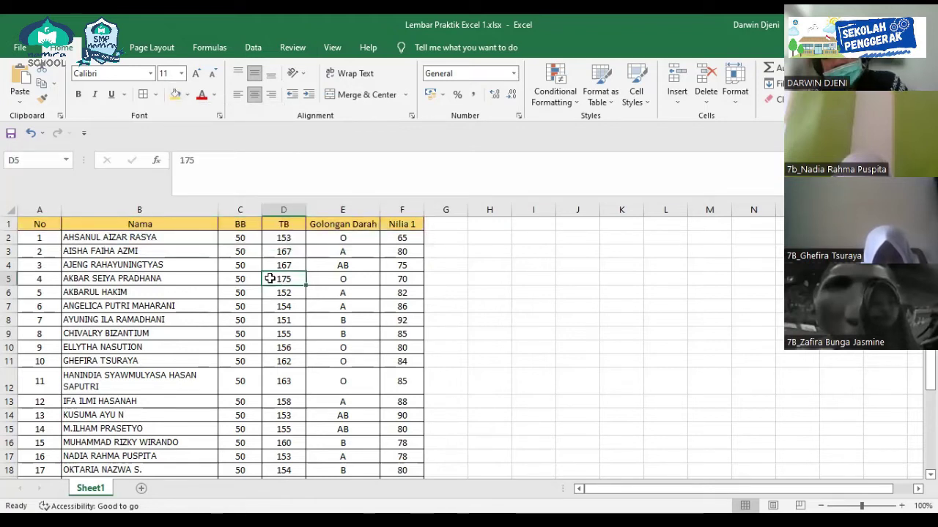
# Make the header row A1:F1 bold.
pyautogui.click(60, 227)
pyautogui.moveTo(59, 228); pyautogui.dragTo(399, 229)
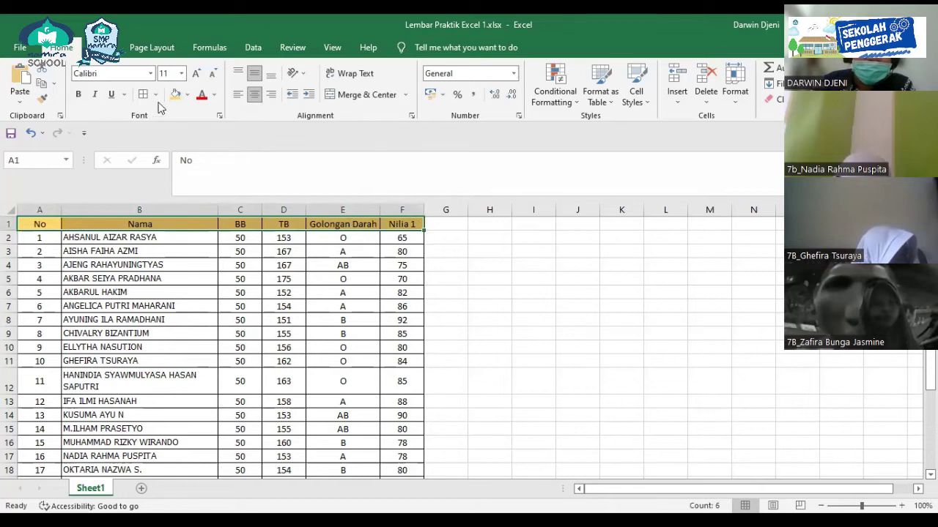
pyautogui.click(77, 95)
pyautogui.click(297, 305)
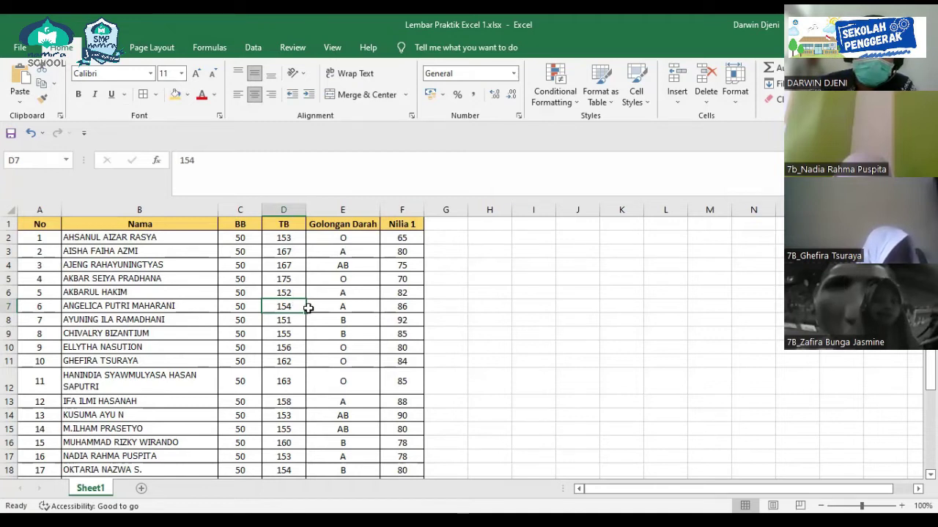
pyautogui.moveTo(479, 296); pyautogui.dragTo(479, 300)
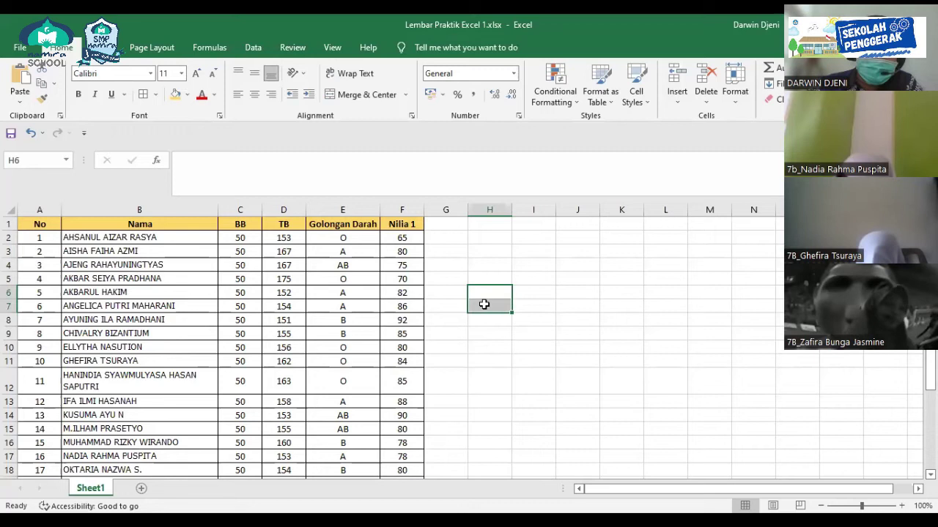
pyautogui.click(453, 275)
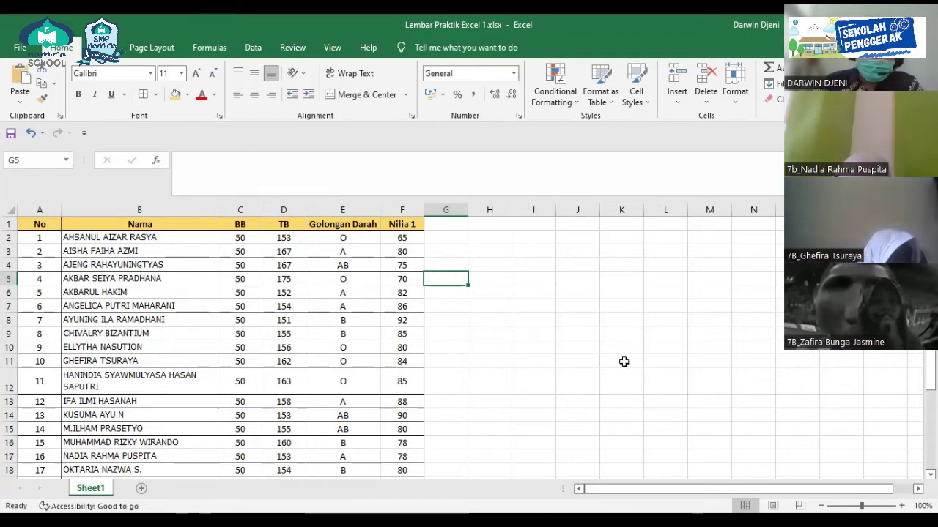
pyautogui.scroll(-2, 561, 368)
pyautogui.scroll(-1, 540, 373)
pyautogui.scroll(1, 457, 376)
pyautogui.scroll(2, 456, 379)
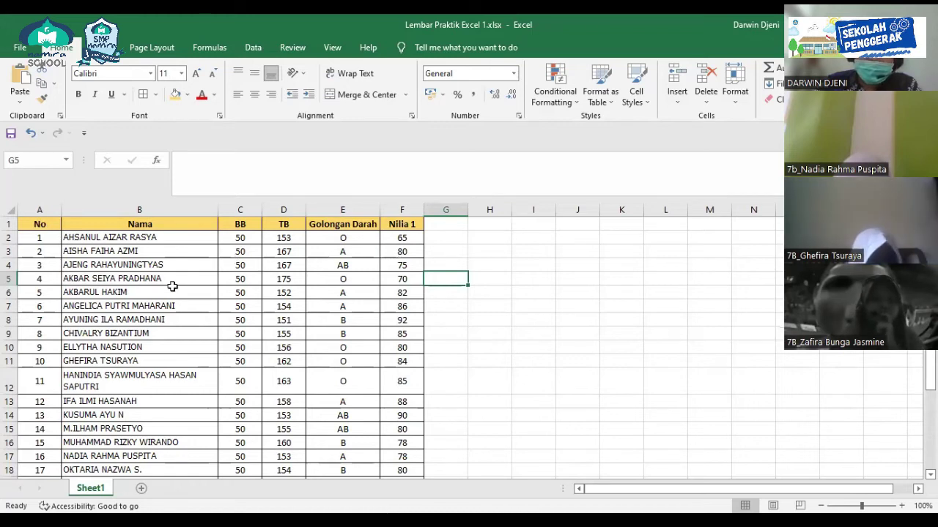
pyautogui.scroll(-2, 224, 364)
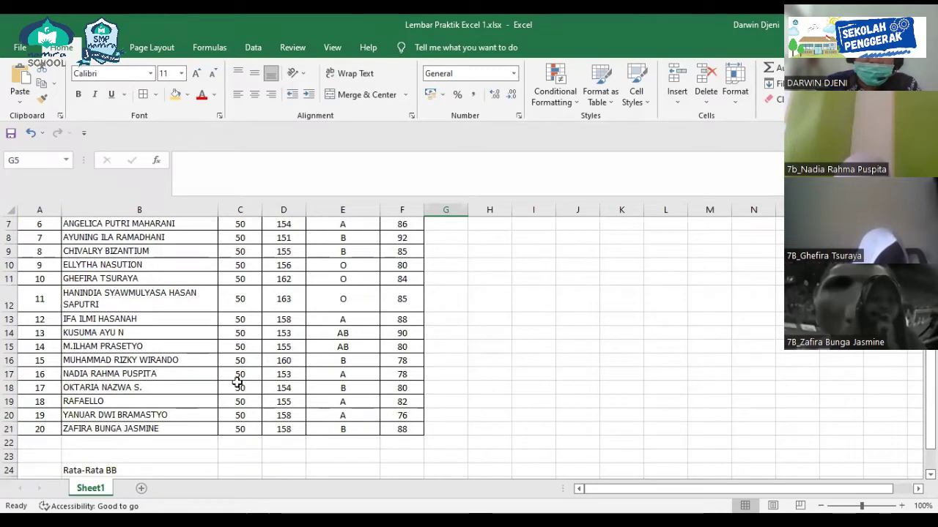
pyautogui.scroll(2, 237, 384)
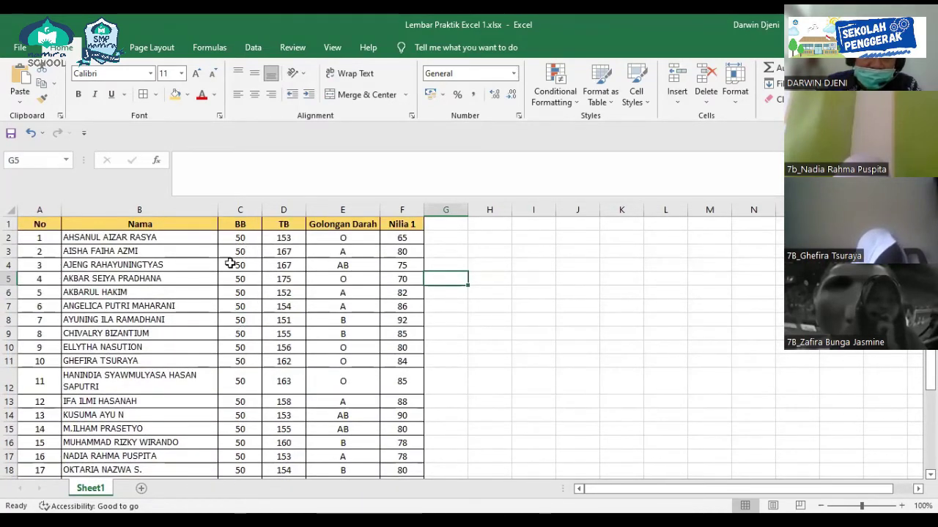
# Retype BB weights in C3:C11 as 60, 54, 53, 48, 52, 60, 45, 42 and 48.
pyautogui.click(238, 251)
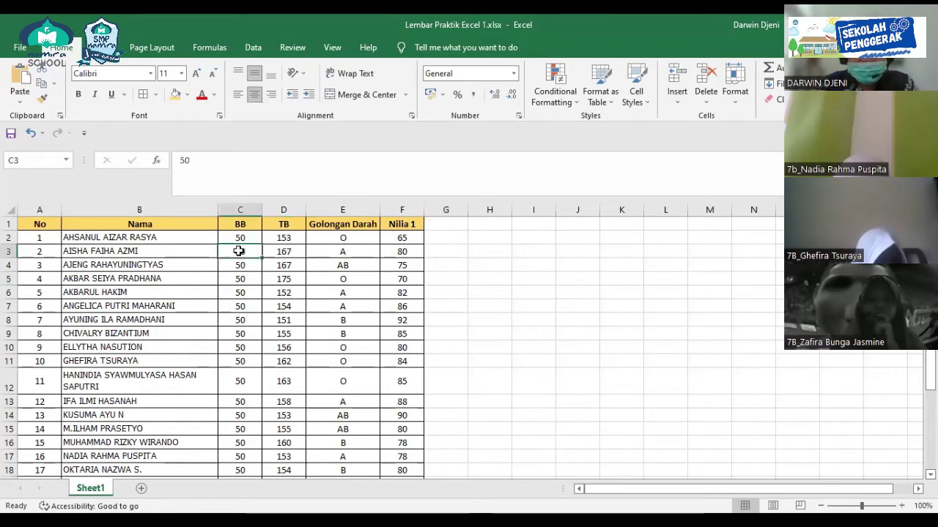
pyautogui.write('60')
pyautogui.press('Return')
pyautogui.write('54')
pyautogui.press('Return')
pyautogui.write('53')
pyautogui.press('Return')
pyautogui.write('48')
pyautogui.press('Return')
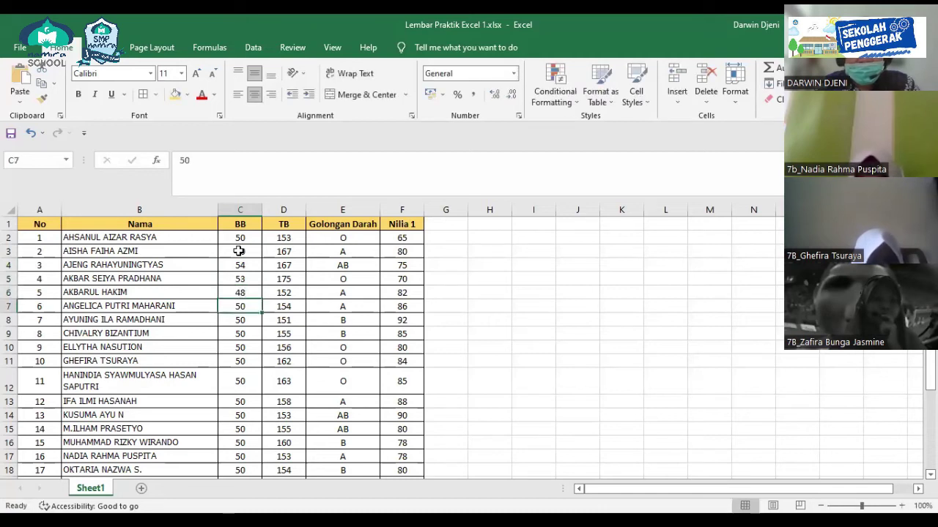
pyautogui.write('52')
pyautogui.press('Return')
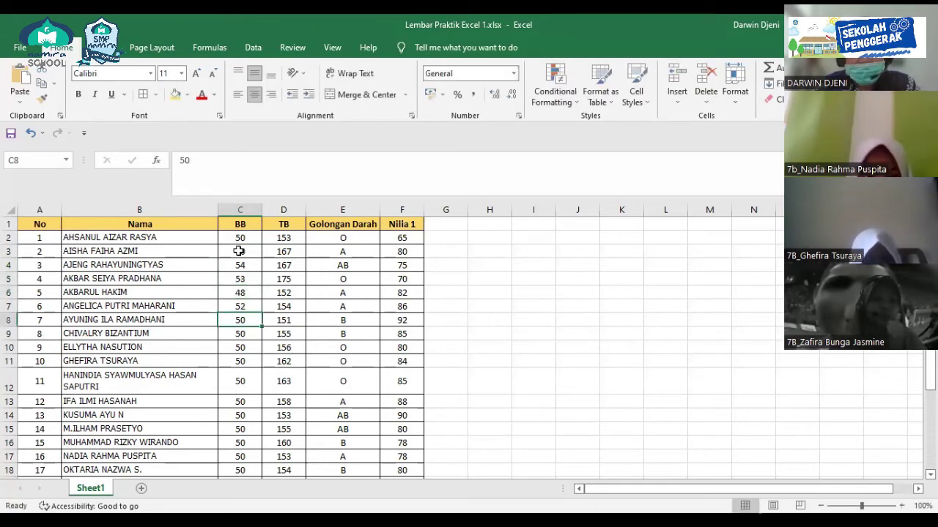
pyautogui.write('60')
pyautogui.press('Return')
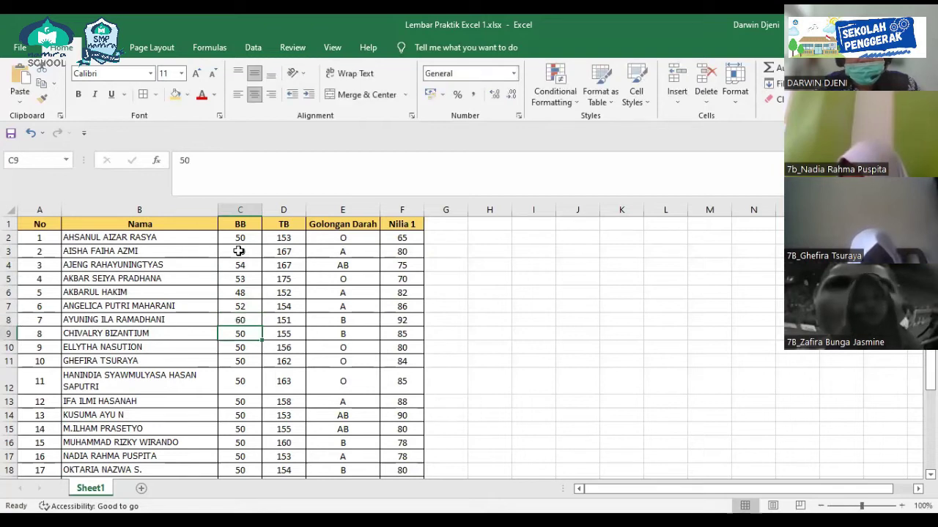
pyautogui.write('45')
pyautogui.press('Return')
pyautogui.write('42')
pyautogui.press('Return')
pyautogui.write('48')
pyautogui.press('Return')
# Retype BB weights from C13 down, including 51, 53, 55, 62, 43, 48, 52, and 56 in C21.
pyautogui.press('Return')
pyautogui.write('51')
pyautogui.press('Return')
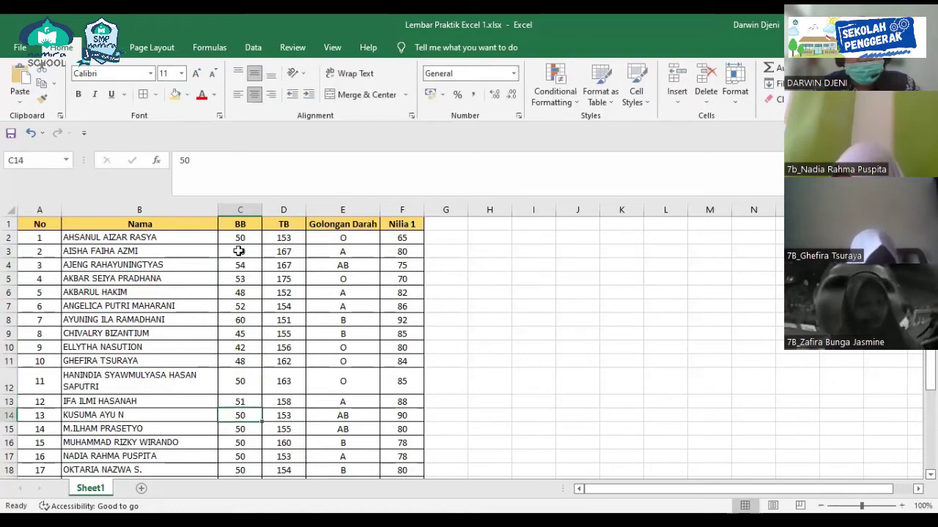
pyautogui.write('53')
pyautogui.press('Return')
pyautogui.write('55')
pyautogui.press('Return')
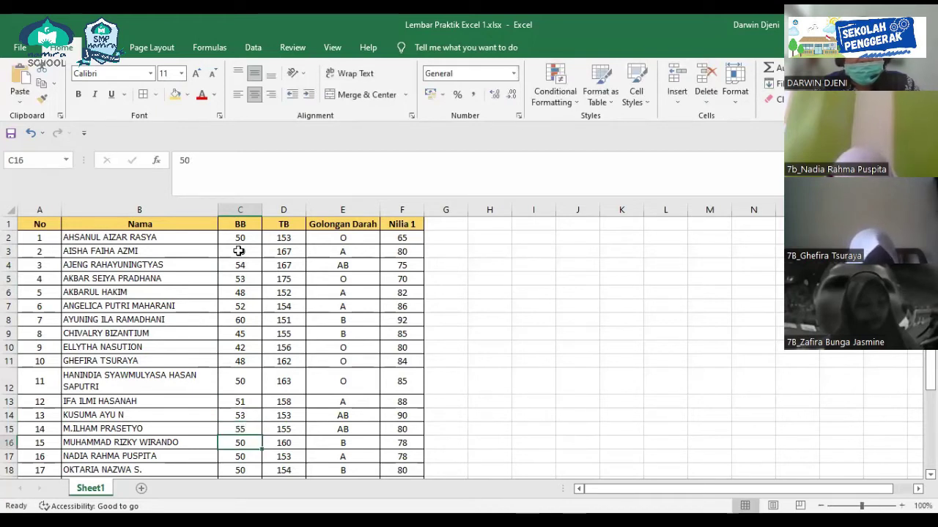
pyautogui.write('62')
pyautogui.press('Return')
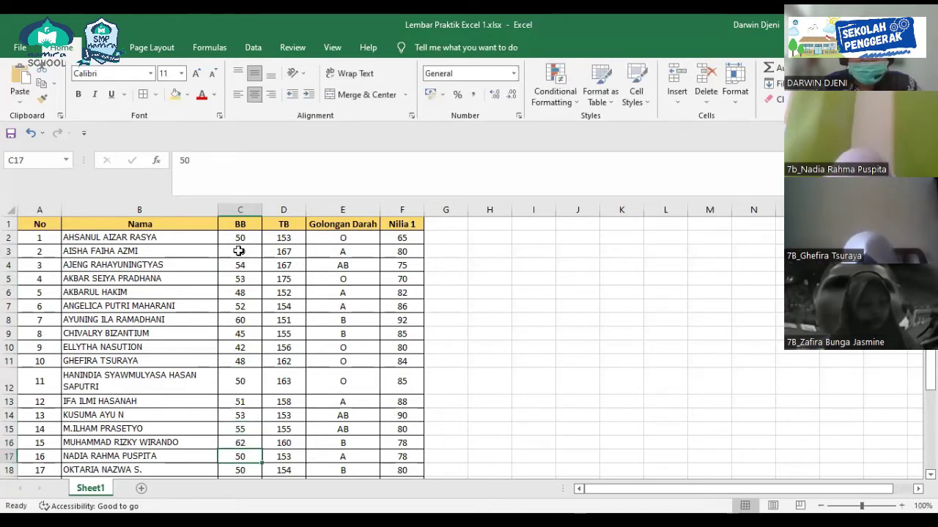
pyautogui.write('43')
pyautogui.press('Return')
pyautogui.write('48')
pyautogui.press('Return')
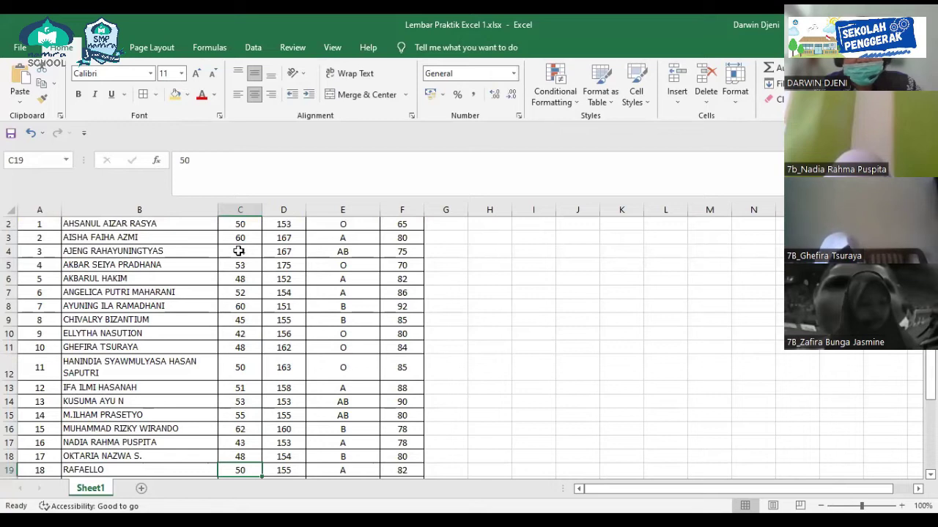
pyautogui.write('5')
pyautogui.press('Return')
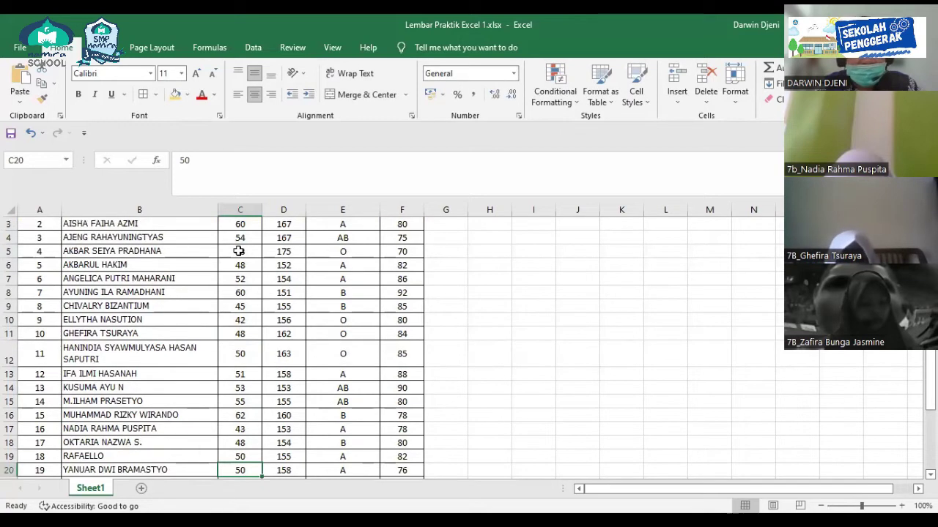
pyautogui.write('52')
pyautogui.press('Return')
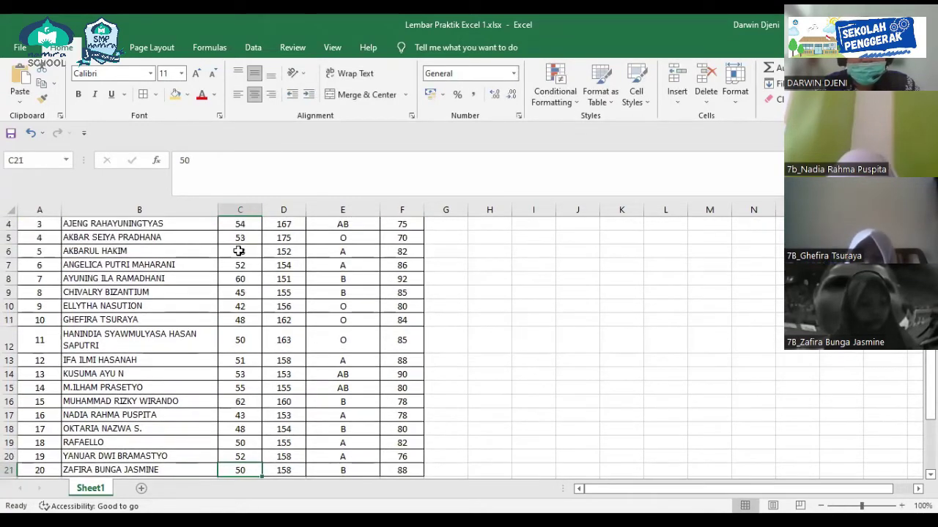
pyautogui.write('56')
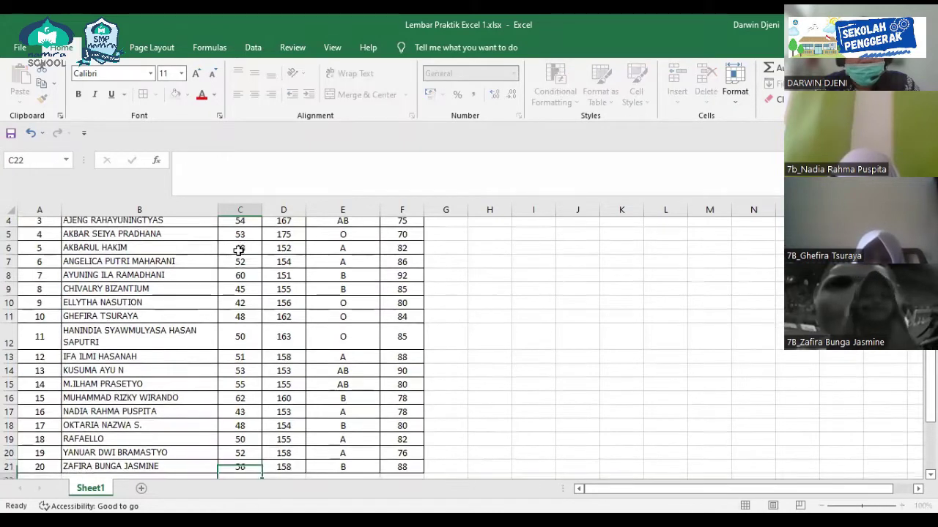
pyautogui.press('Return')
# Review the BB column down to C21, then zoom the sheet out from 100% to 90%.
pyautogui.click(296, 372)
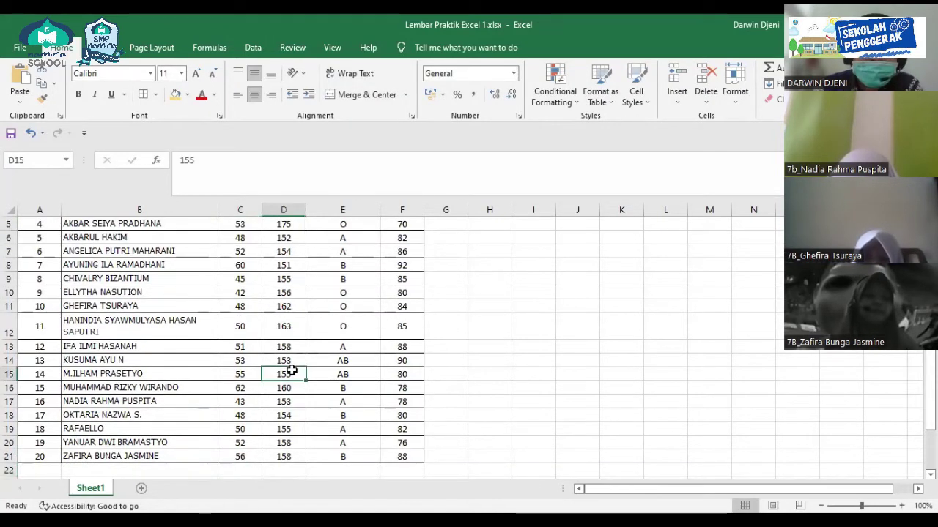
pyautogui.scroll(2, 296, 367)
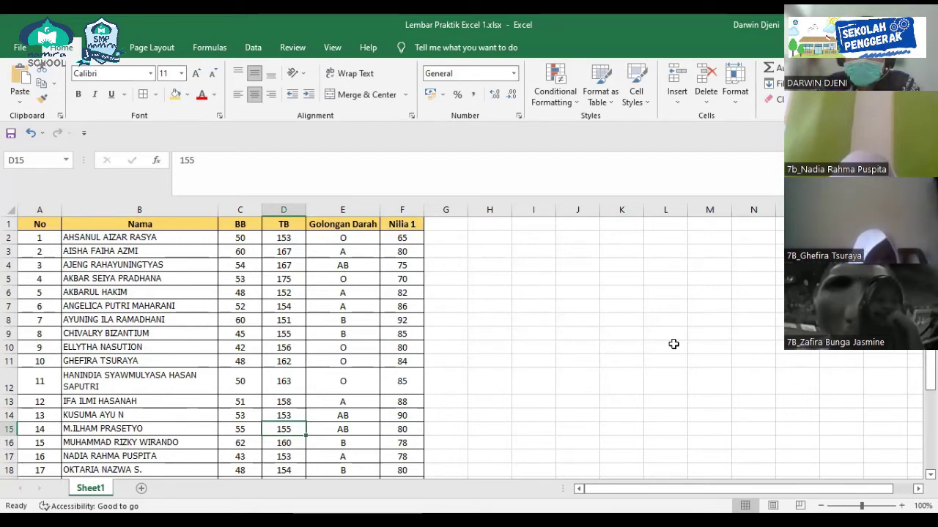
pyautogui.scroll(-3, 268, 279)
pyautogui.scroll(-2, 272, 305)
pyautogui.scroll(2, 272, 306)
pyautogui.scroll(2, 274, 307)
pyautogui.scroll(1, 274, 306)
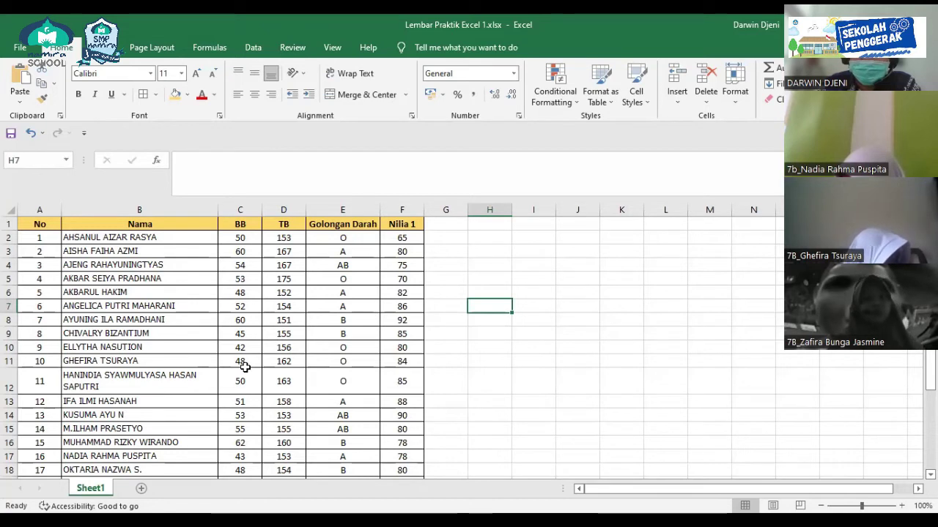
pyautogui.scroll(-4, 241, 367)
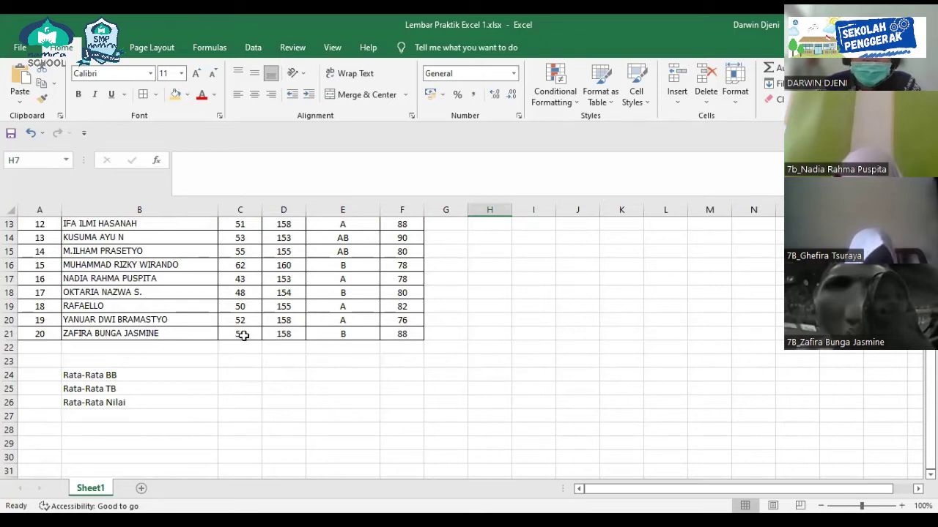
pyautogui.click(243, 335)
pyautogui.scroll(4, 242, 329)
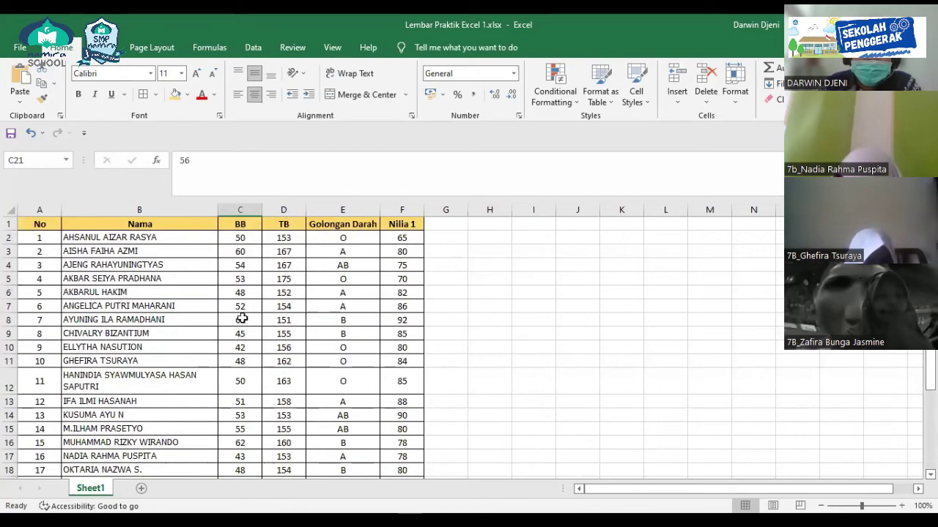
pyautogui.click(245, 241)
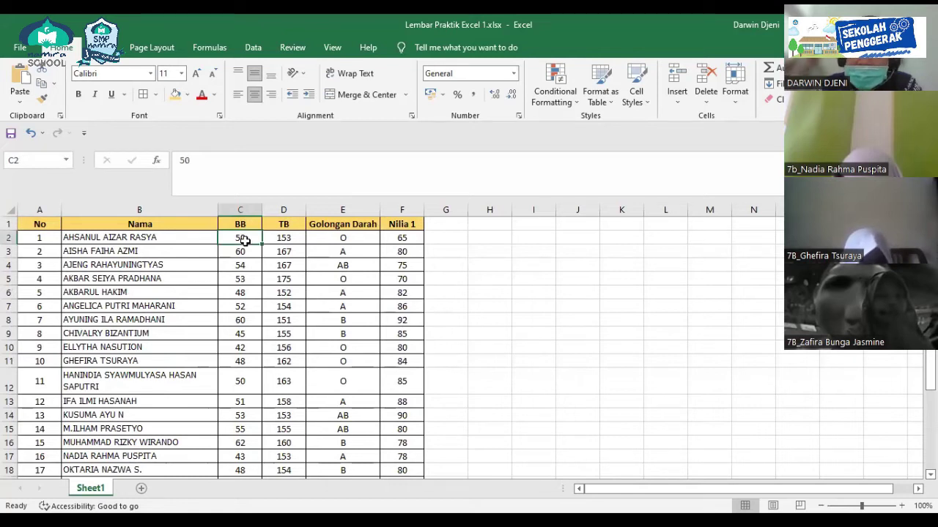
pyautogui.scroll(-1, 247, 242)
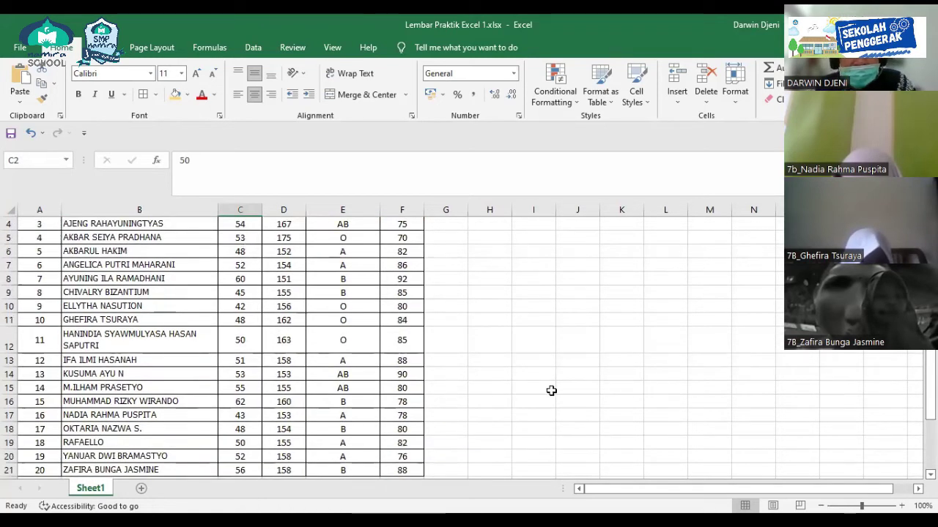
pyautogui.click(821, 505)
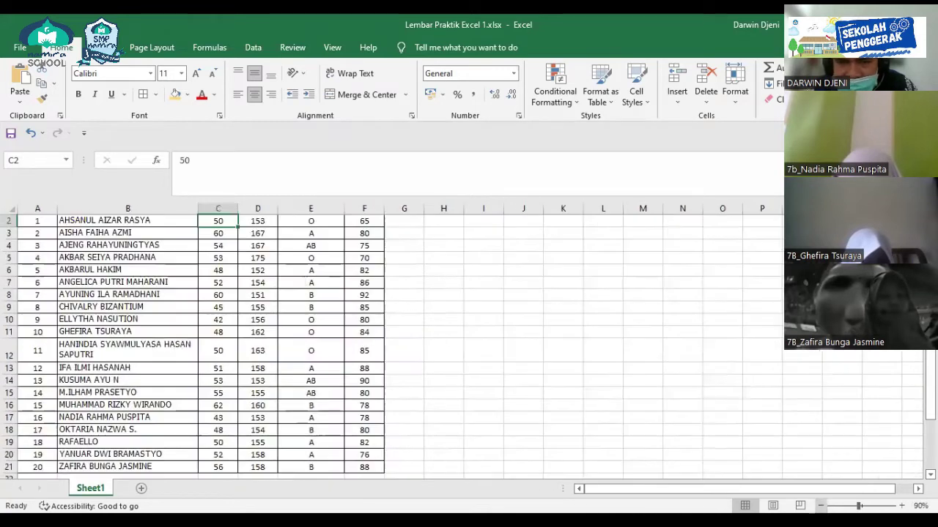
pyautogui.scroll(1, 465, 308)
pyautogui.scroll(-1, 464, 311)
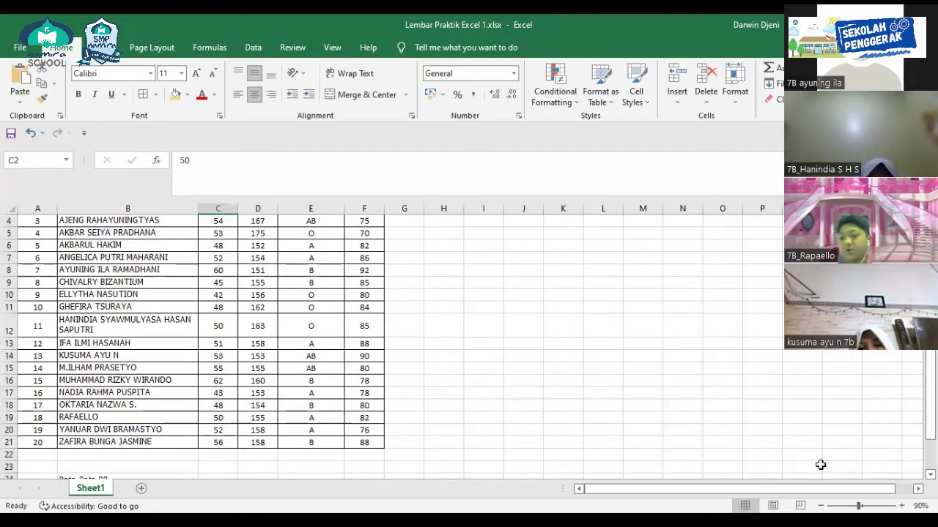
# Type the Min and Max labels into B27 and B28 below Rata-Rata Nilai.
pyautogui.click(268, 370)
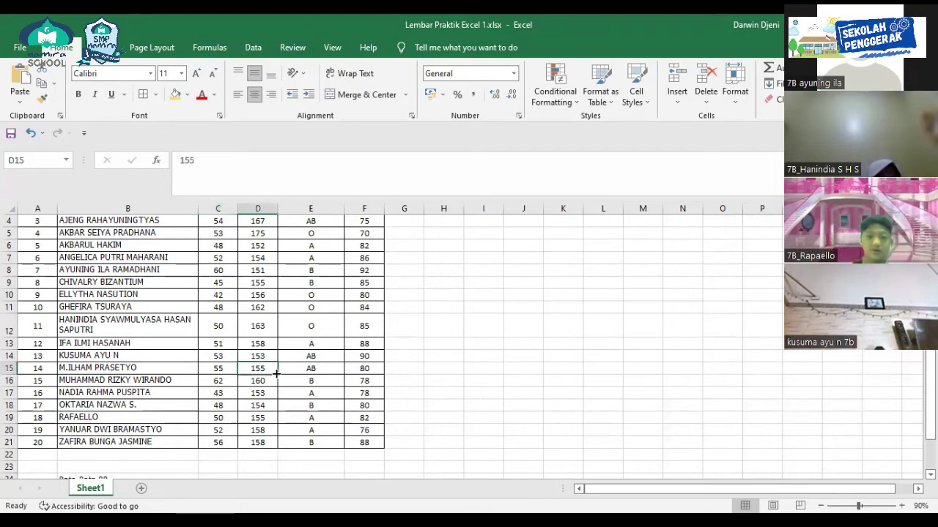
pyautogui.scroll(-2, 271, 374)
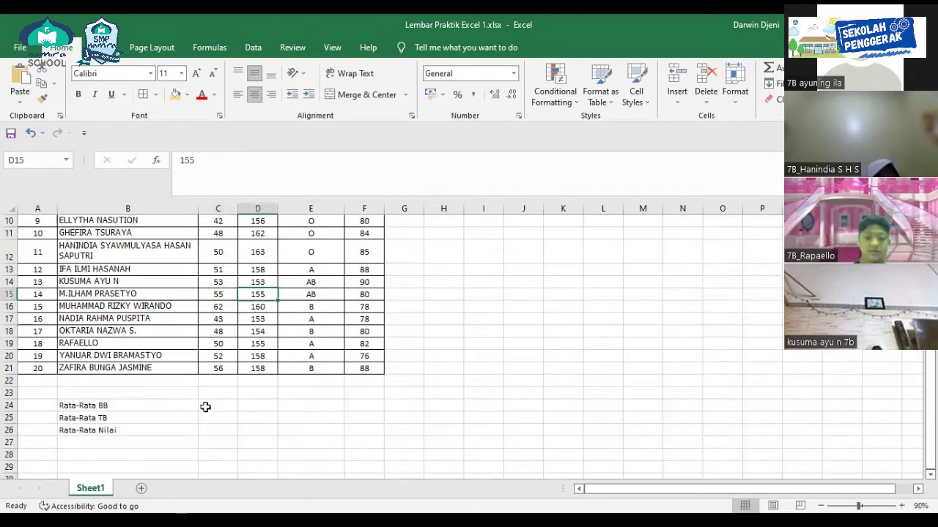
pyautogui.click(99, 450)
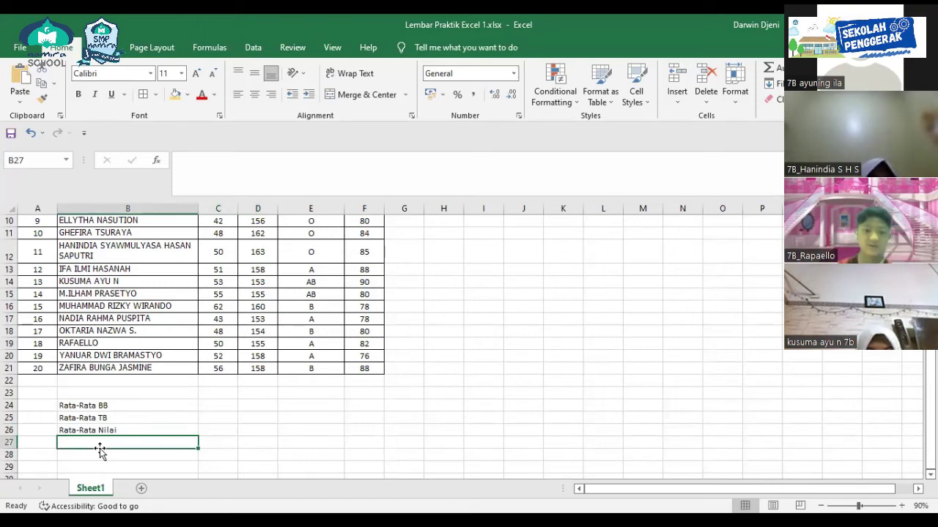
pyautogui.write('Min')
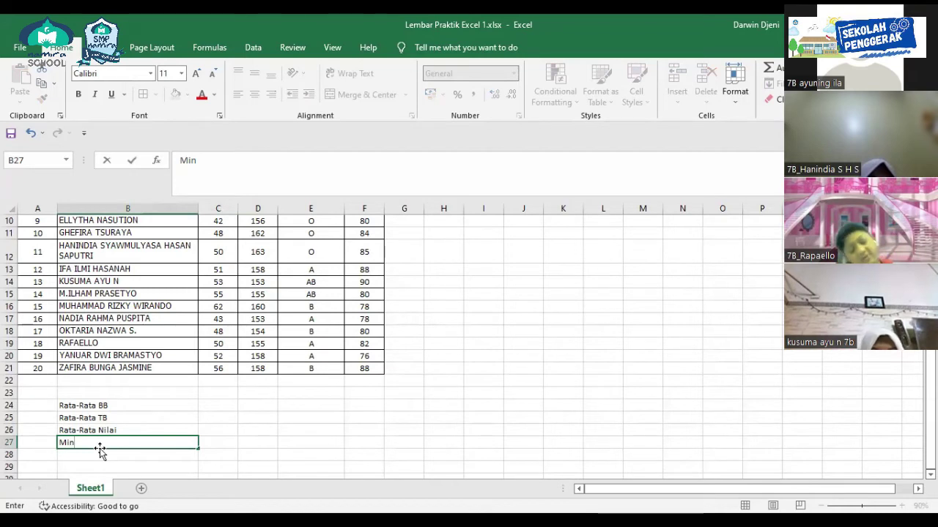
pyautogui.press('Return')
pyautogui.write('Minax')
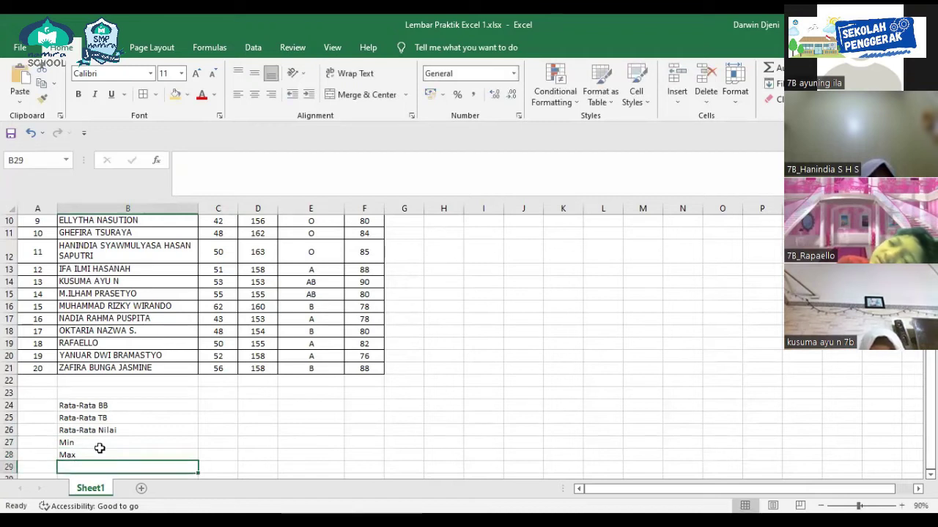
# Select C27 for the minimum BB result.
pyautogui.click(99, 443)
pyautogui.click(223, 441)
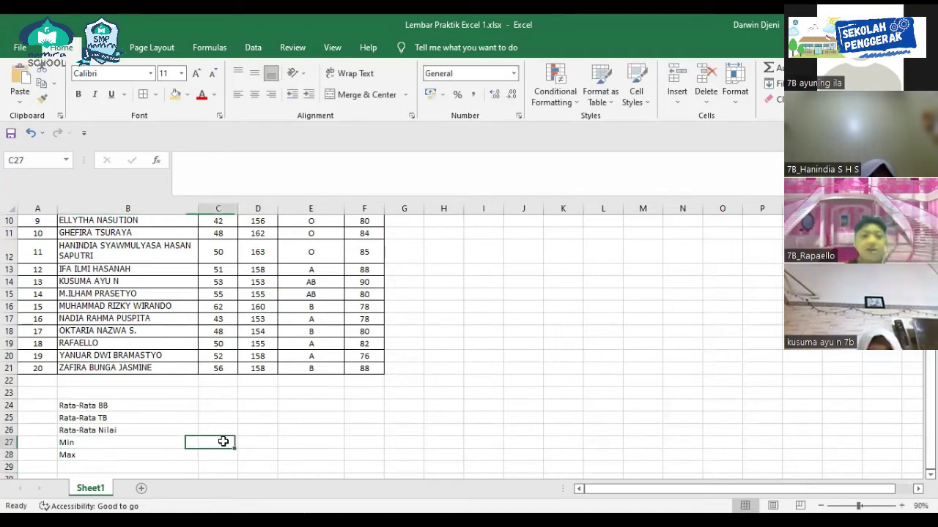
pyautogui.scroll(2, 194, 359)
pyautogui.scroll(-2, 195, 360)
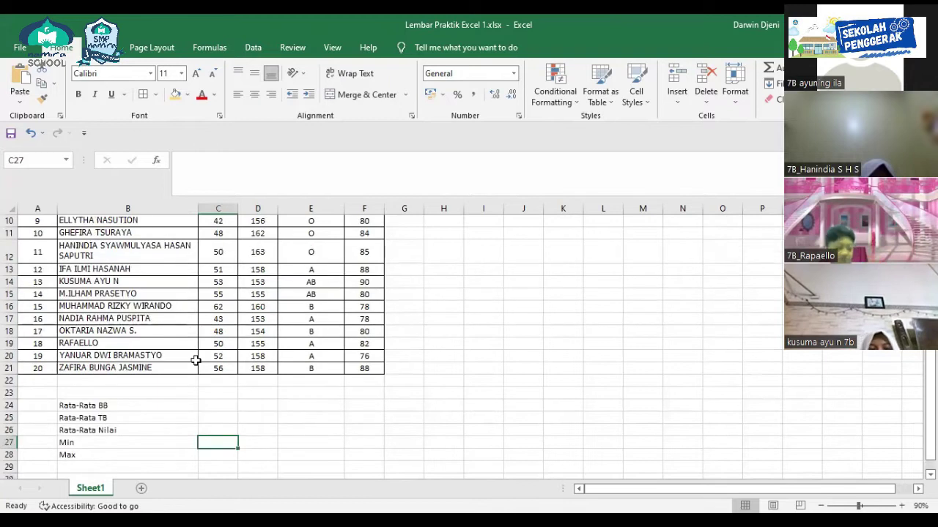
pyautogui.scroll(2, 217, 386)
pyautogui.scroll(1, 217, 385)
pyautogui.scroll(-3, 216, 384)
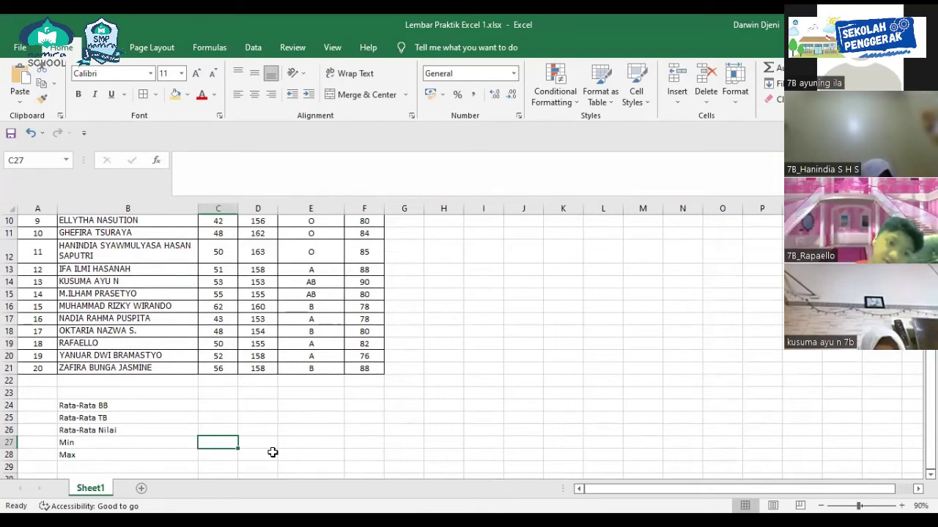
# Start the formula =min( in C27 for the lowest BB value.
pyautogui.write('=')
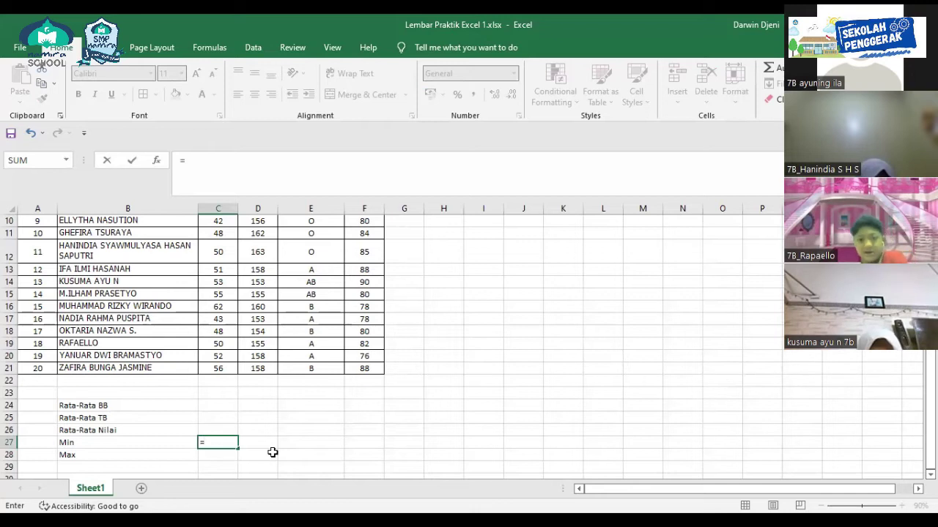
pyautogui.write('min')
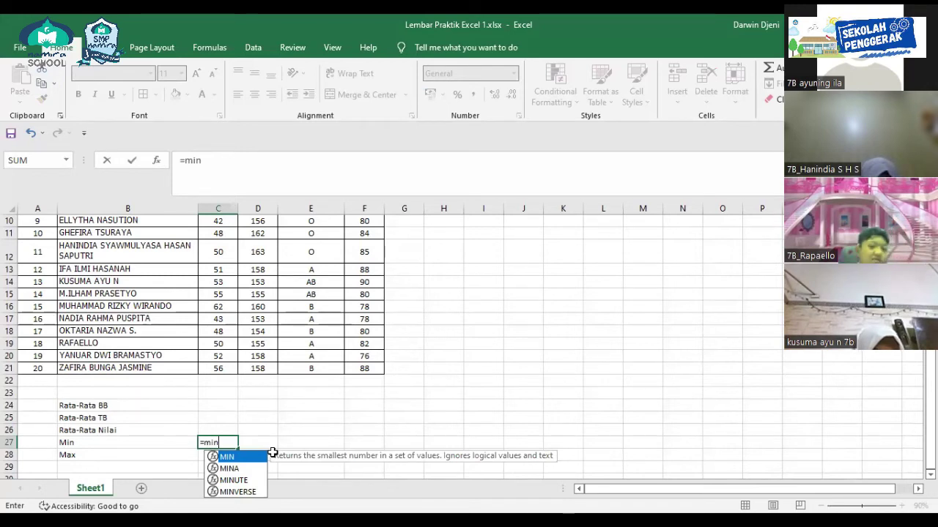
pyautogui.write('(')
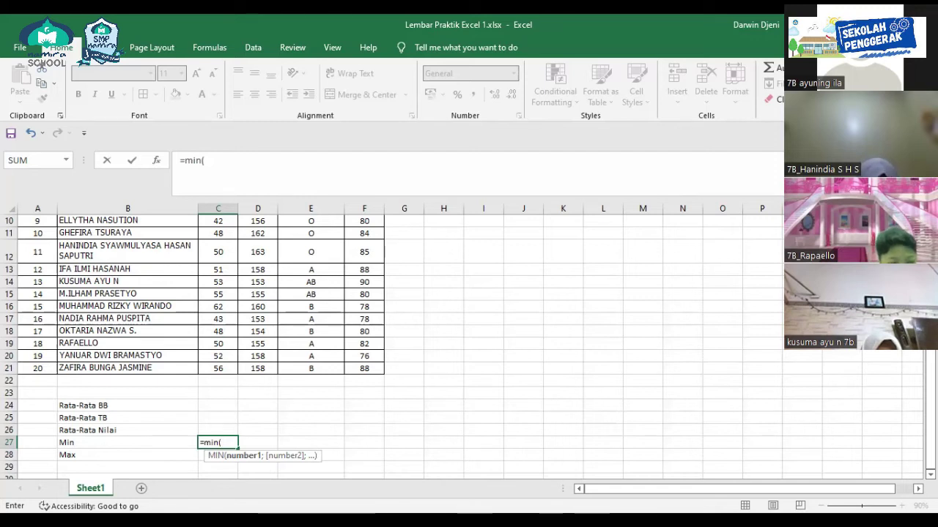
pyautogui.scroll(3, 366, 344)
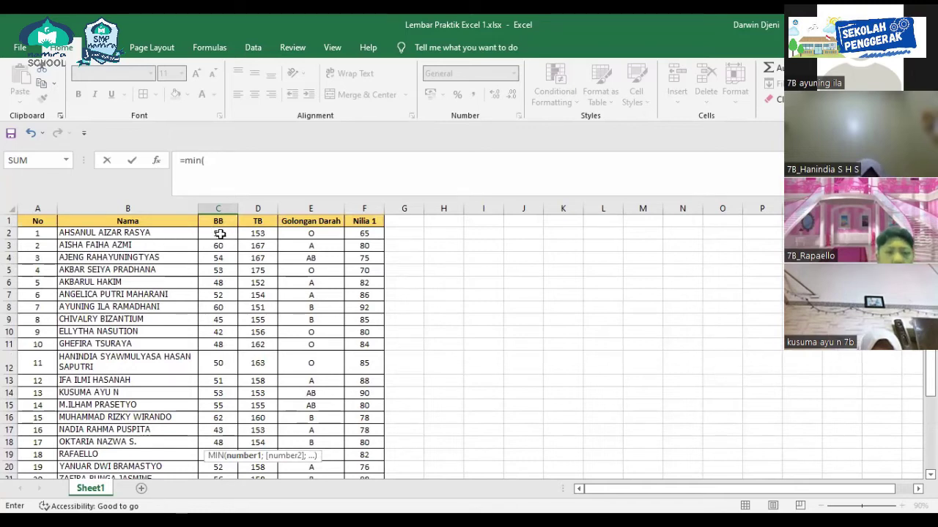
# Complete C27 as =min(C2:C21) and enter it, returning 42.
pyautogui.click(220, 234)
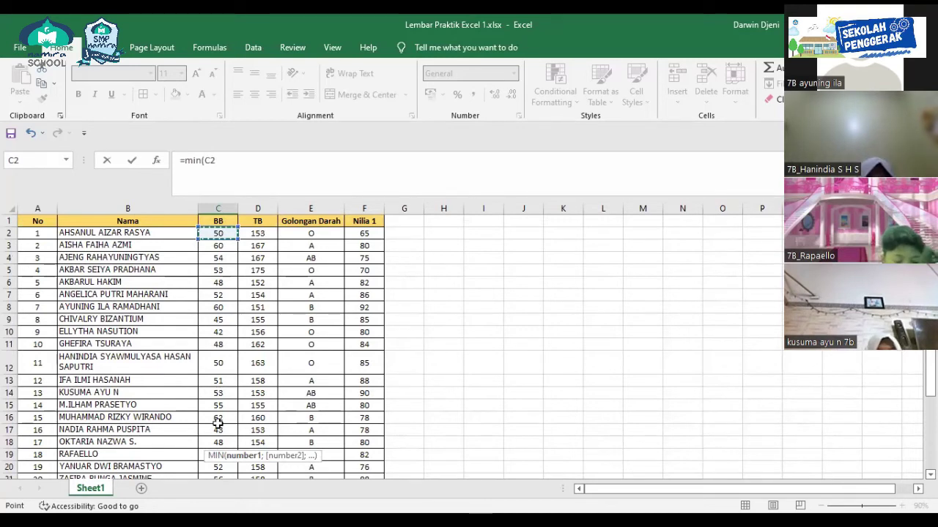
pyautogui.hotkey('ctrl', 'shift', 'Down')
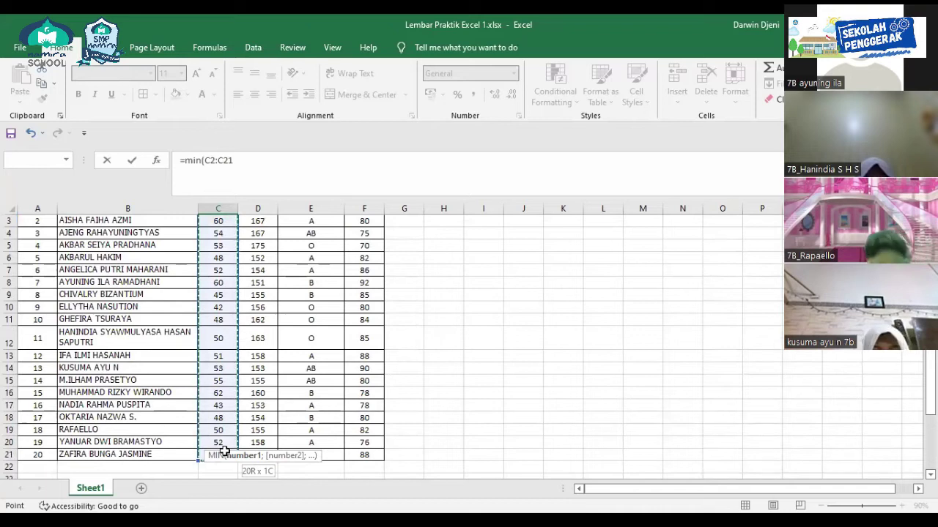
pyautogui.moveTo(224, 450); pyautogui.dragTo(224, 450)
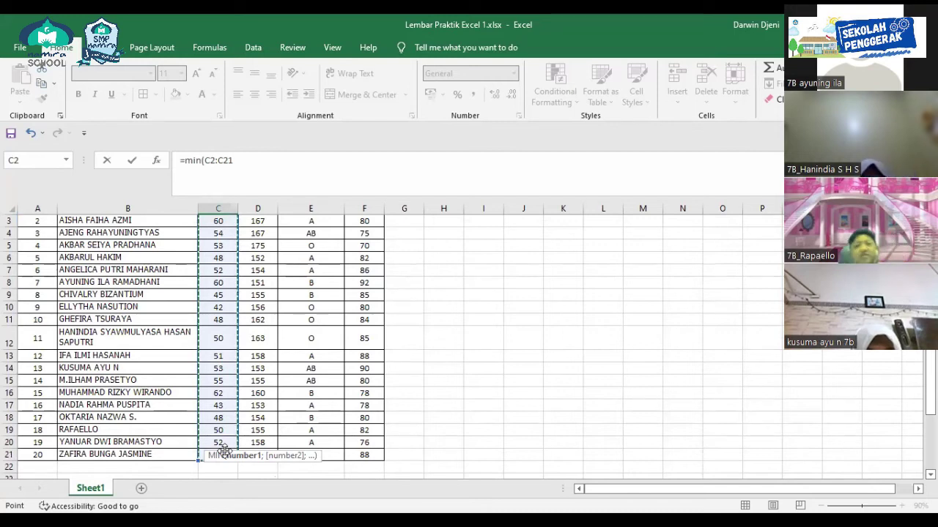
pyautogui.scroll(-2, 711, 421)
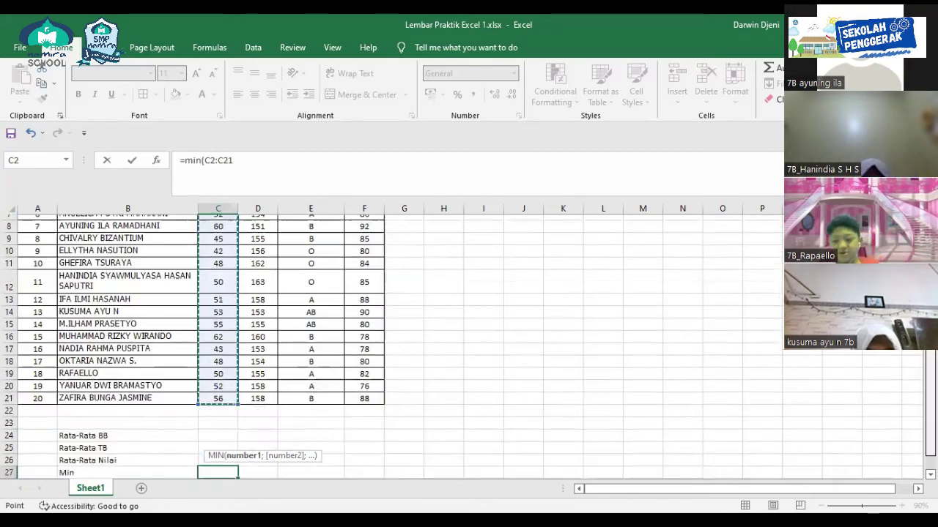
pyautogui.scroll(-1, 468, 364)
pyautogui.scroll(1, 468, 364)
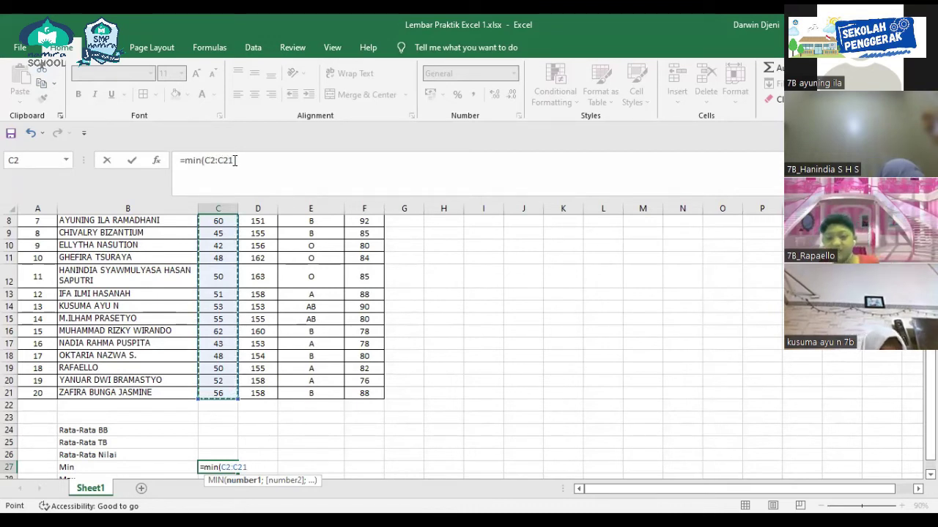
pyautogui.write(')')
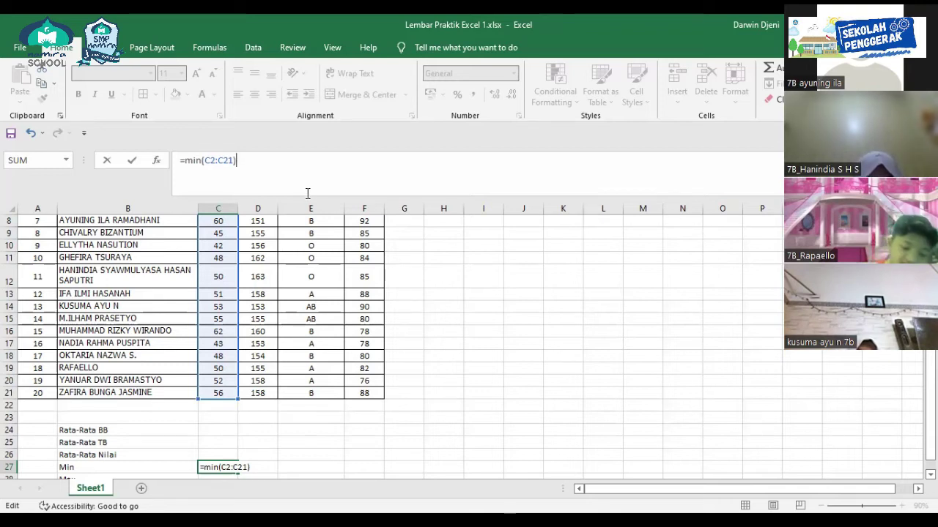
pyautogui.press('Return')
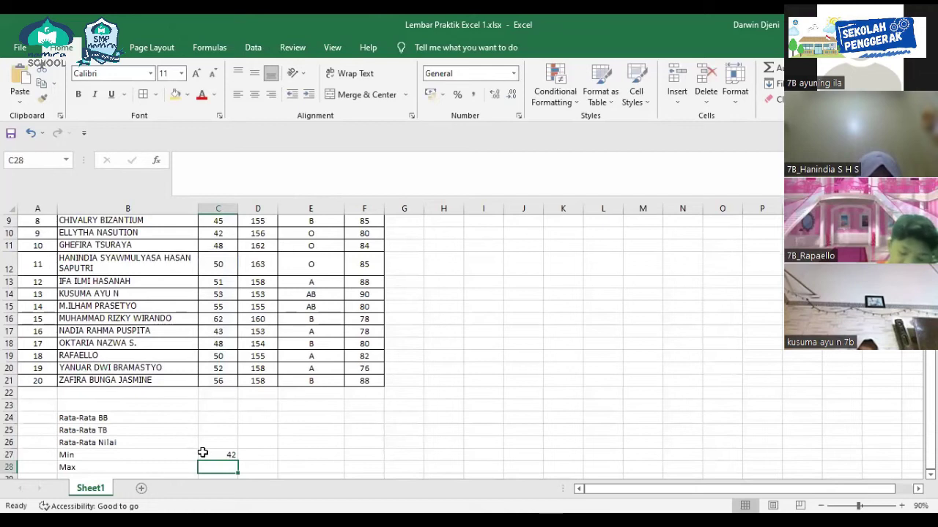
# Check C27's formula, then start =max( in C28.
pyautogui.click(203, 454)
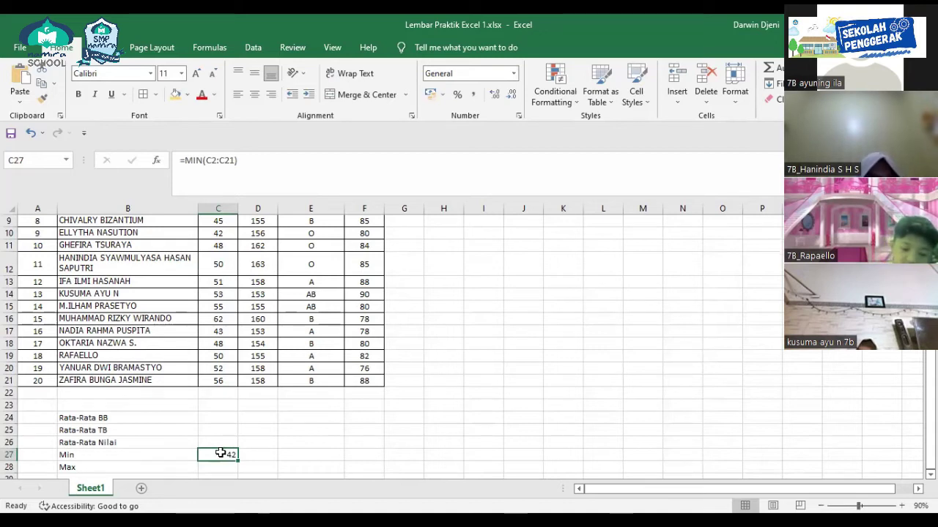
pyautogui.scroll(-2, 221, 454)
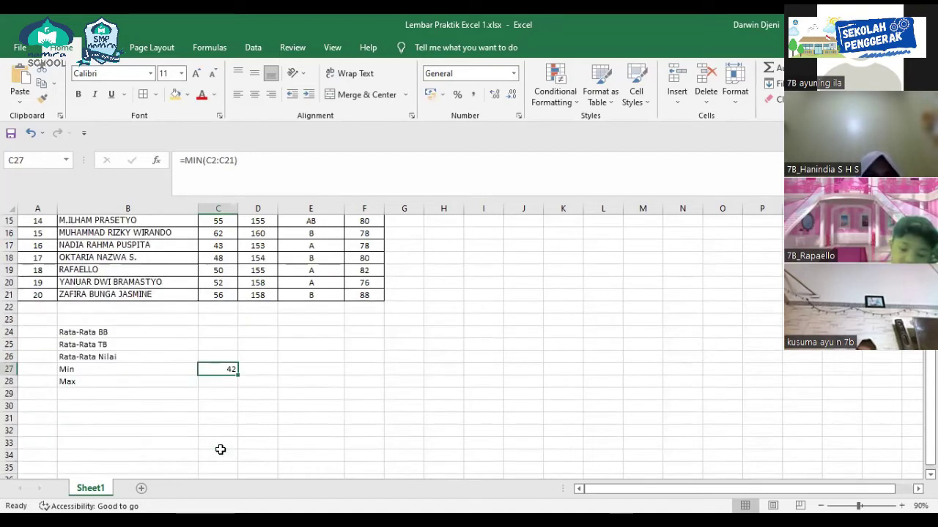
pyautogui.click(221, 384)
pyautogui.write('=')
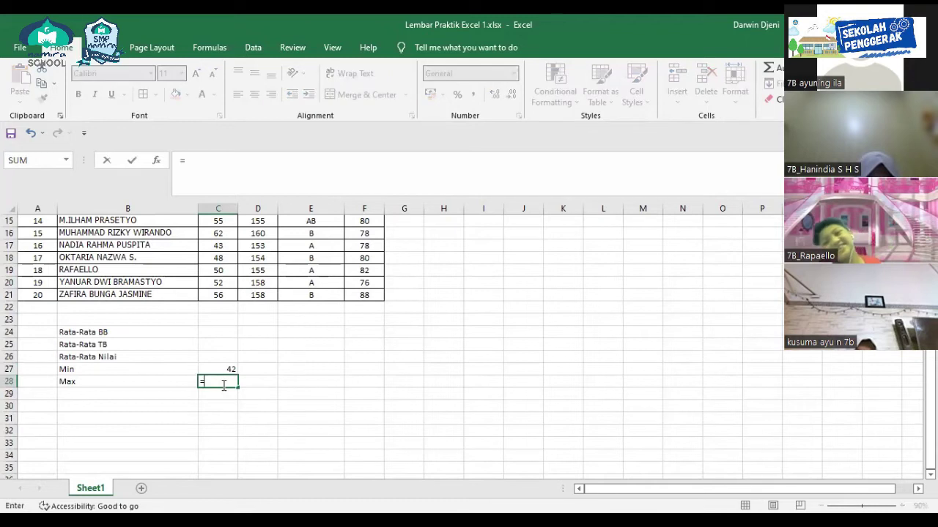
pyautogui.write('max')
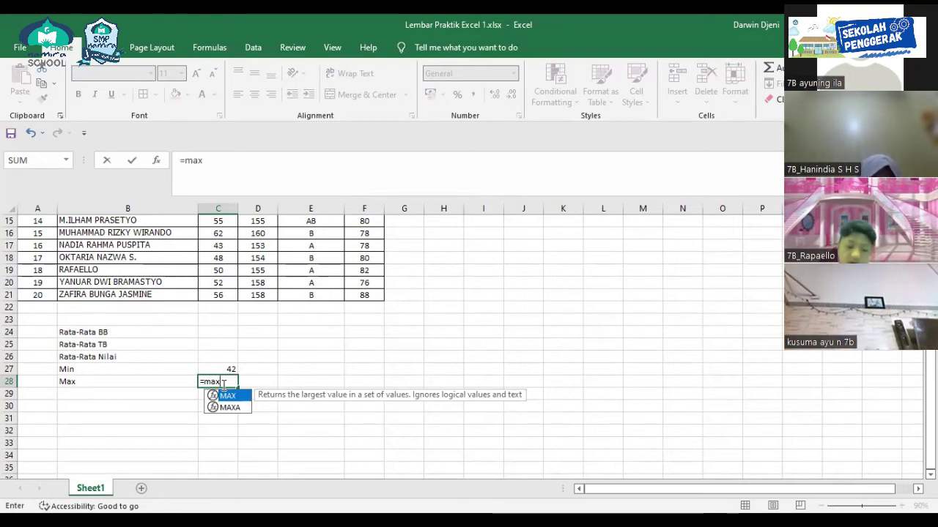
pyautogui.write('(')
pyautogui.scroll(2, 220, 337)
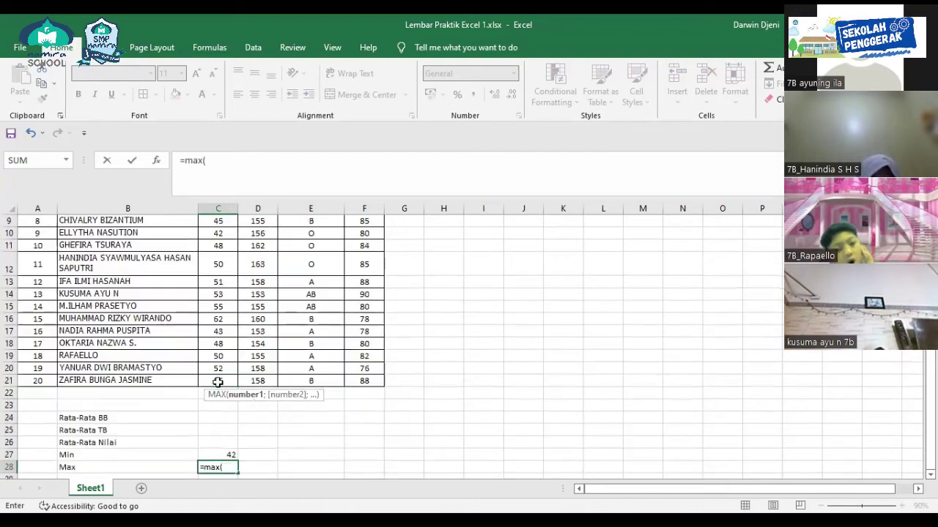
pyautogui.scroll(3, 218, 307)
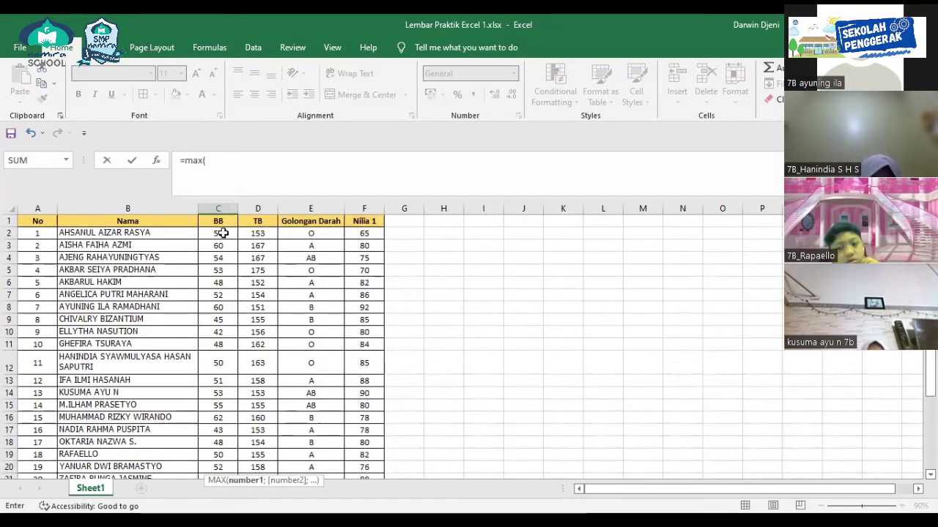
# Give the MAX formula the range C2:C21 and enter it, returning 62.
pyautogui.click(223, 233)
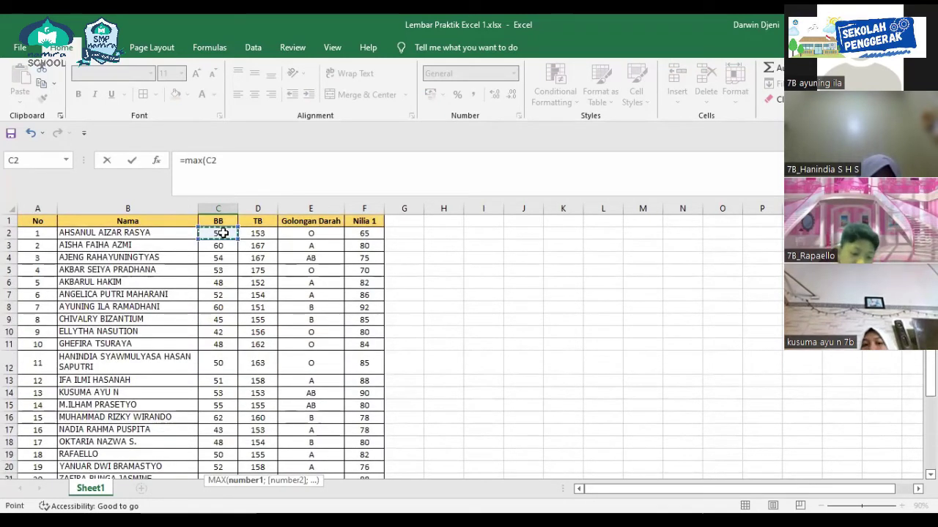
pyautogui.moveTo(217, 233)
pyautogui.mouseDown()
pyautogui.moveTo(230, 444)
pyautogui.moveTo(230, 436)
pyautogui.mouseUp()
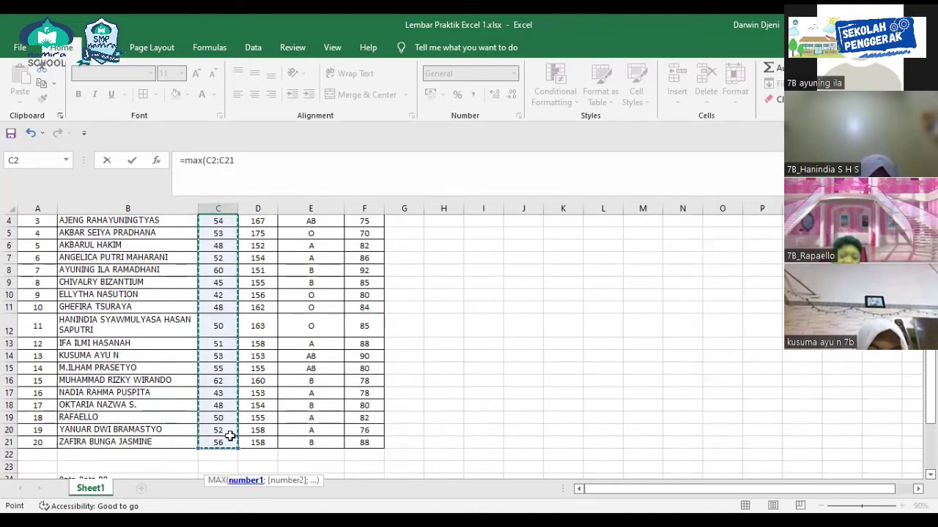
pyautogui.write(')')
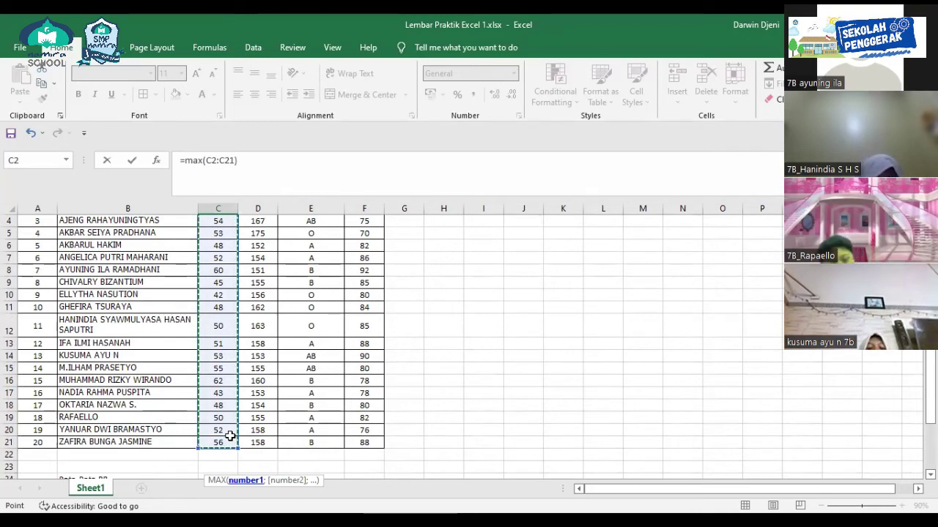
pyautogui.press('Return')
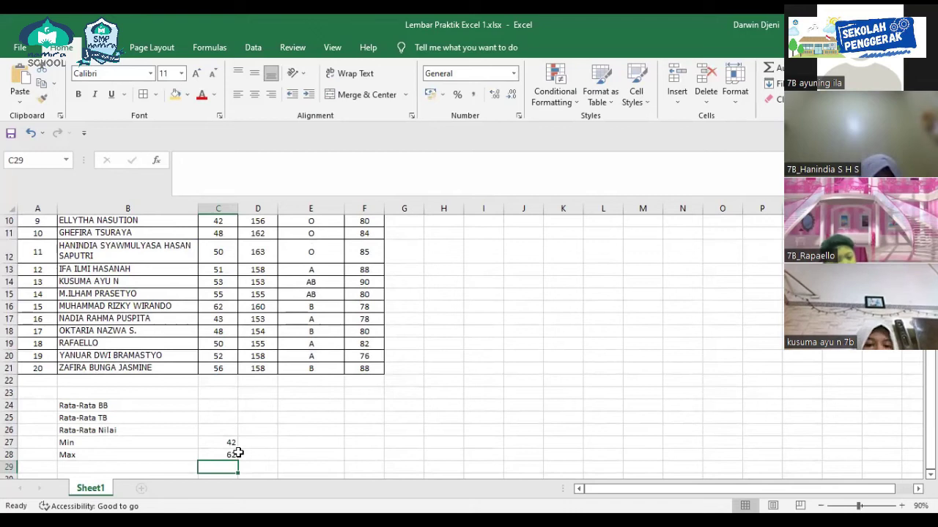
pyautogui.click(231, 454)
pyautogui.click(230, 440)
pyautogui.click(262, 453)
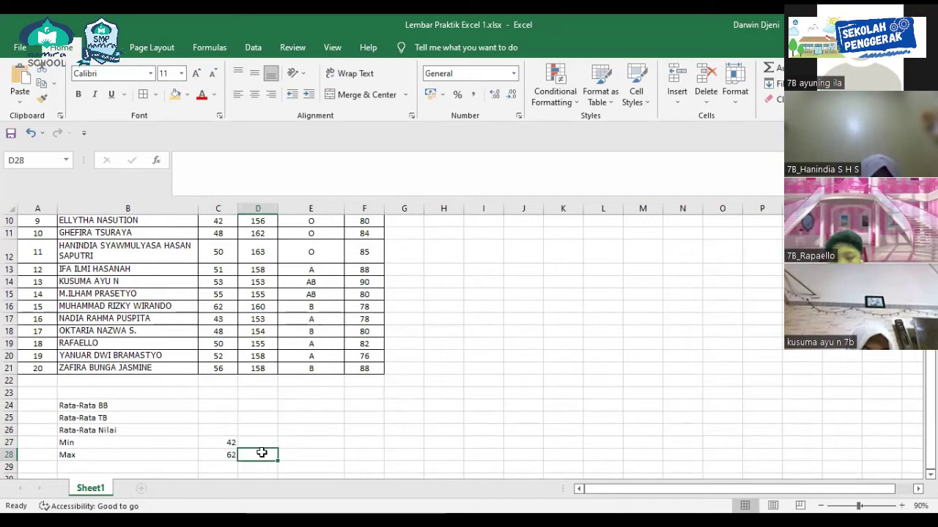
pyautogui.click(258, 443)
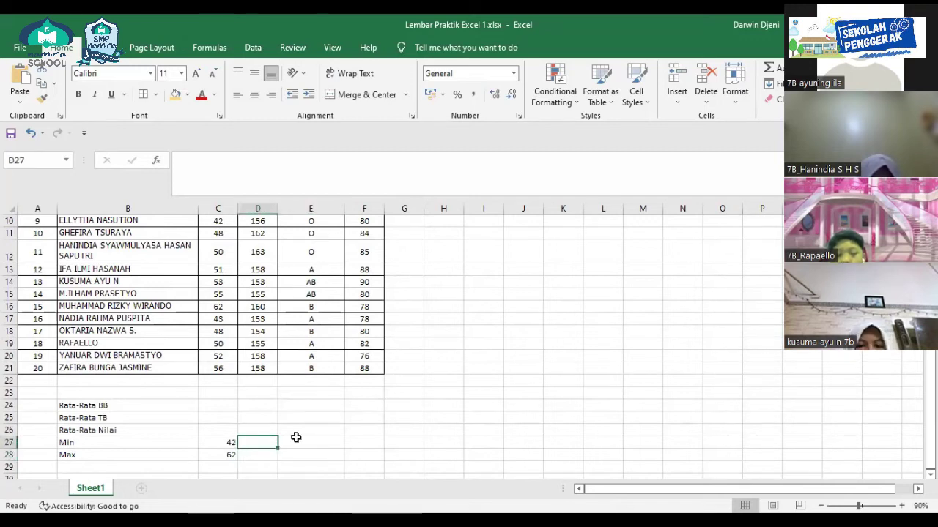
pyautogui.scroll(3, 295, 437)
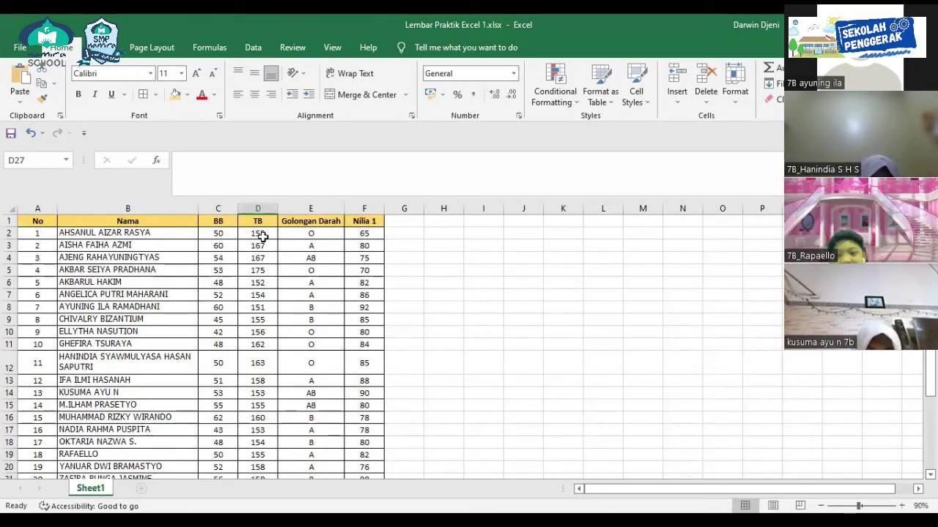
pyautogui.scroll(-2, 256, 301)
pyautogui.scroll(-4, 260, 303)
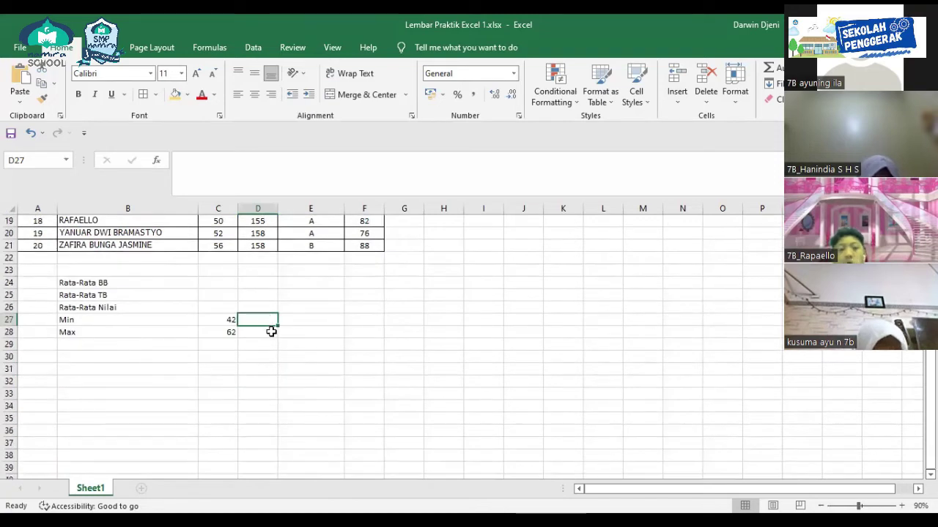
pyautogui.write('=')
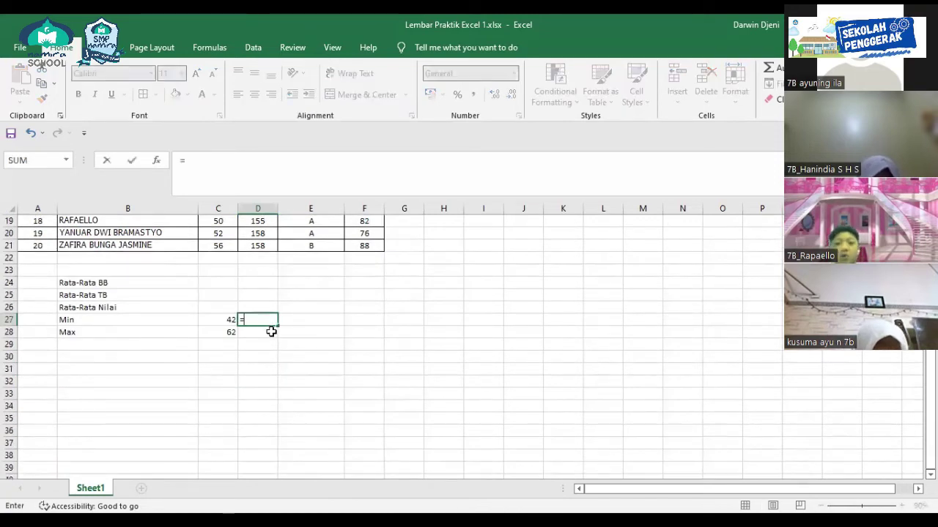
pyautogui.press('BackSpace')
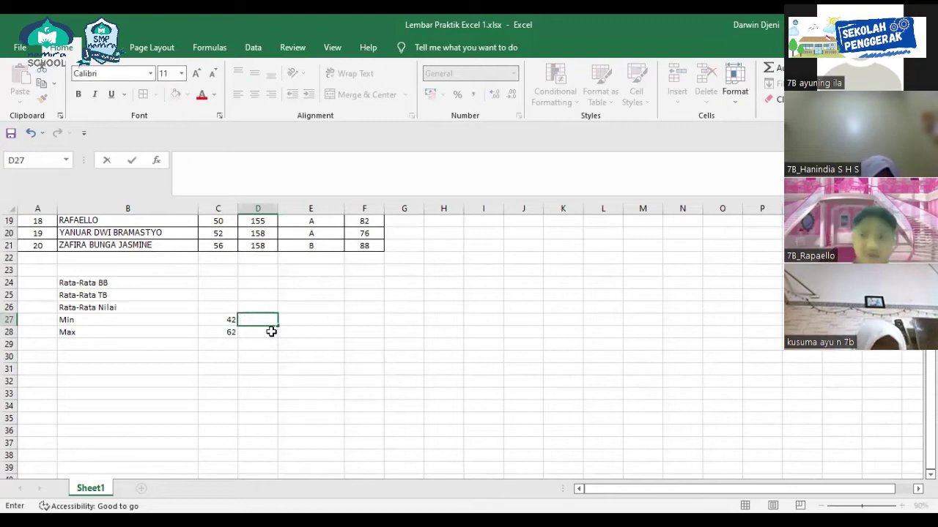
pyautogui.click(269, 369)
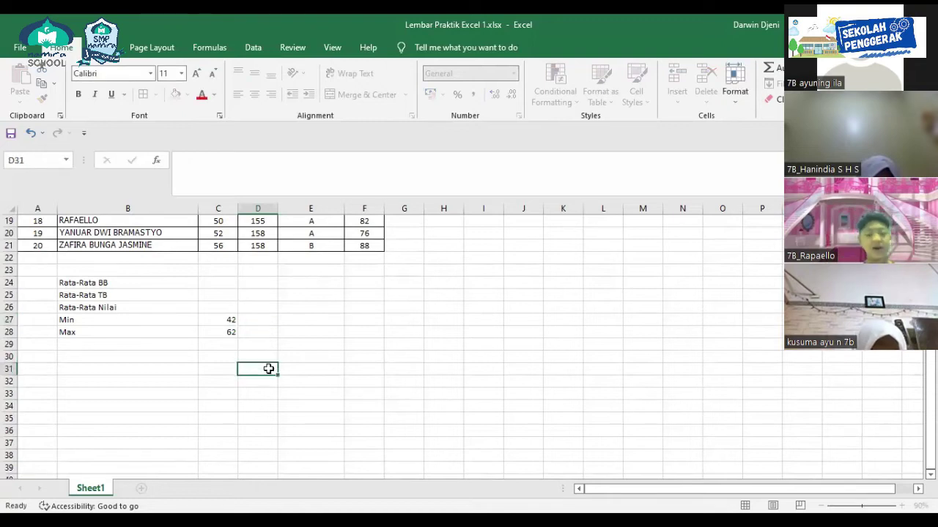
pyautogui.click(219, 320)
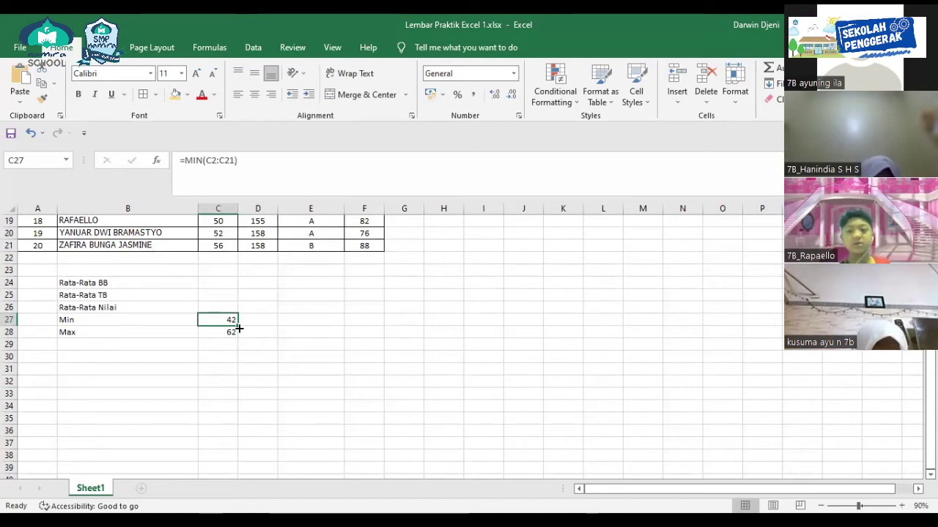
# Fill the Min and Max formulas from C27:C28 into D27:D28, giving 151 and 175.
pyautogui.moveTo(238, 325); pyautogui.dragTo(265, 323)
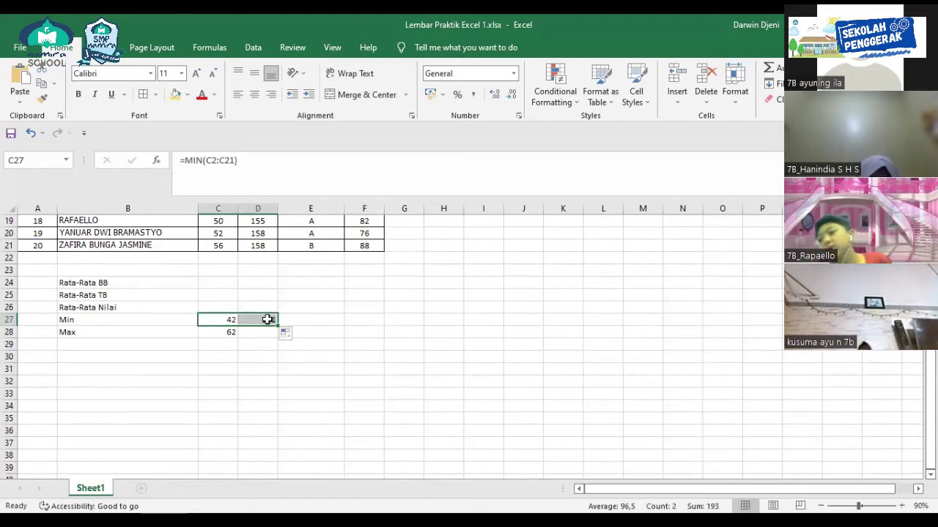
pyautogui.click(254, 342)
pyautogui.click(222, 332)
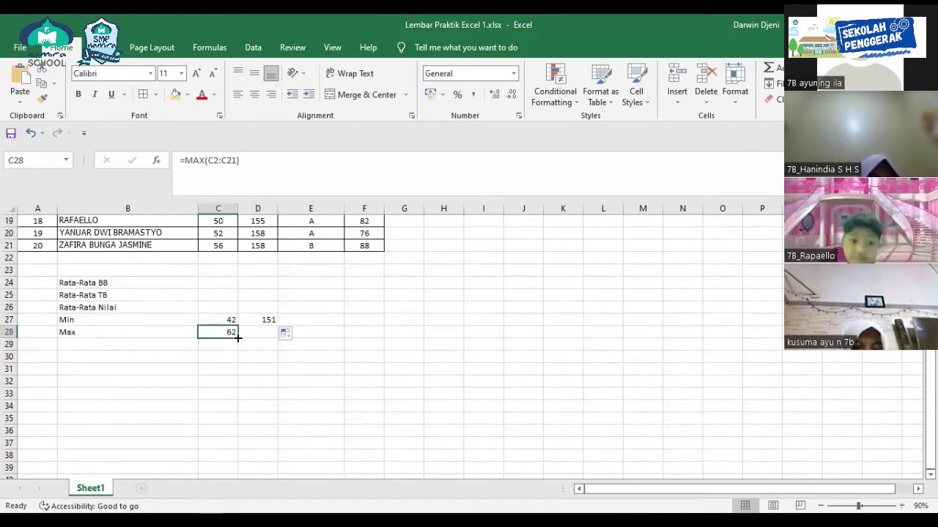
pyautogui.moveTo(238, 338); pyautogui.dragTo(275, 338)
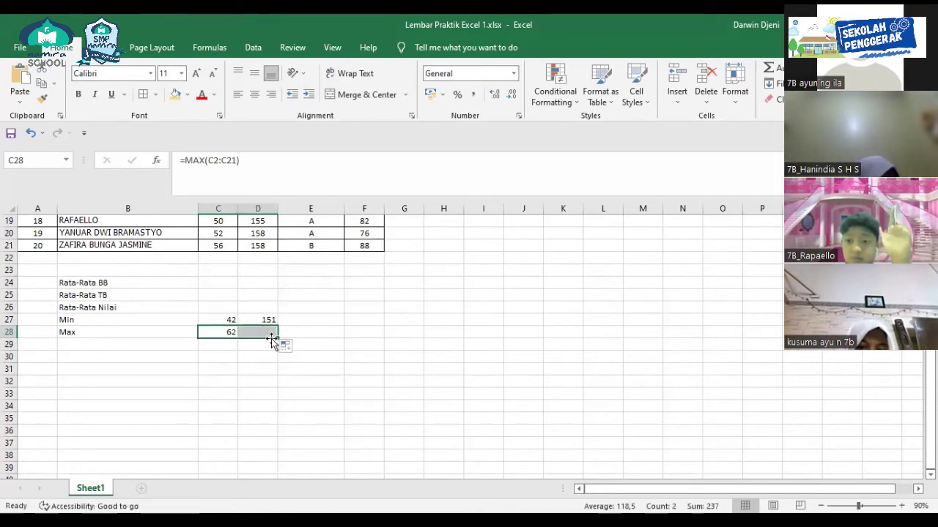
pyautogui.click(254, 354)
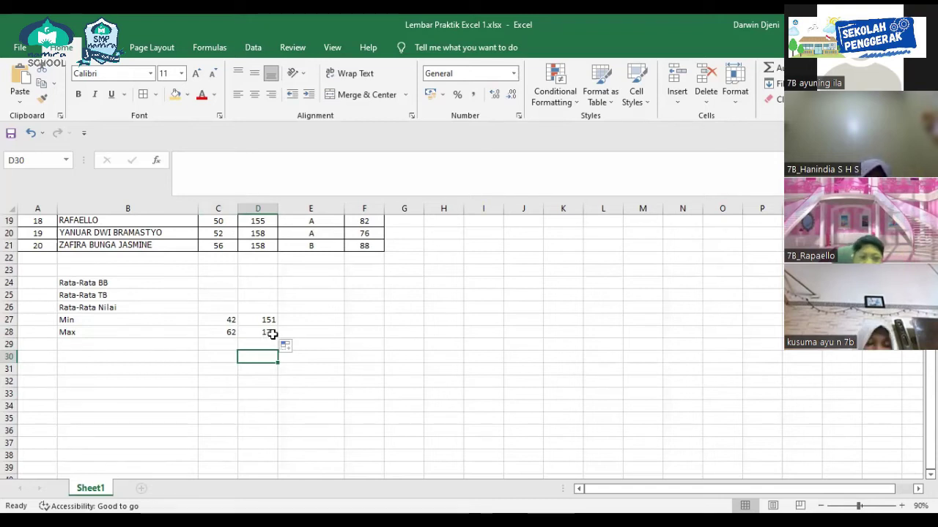
pyautogui.click(332, 342)
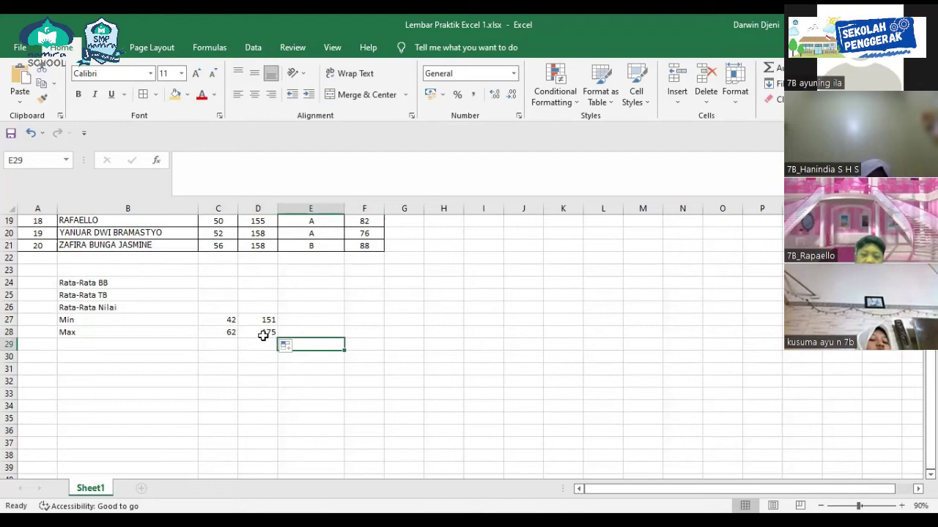
pyautogui.scroll(1, 239, 333)
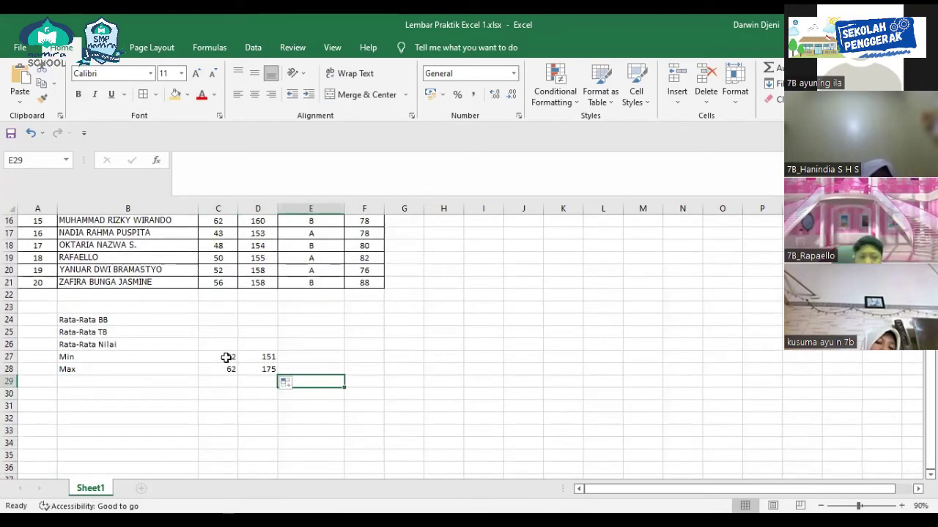
pyautogui.click(231, 357)
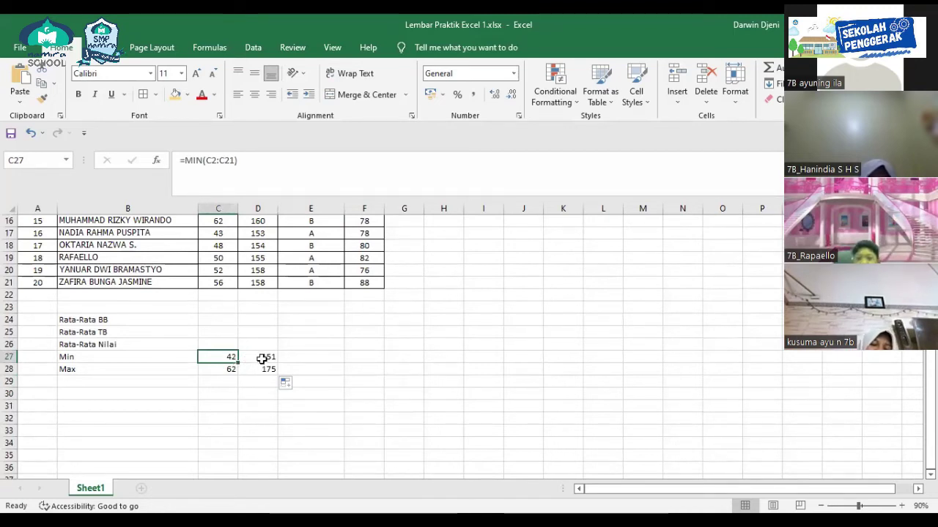
pyautogui.click(262, 357)
pyautogui.scroll(2, 261, 344)
pyautogui.scroll(2, 257, 334)
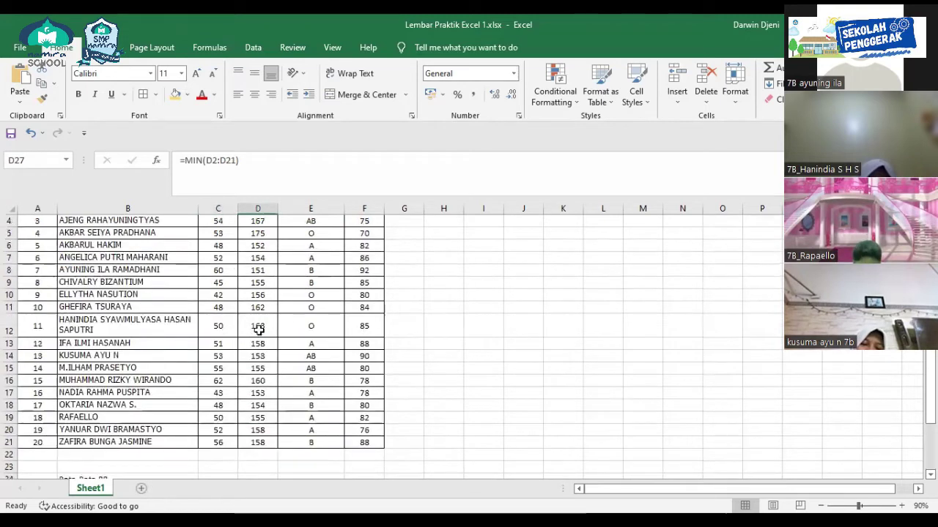
pyautogui.scroll(1, 249, 293)
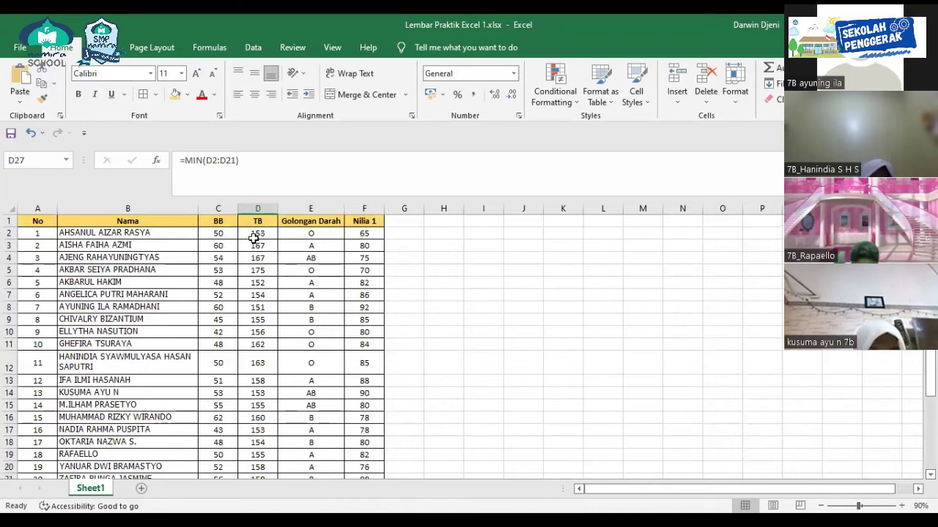
pyautogui.scroll(-2, 256, 352)
pyautogui.scroll(-1, 257, 363)
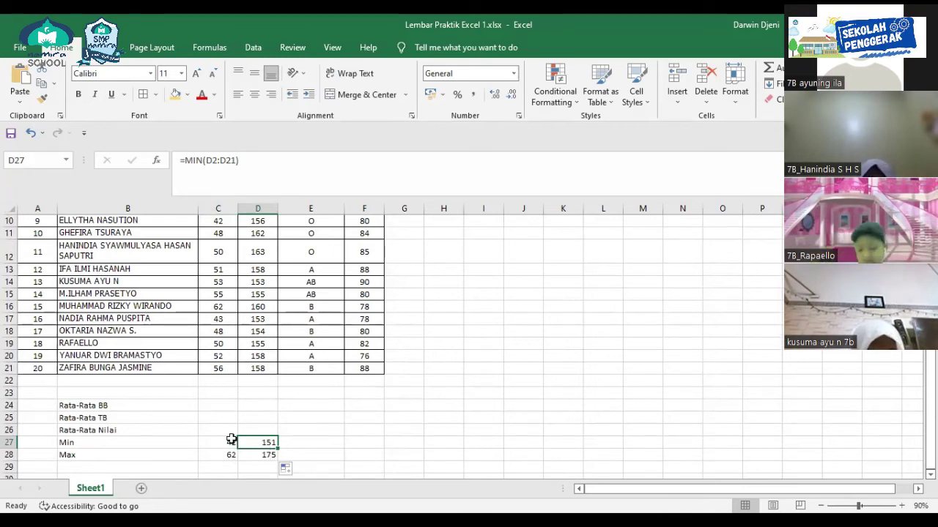
pyautogui.scroll(3, 263, 432)
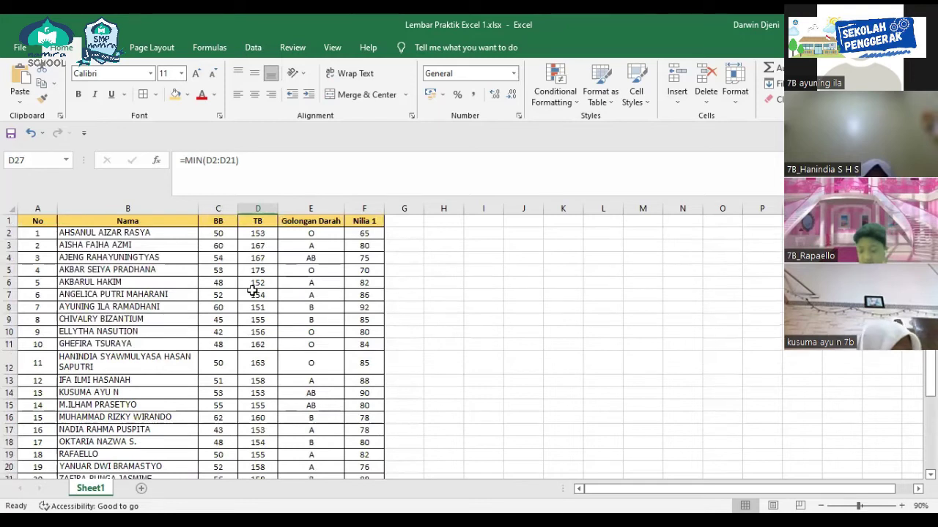
pyautogui.scroll(-3, 260, 263)
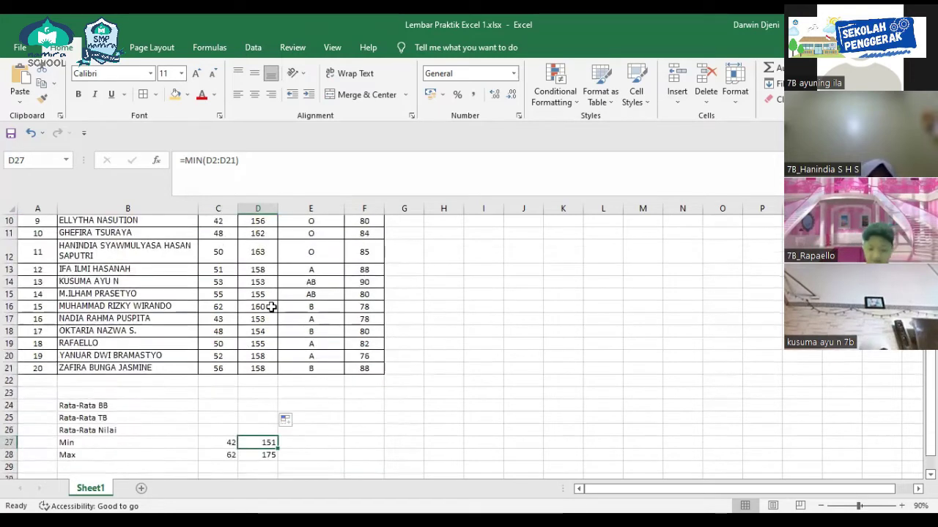
pyautogui.scroll(-1, 269, 306)
pyautogui.click(323, 394)
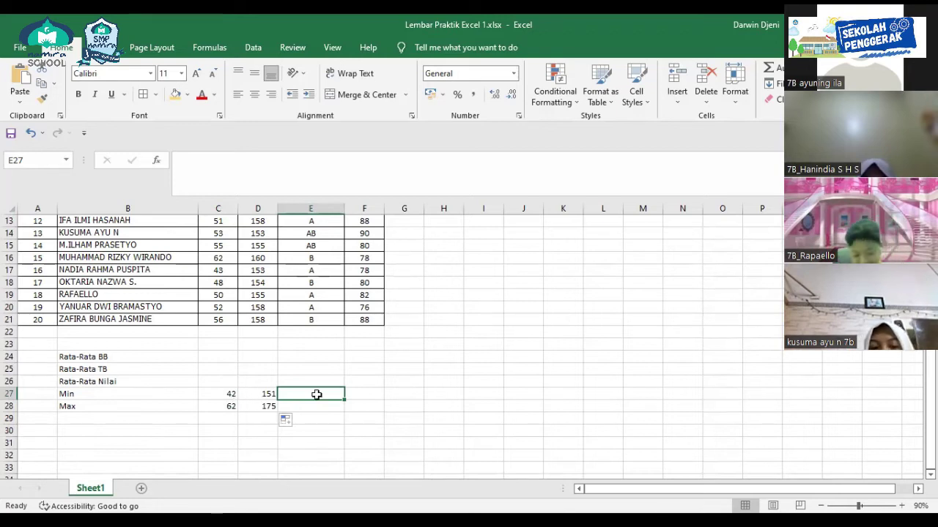
pyautogui.scroll(4, 316, 394)
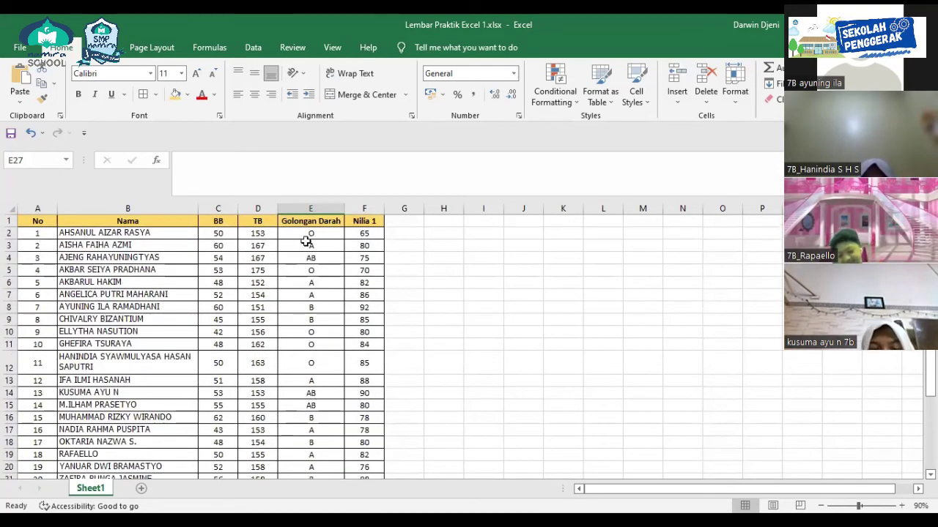
pyautogui.scroll(-4, 306, 395)
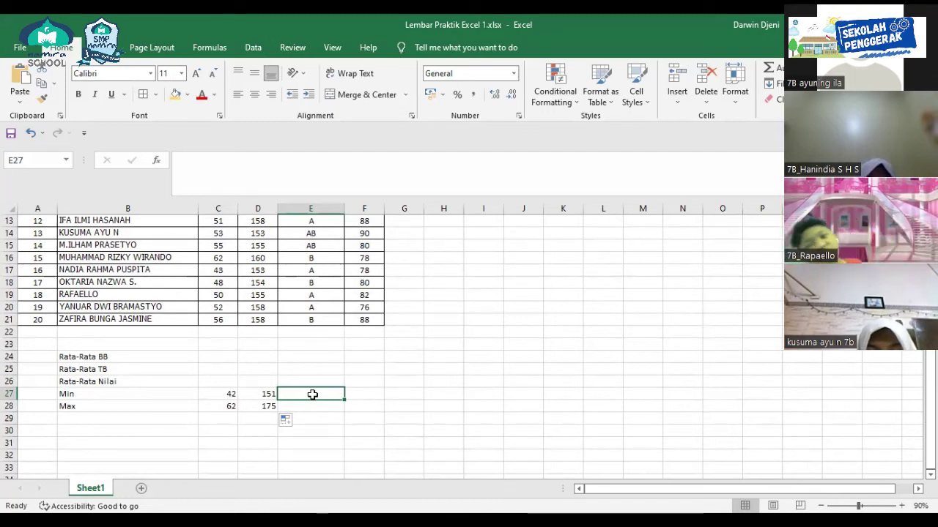
pyautogui.scroll(1, 312, 395)
pyautogui.scroll(3, 315, 392)
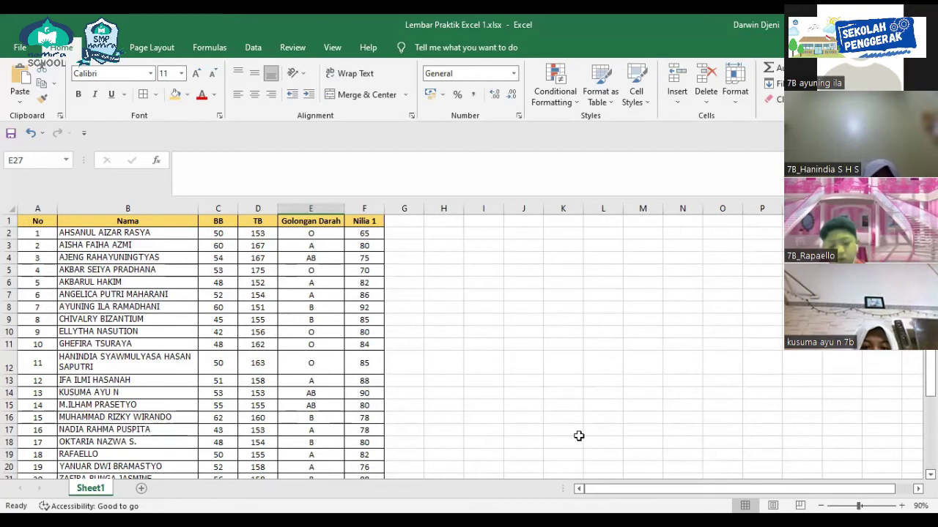
pyautogui.click(456, 332)
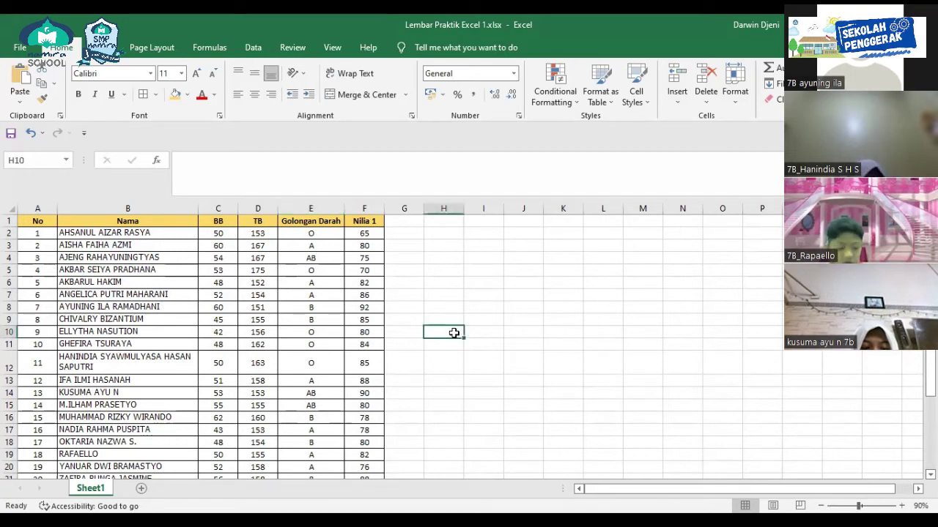
pyautogui.scroll(-2, 454, 343)
pyautogui.scroll(-1, 455, 345)
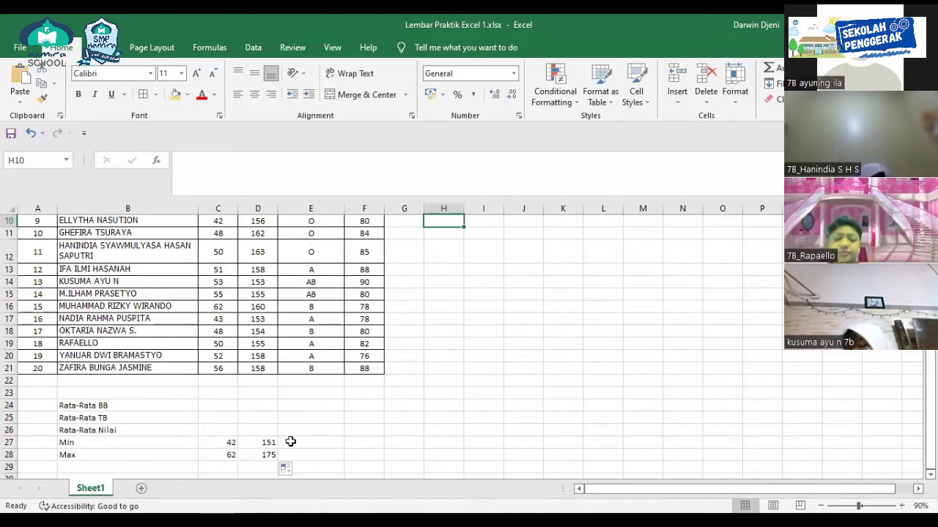
pyautogui.click(370, 444)
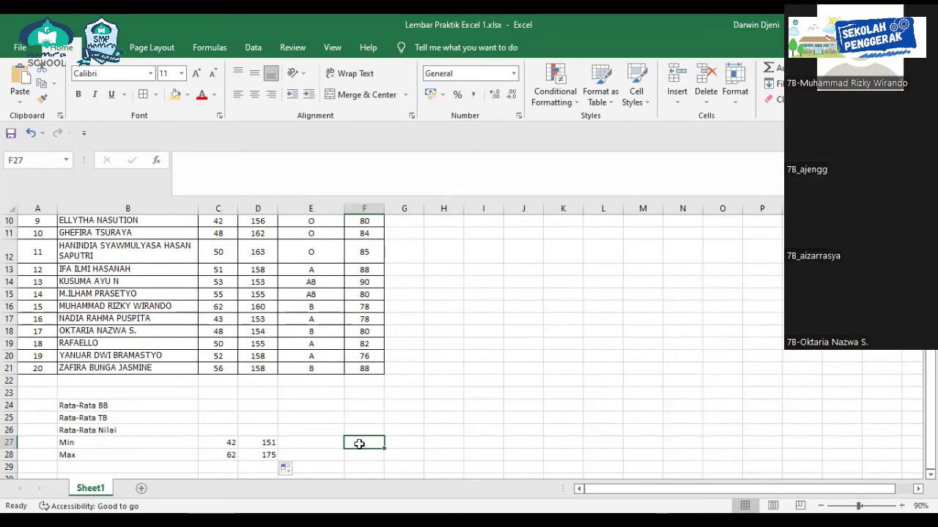
# Type =min( into F27 for the Nilia 1 minimum.
pyautogui.write('=')
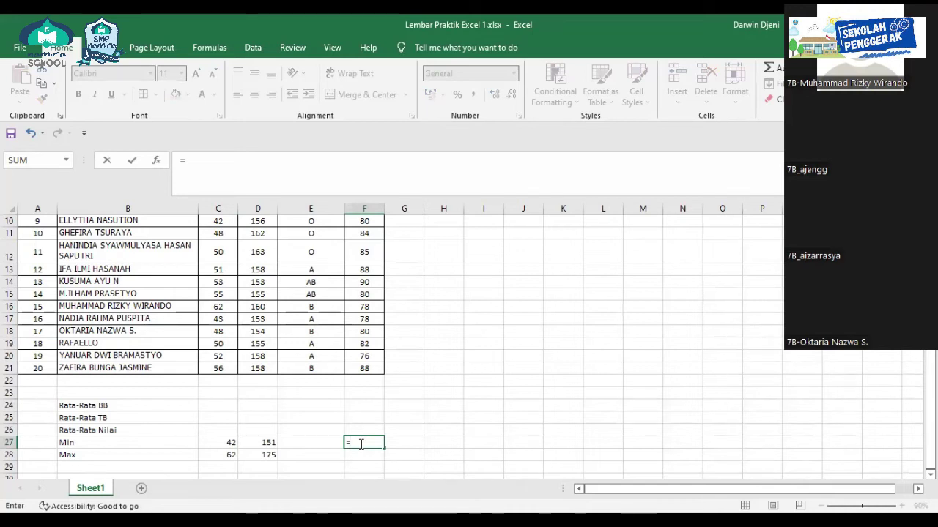
pyautogui.write('min')
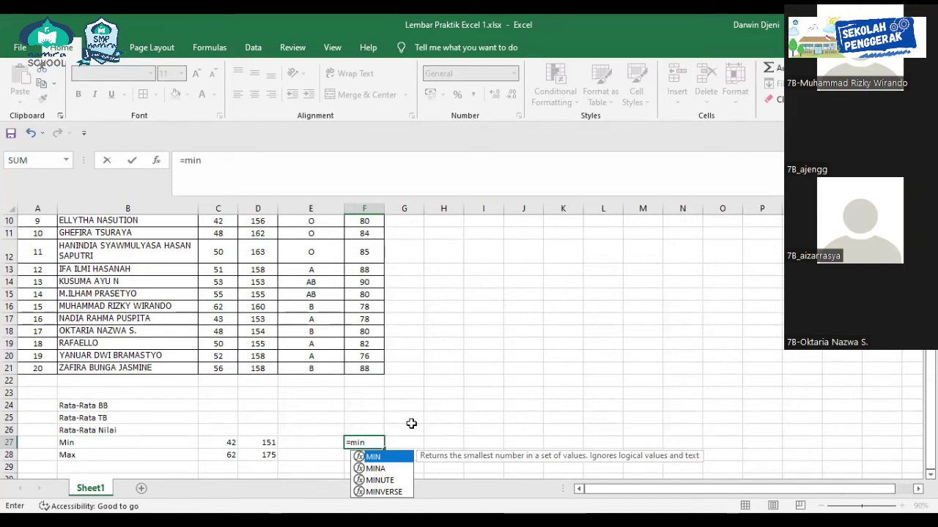
pyautogui.write('(')
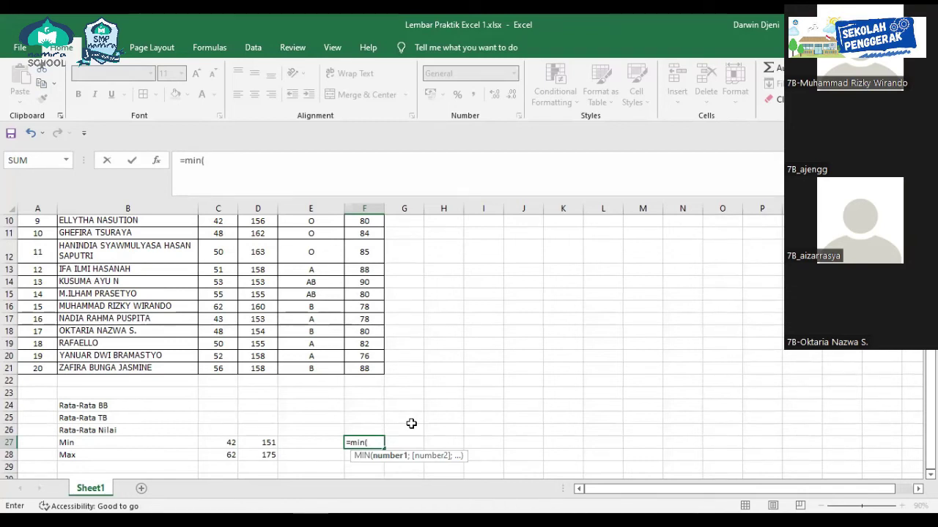
pyautogui.scroll(1, 411, 423)
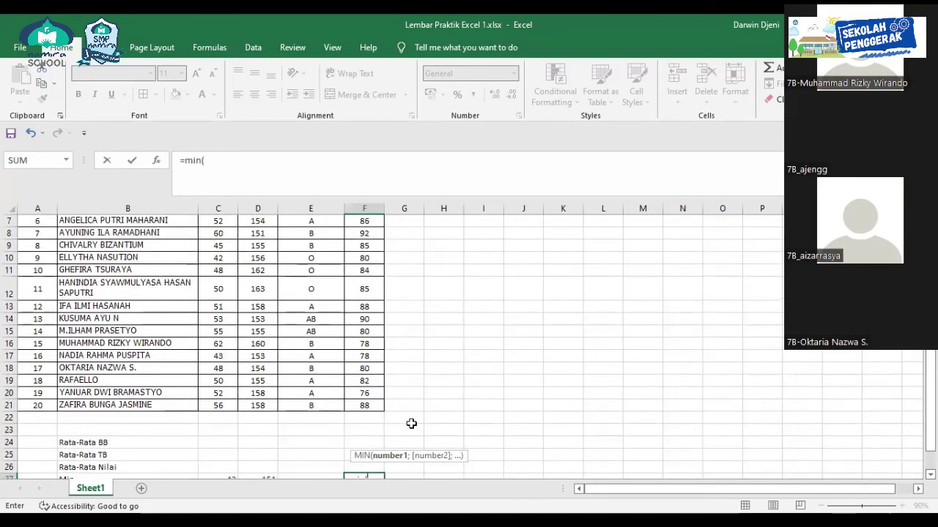
pyautogui.scroll(-2, 421, 425)
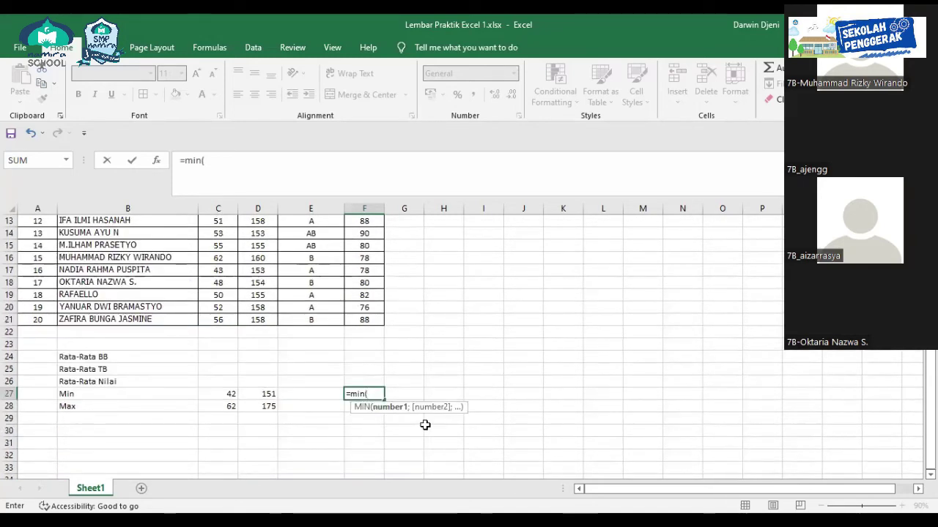
pyautogui.scroll(3, 425, 425)
pyautogui.scroll(1, 425, 425)
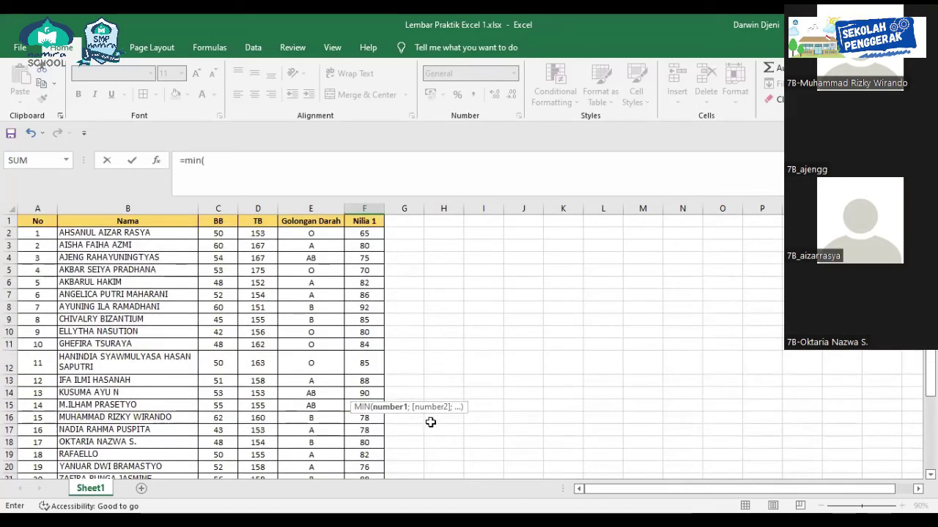
pyautogui.scroll(-2, 430, 422)
pyautogui.scroll(-1, 430, 421)
pyautogui.scroll(2, 431, 422)
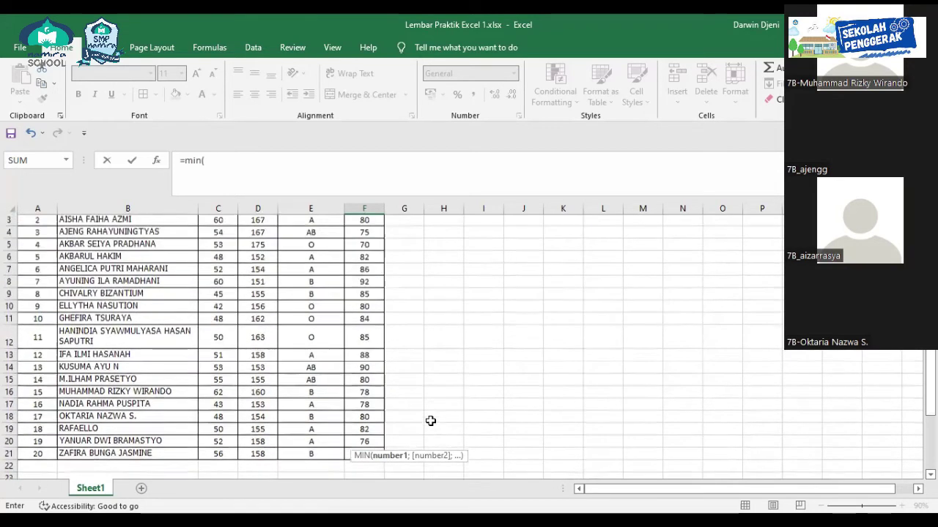
pyautogui.scroll(1, 431, 421)
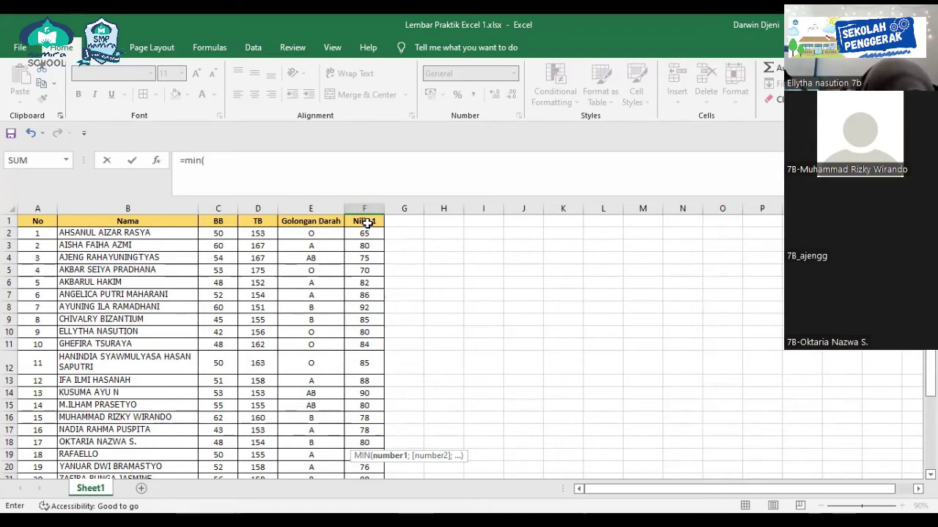
# Complete F27's formula as =min(f2:f21) and enter it, returning 65.
pyautogui.click(227, 163)
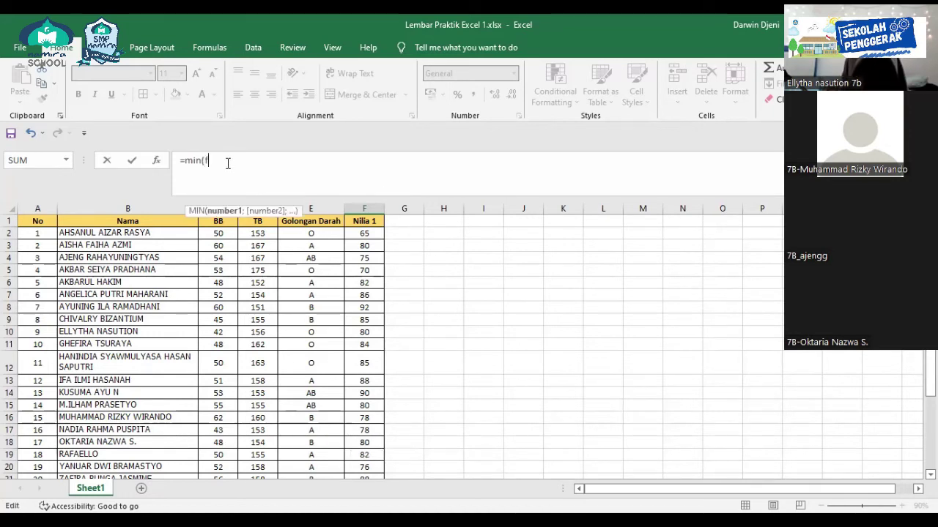
pyautogui.write('f2')
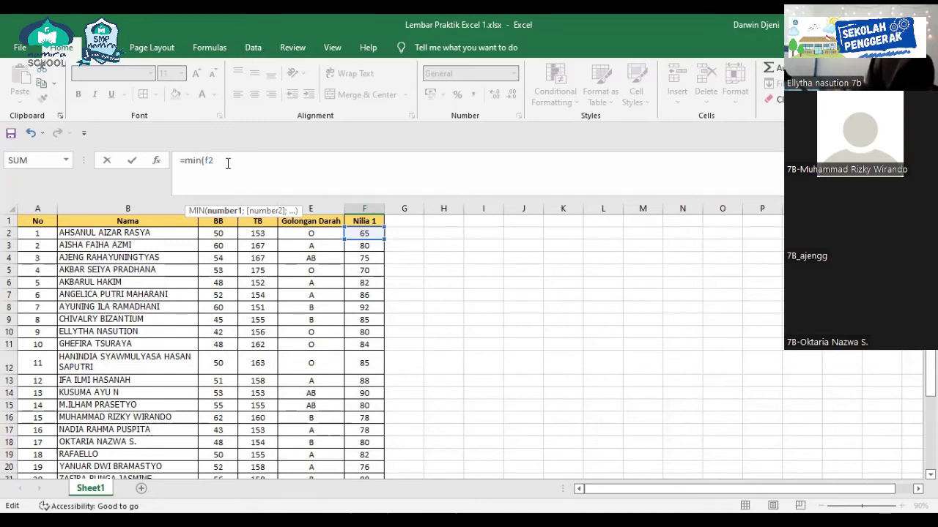
pyautogui.write(':')
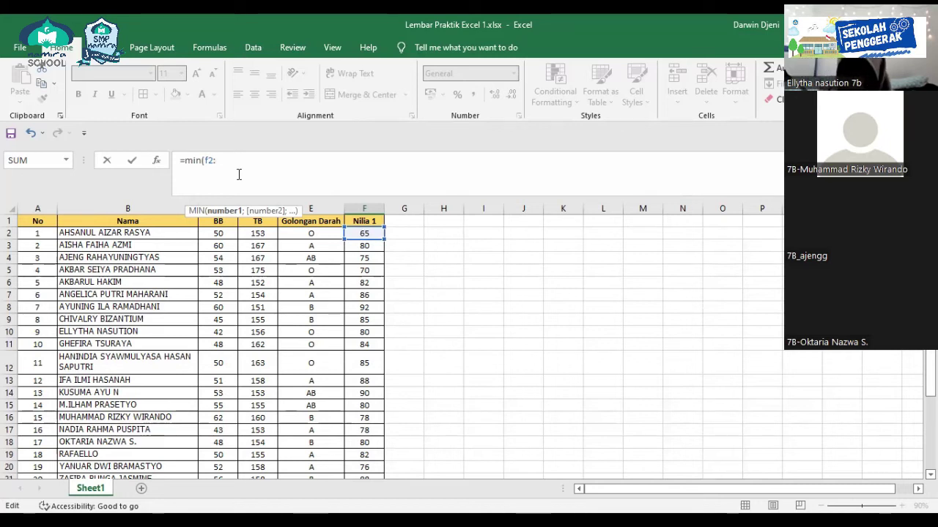
pyautogui.write('f')
pyautogui.scroll(-1, 366, 344)
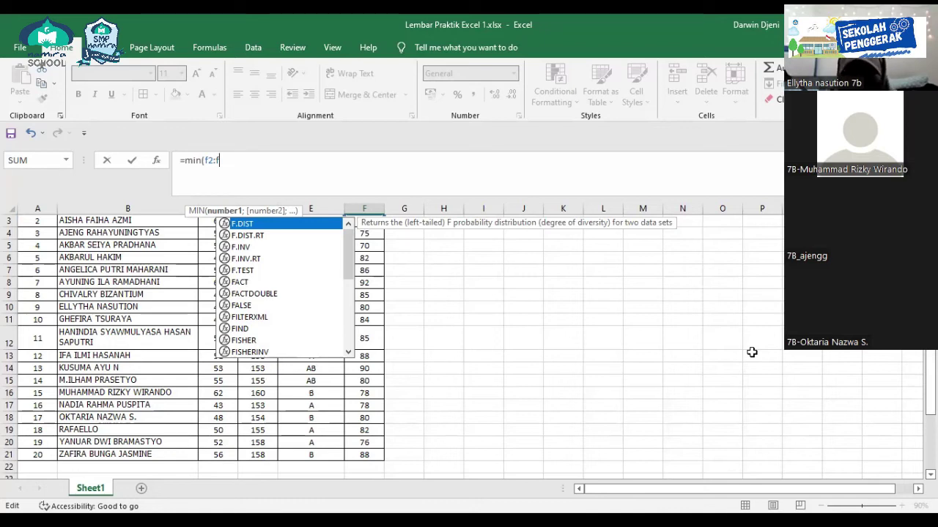
pyautogui.write('21')
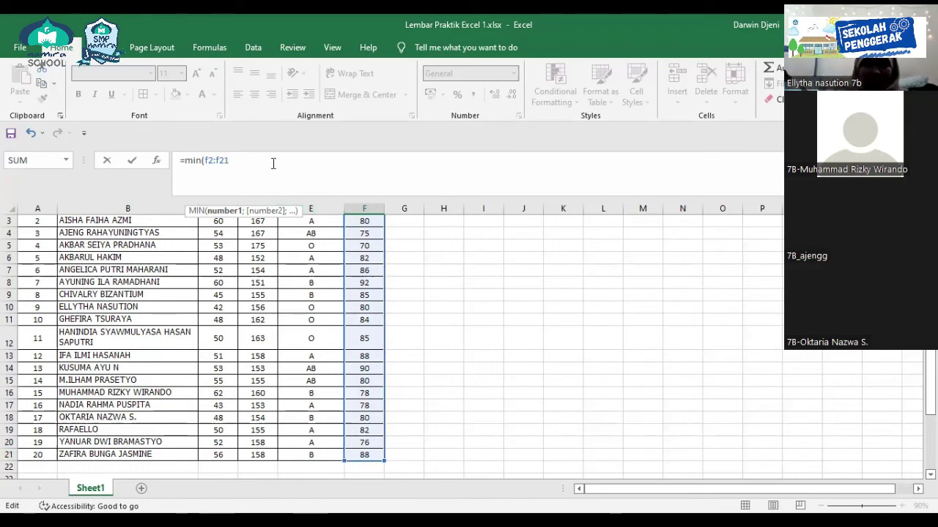
pyautogui.write(')')
pyautogui.press('Return')
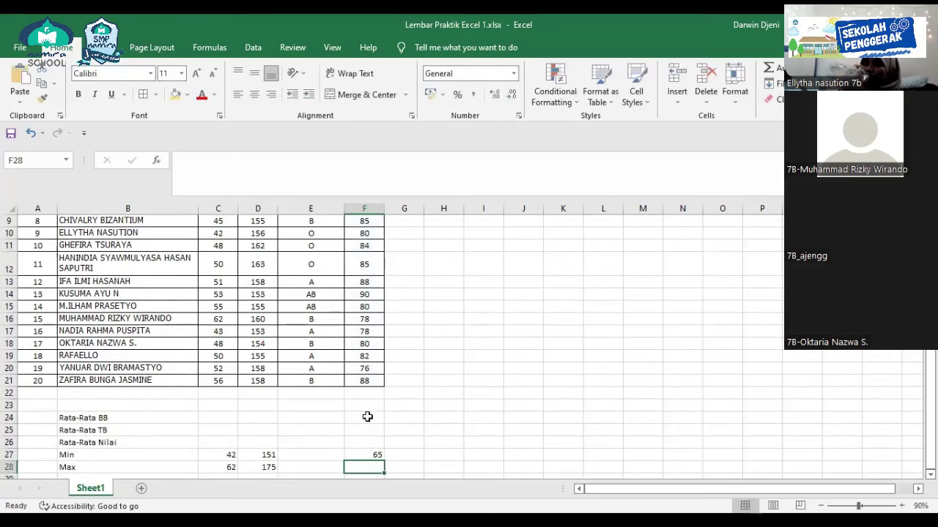
# Fill D28's Max formula across to F28 and clear the unwanted result in E28.
pyautogui.scroll(-2, 366, 413)
pyautogui.click(371, 368)
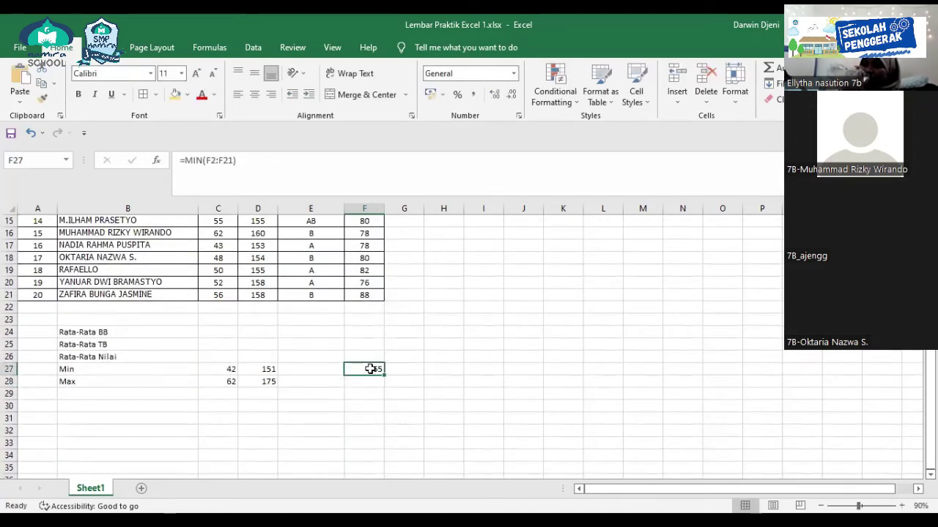
pyautogui.click(272, 383)
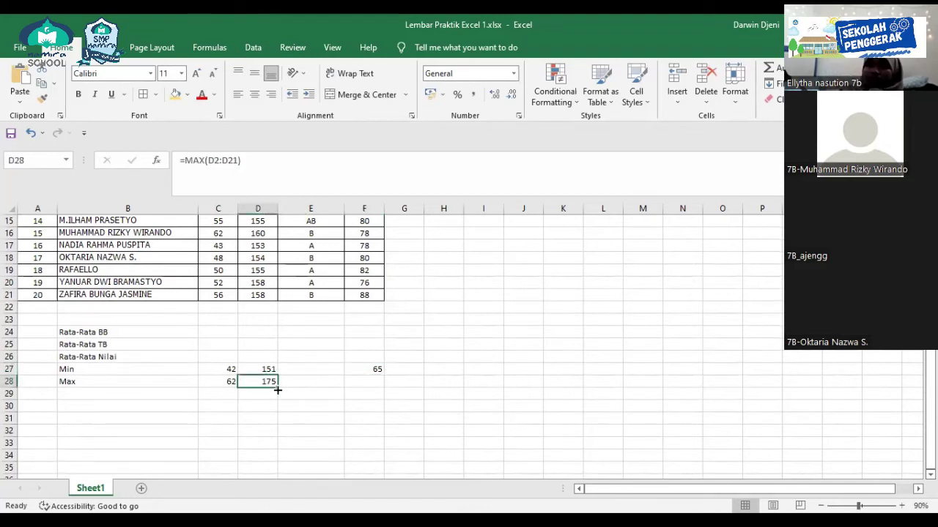
pyautogui.moveTo(279, 389); pyautogui.dragTo(378, 384)
pyautogui.click(325, 406)
pyautogui.click(325, 382)
pyautogui.press('Delete')
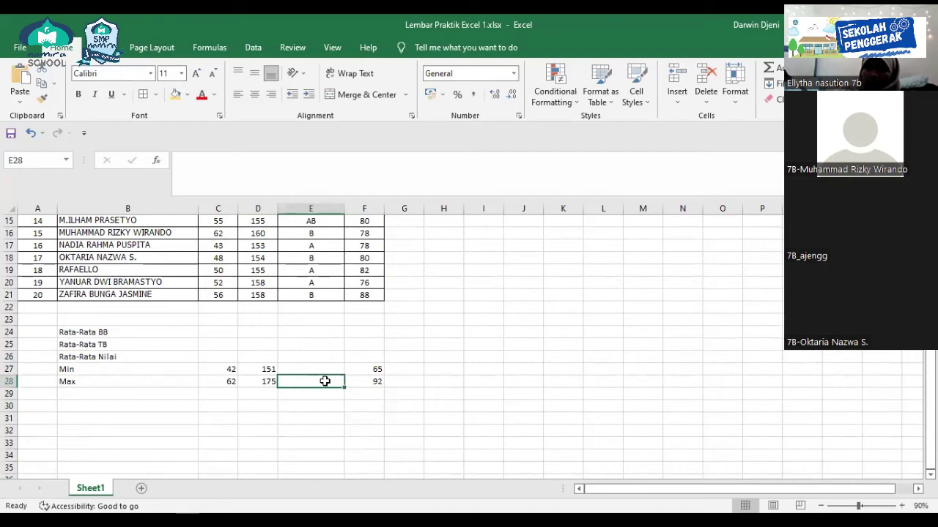
# Paste the Max formula into F28 so it returns 92.
pyautogui.click(362, 418)
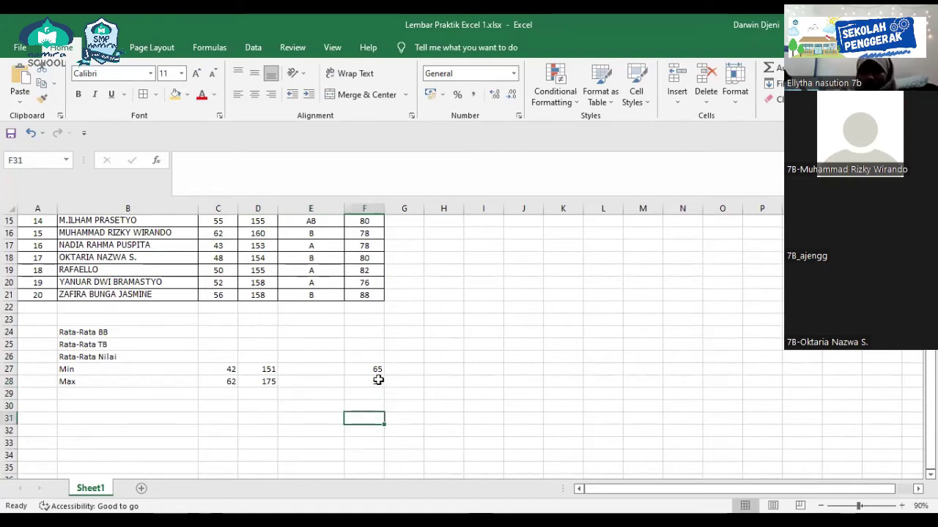
pyautogui.click(375, 381)
pyautogui.write('=MAX(F2:F21)')
pyautogui.click(421, 380)
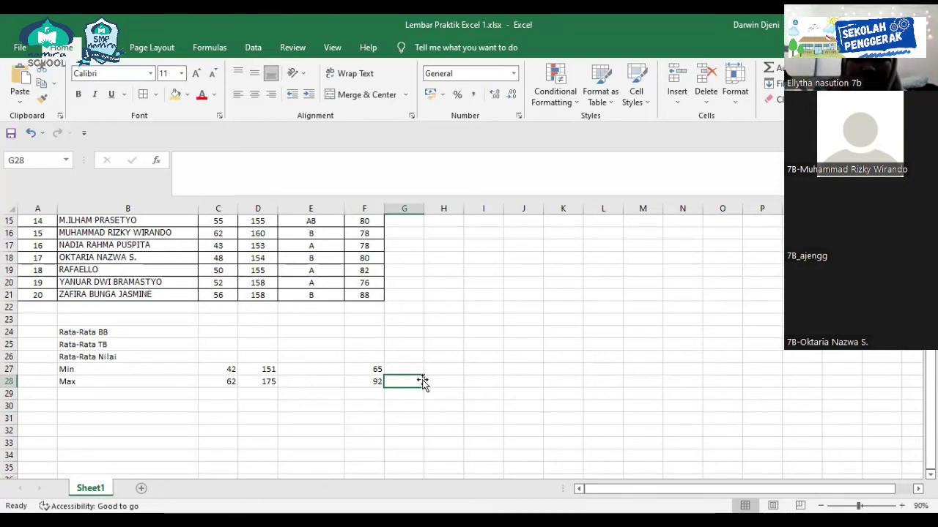
# Enter the label Jumlah in B22 below the last student row.
pyautogui.click(130, 309)
pyautogui.write('Jumlah')
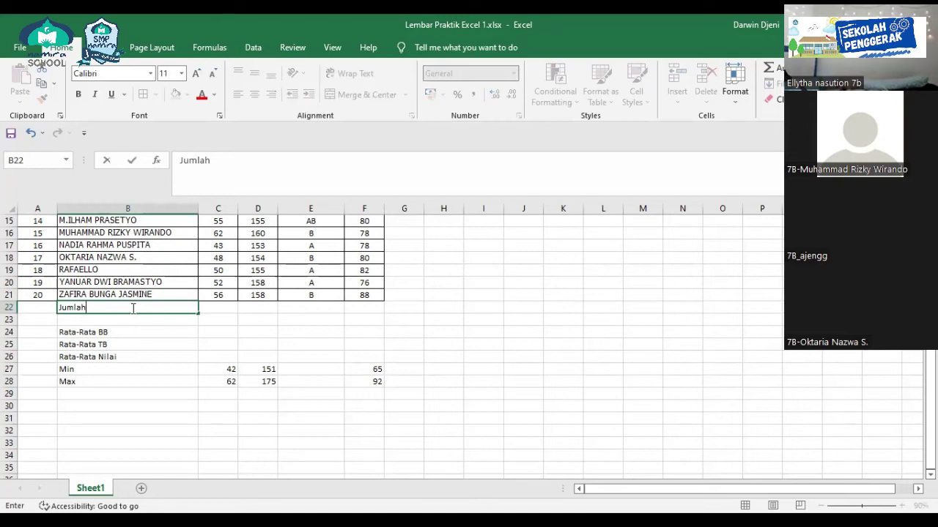
pyautogui.press('Tab')
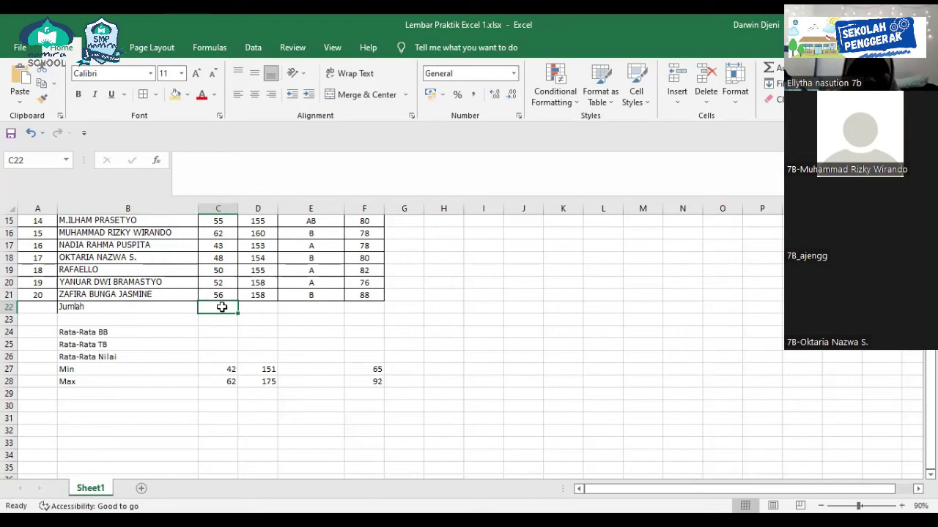
# Enter =sum(c2:c21) in C22 to total the BB column, giving 1032.
pyautogui.write('=')
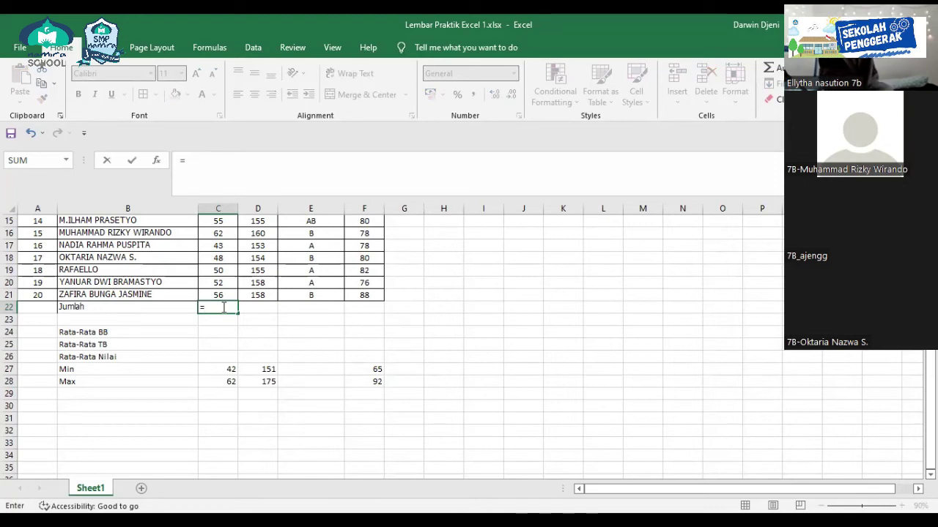
pyautogui.write('sum')
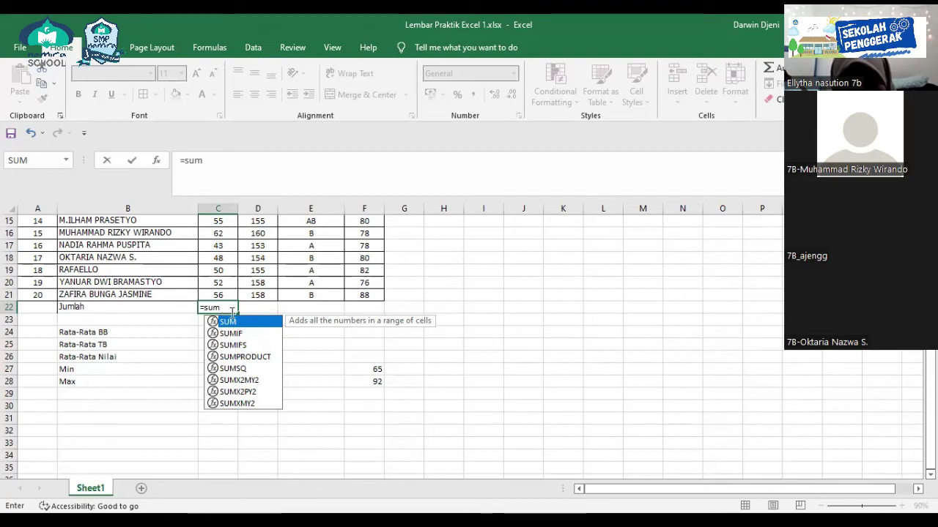
pyautogui.write('(')
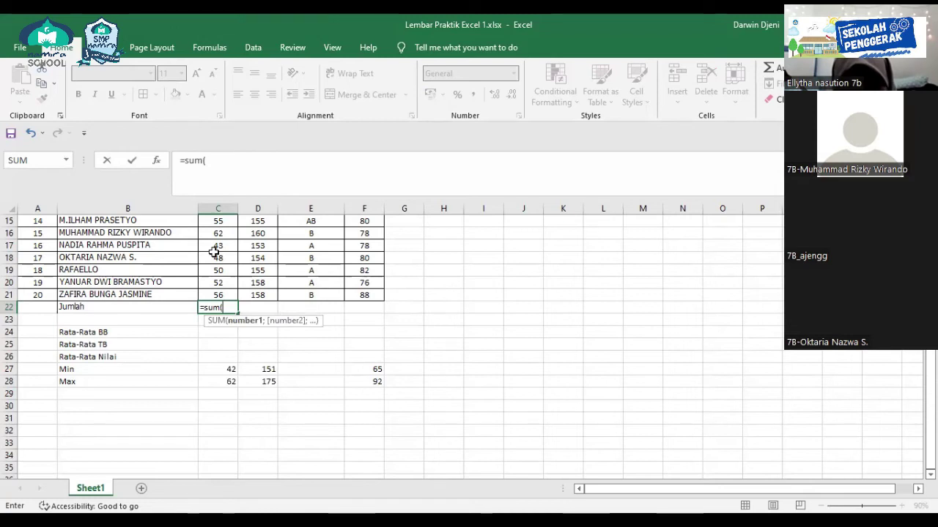
pyautogui.scroll(5, 203, 251)
pyautogui.scroll(-4, 219, 250)
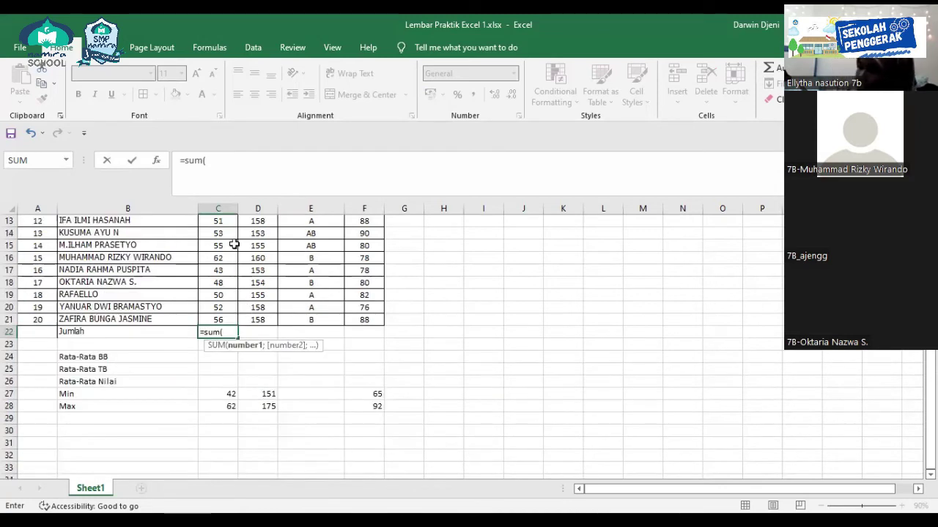
pyautogui.click(224, 162)
pyautogui.write('c2:')
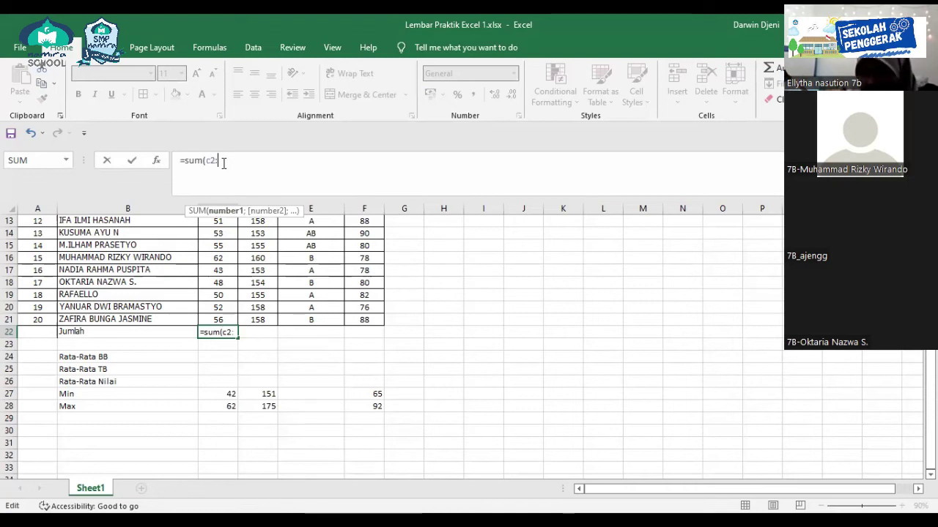
pyautogui.write('c21)')
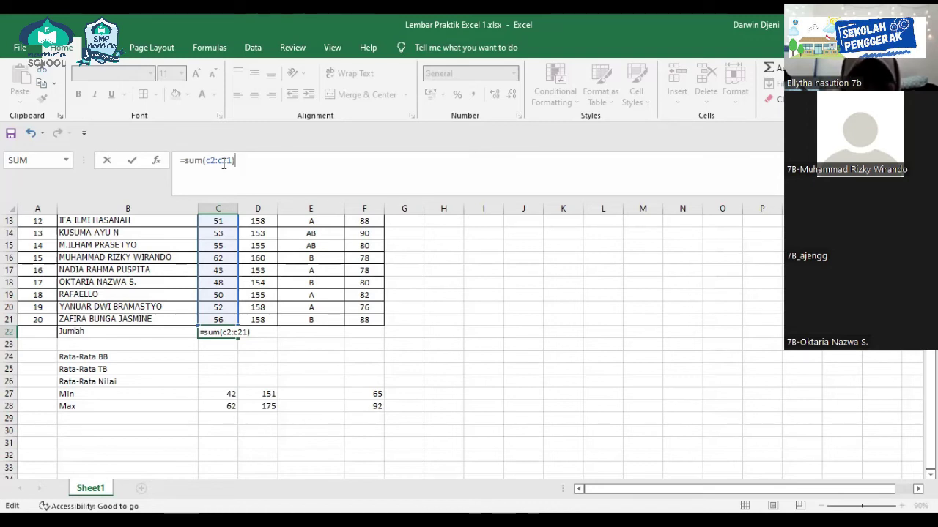
pyautogui.press('Return')
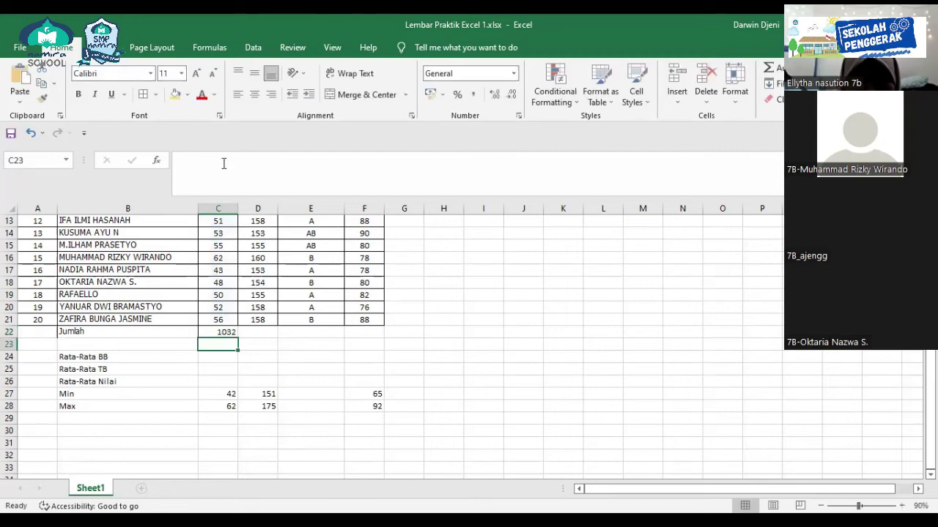
# Fill the C22 SUM across to F22, giving 3159 and 1624, and clear E22's meaningless 0.
pyautogui.click(208, 331)
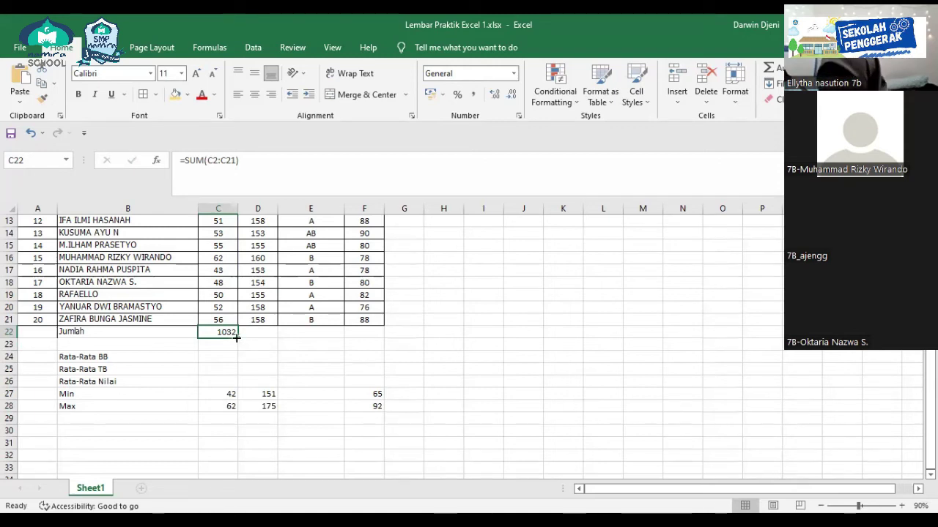
pyautogui.moveTo(237, 337); pyautogui.dragTo(364, 339)
pyautogui.click(318, 367)
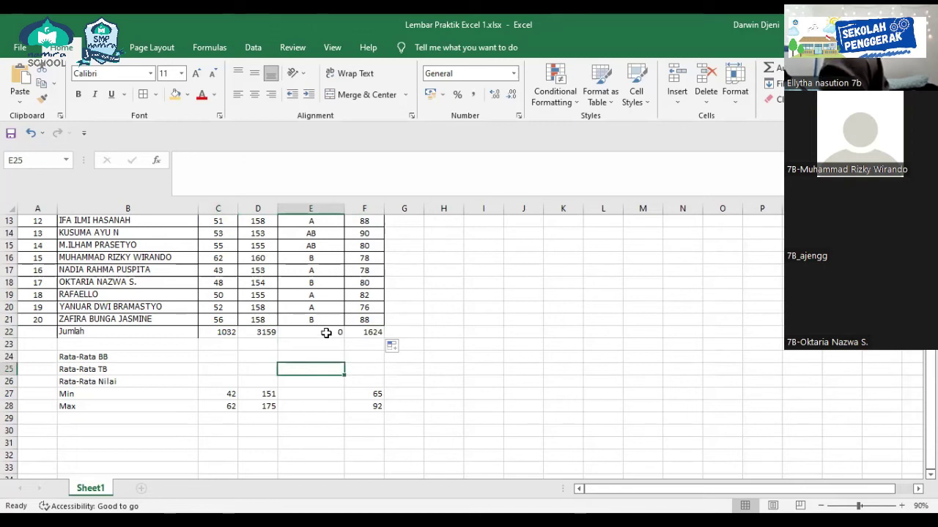
pyautogui.scroll(4, 320, 328)
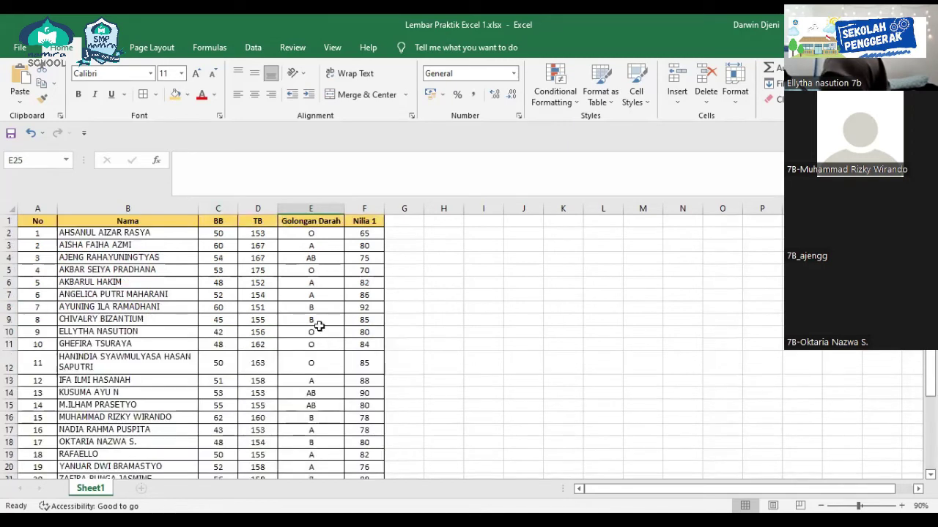
pyautogui.scroll(-4, 321, 379)
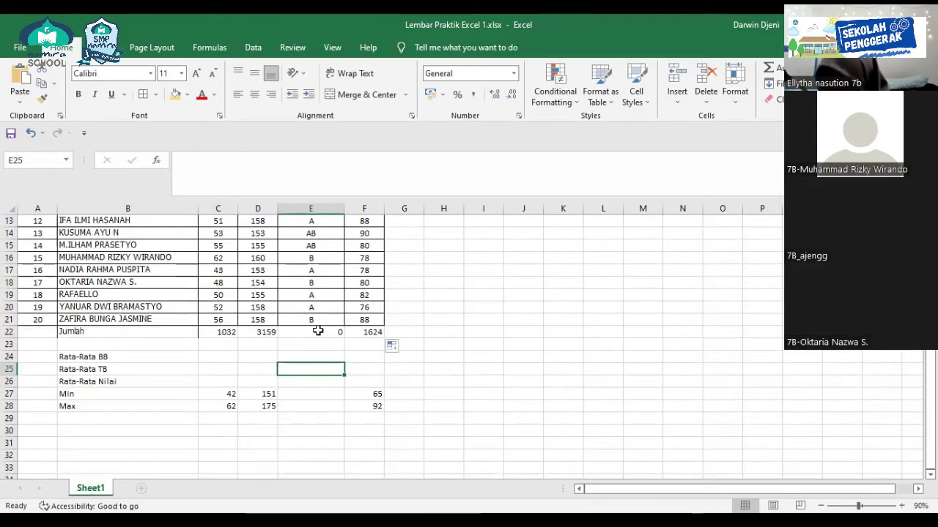
pyautogui.click(318, 331)
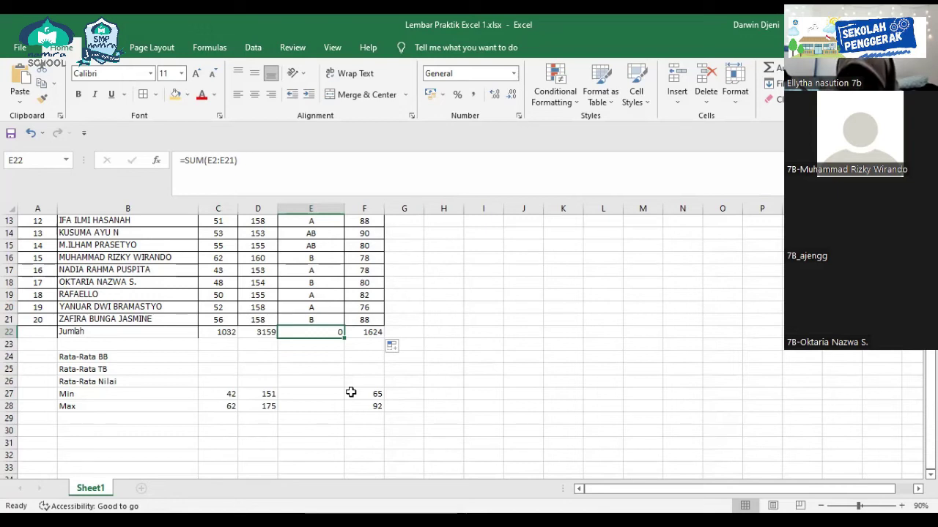
pyautogui.press('Delete')
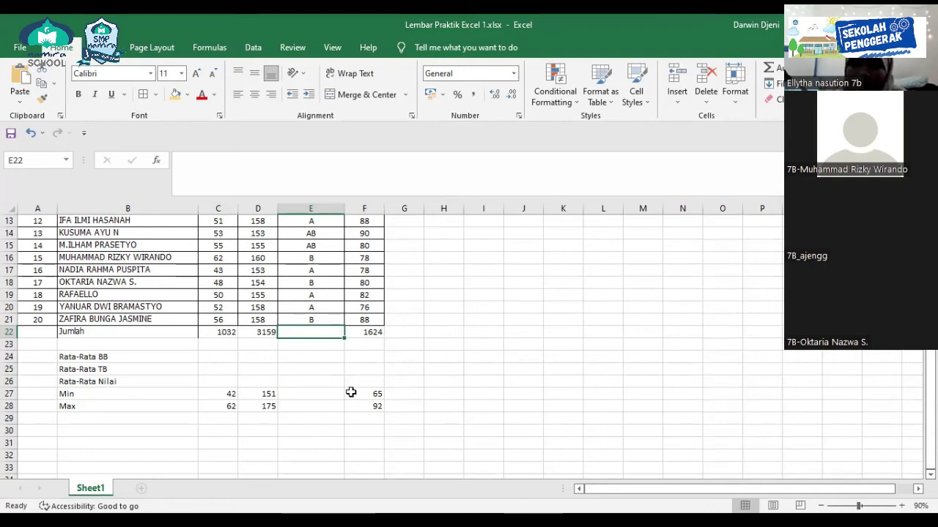
# Enter =average(c2:c21) in C24 to get the BB average of 51,6.
pyautogui.click(248, 357)
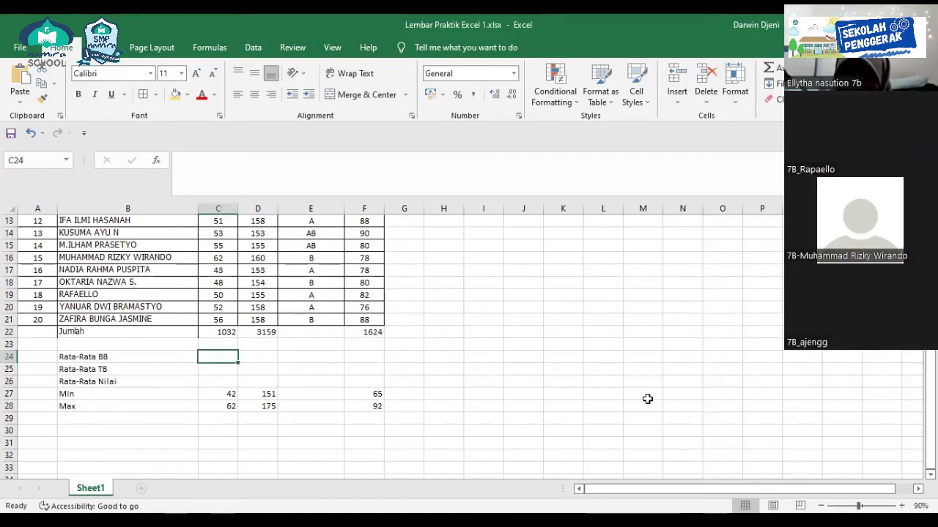
pyautogui.write('=')
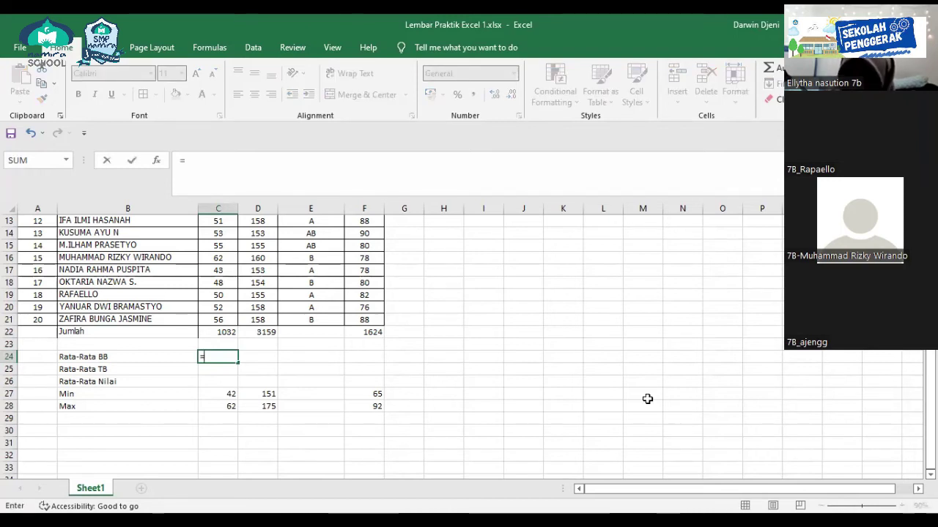
pyautogui.write('average')
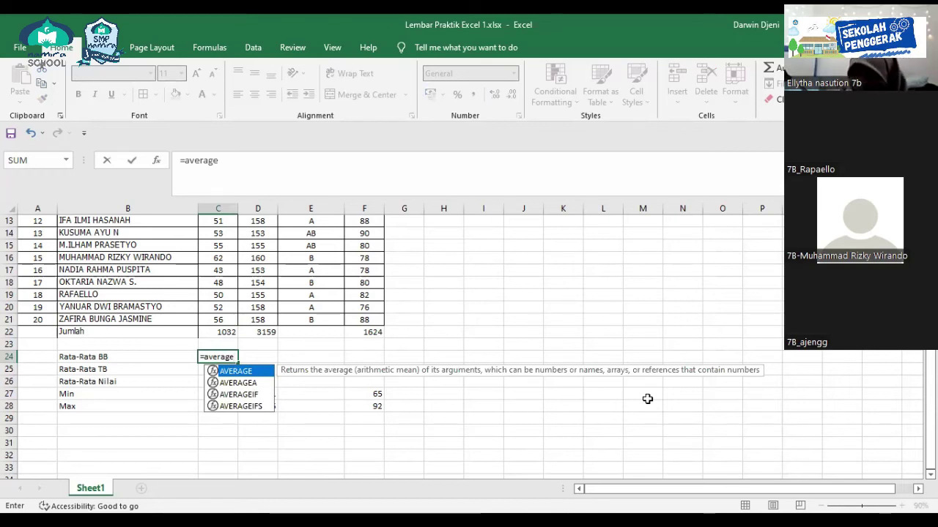
pyautogui.write('(')
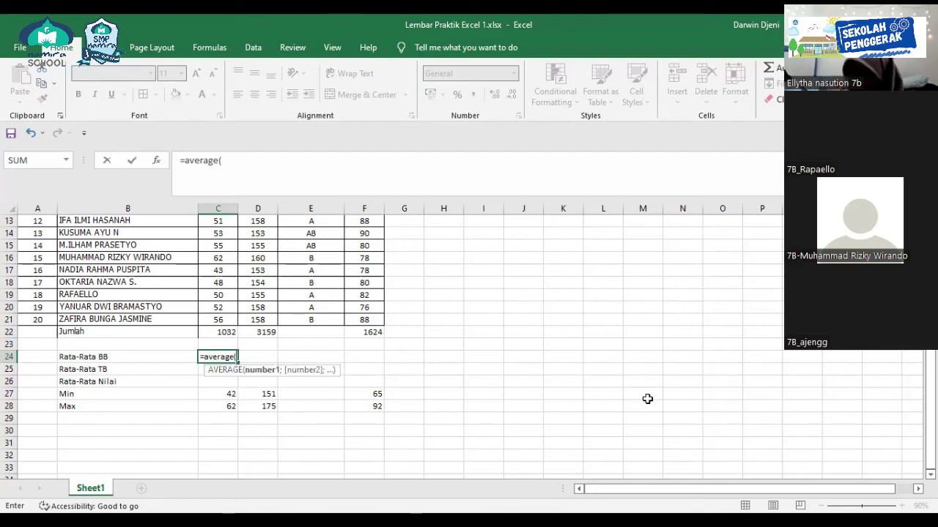
pyautogui.write('c')
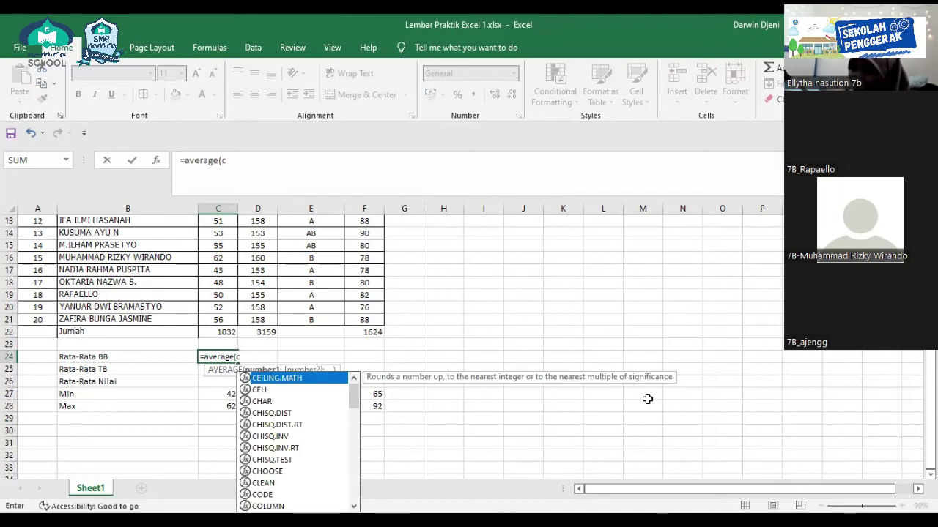
pyautogui.write('2')
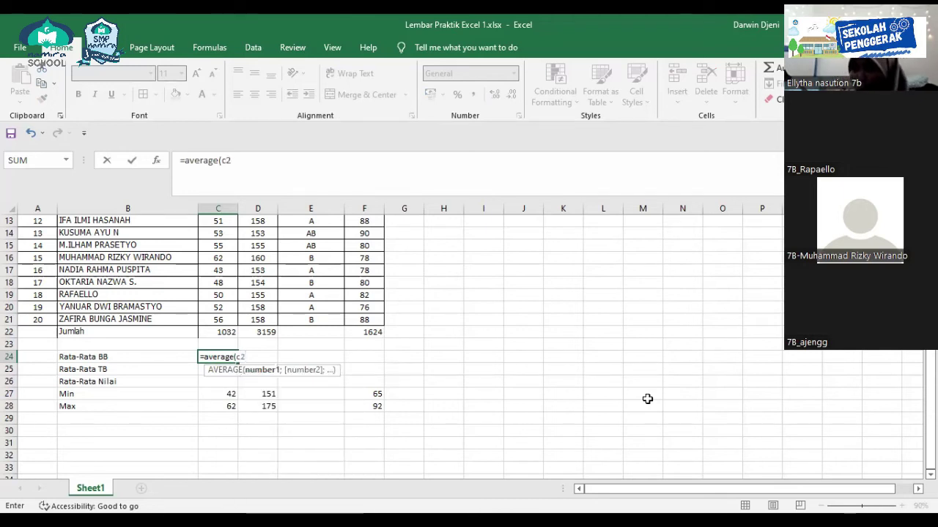
pyautogui.write(':c21')
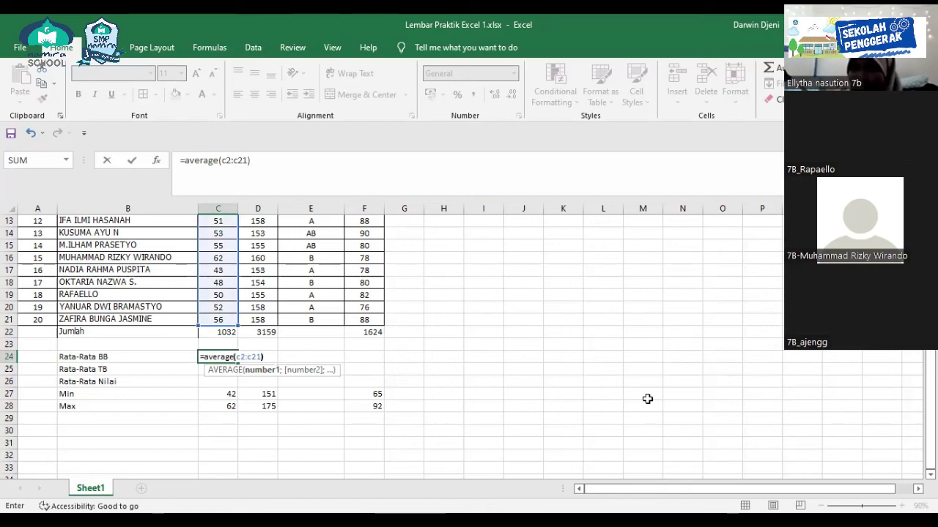
pyautogui.press('Return')
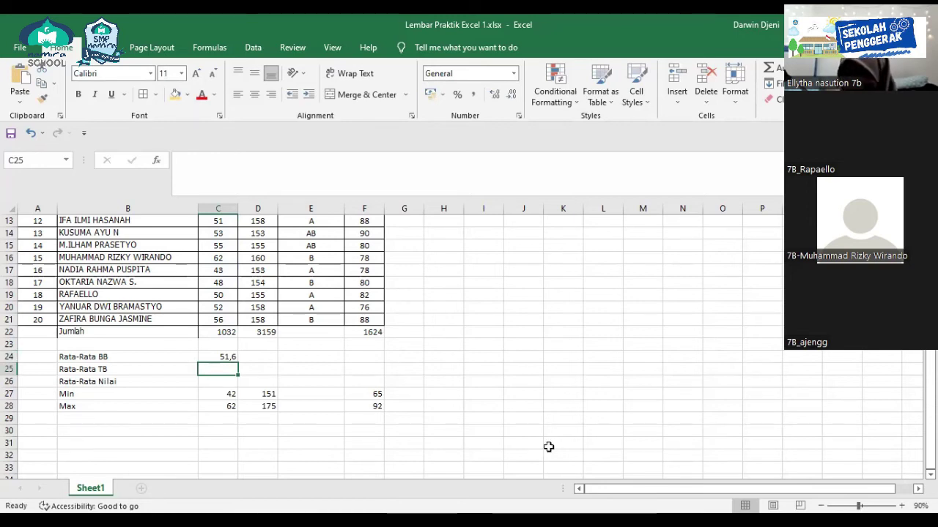
# Copy the C24 average formula into D24 for the TB average of 157,95.
pyautogui.click(226, 356)
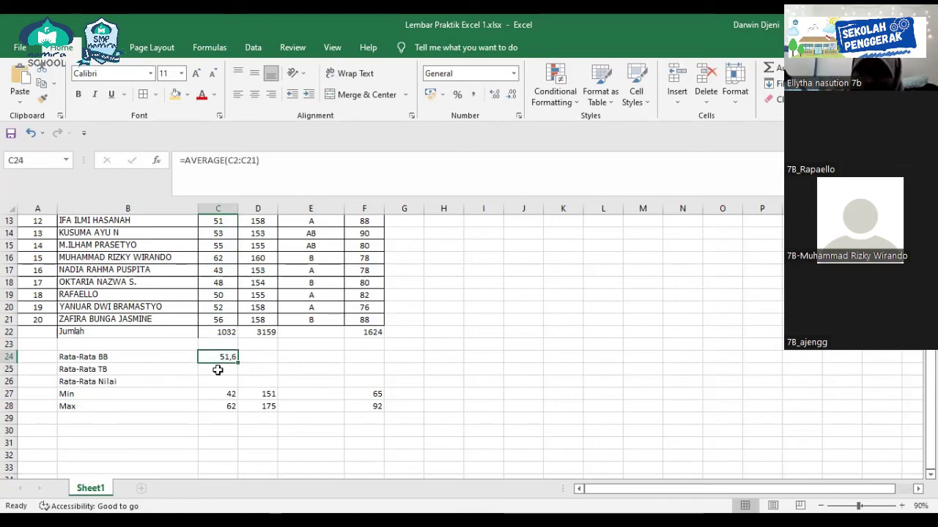
pyautogui.moveTo(237, 363); pyautogui.dragTo(278, 360)
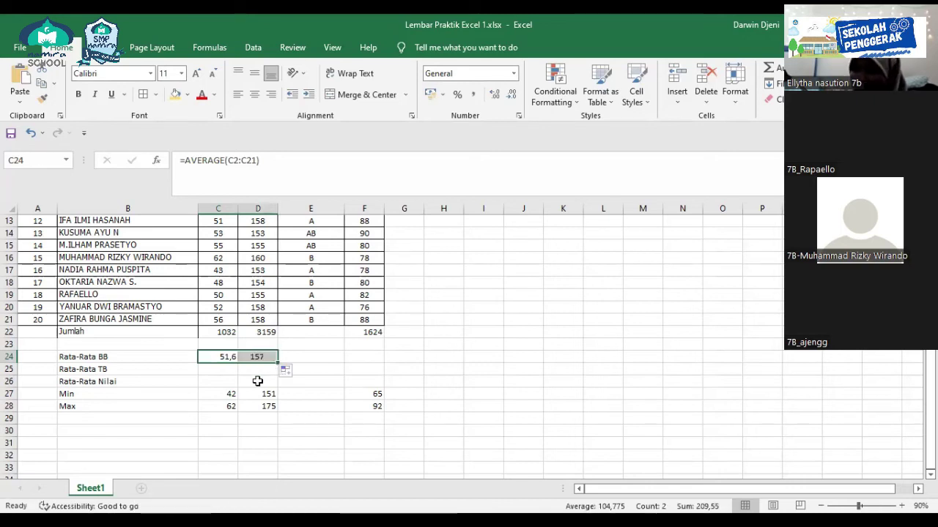
pyautogui.click(242, 370)
pyautogui.click(224, 356)
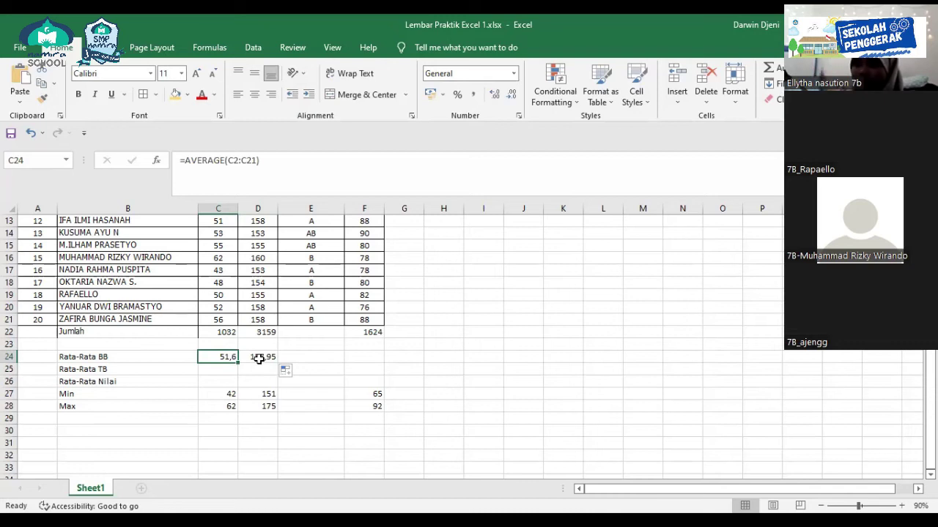
pyautogui.scroll(3, 260, 358)
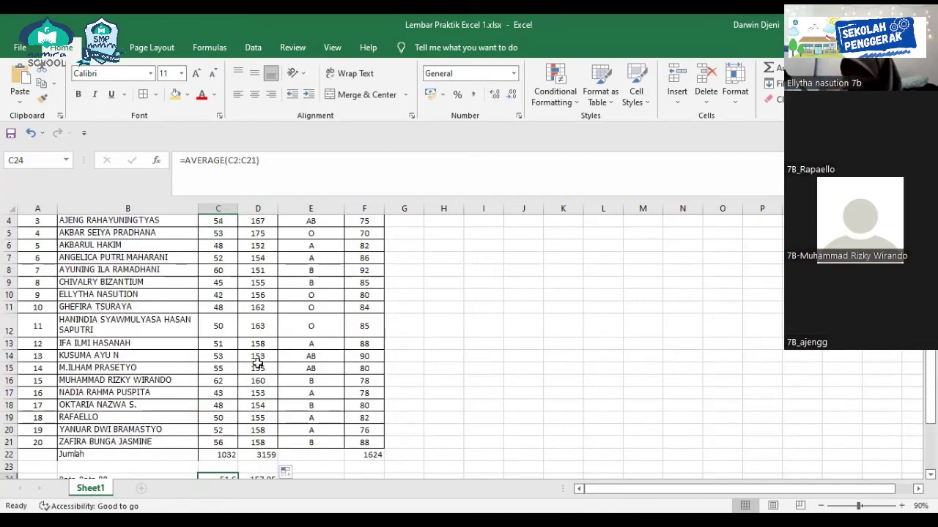
pyautogui.scroll(1, 256, 359)
pyautogui.scroll(-2, 255, 403)
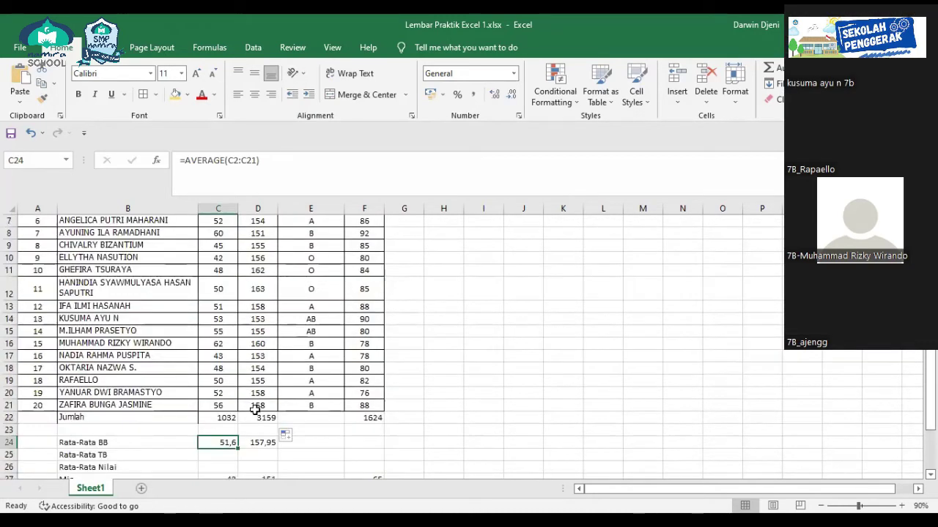
pyautogui.scroll(-2, 258, 378)
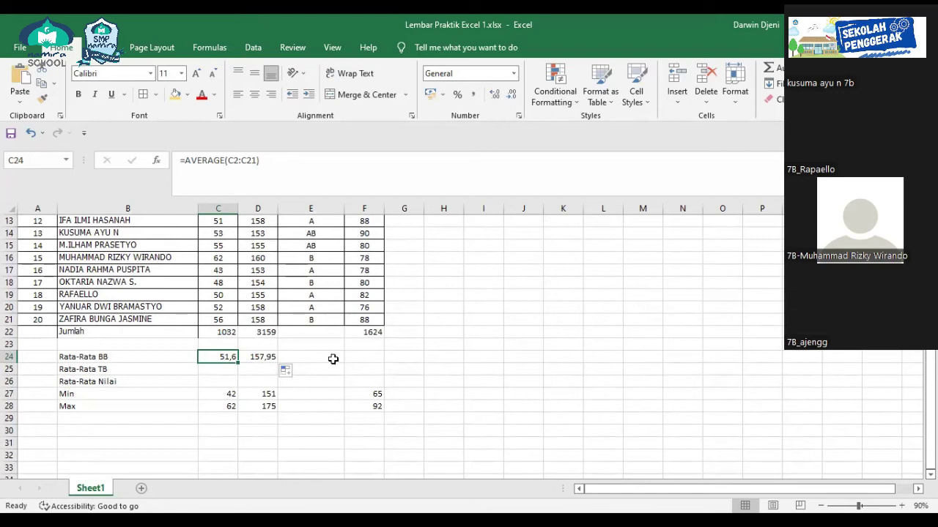
# Fill the D24 average across to F24 for 81,2 and delete E24's #DIV/0! error.
pyautogui.click(355, 358)
pyautogui.click(271, 355)
pyautogui.moveTo(277, 363); pyautogui.dragTo(362, 376)
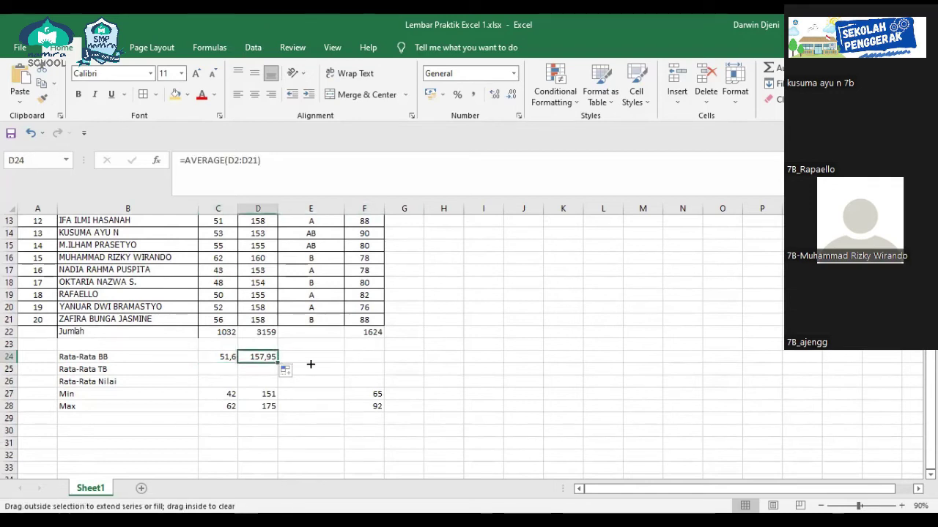
pyautogui.click(362, 378)
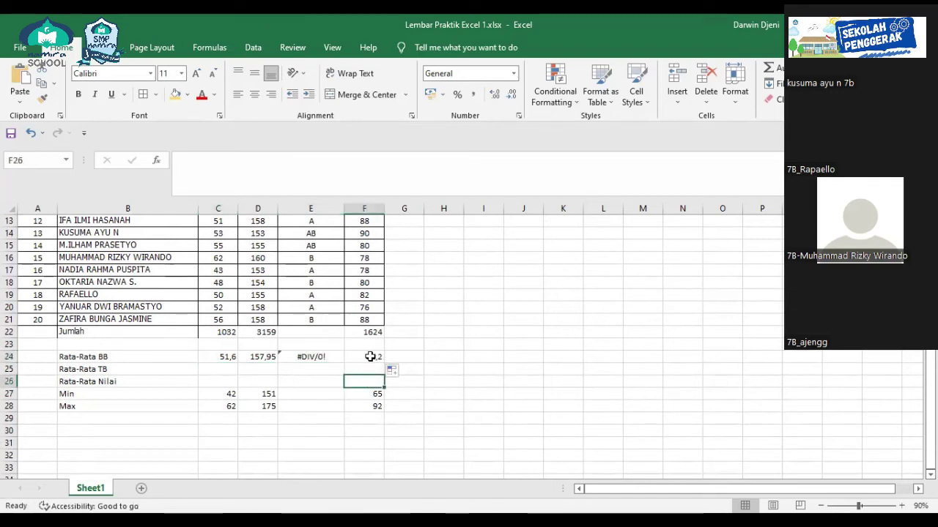
pyautogui.click(312, 356)
pyautogui.press('Delete')
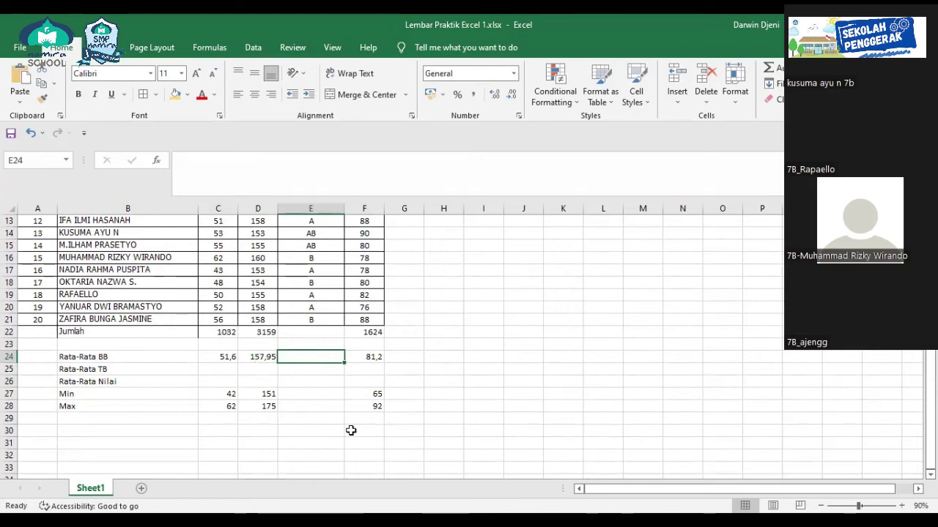
# Check the BB, TB and Nilia 1 average formulas, including =AVERAGE(F2:F21).
pyautogui.moveTo(341, 380); pyautogui.dragTo(352, 379)
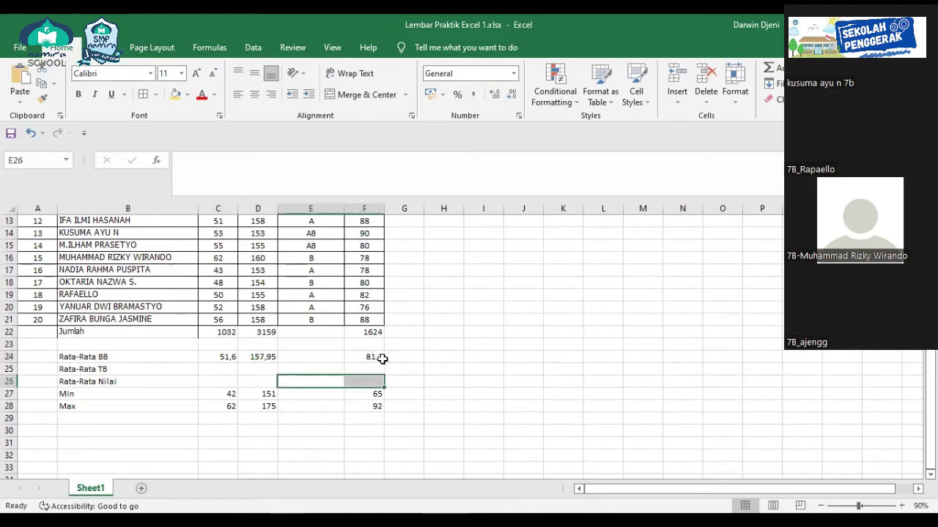
pyautogui.click(380, 358)
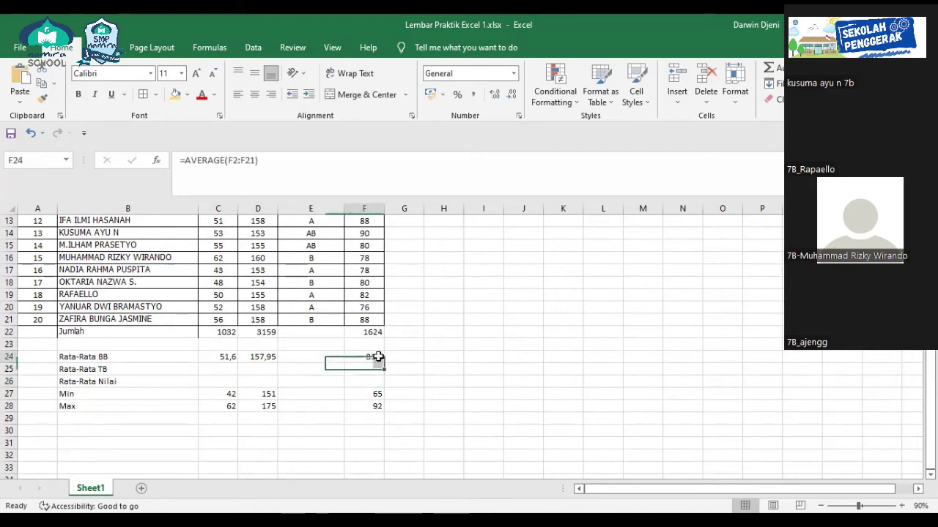
pyautogui.click(228, 356)
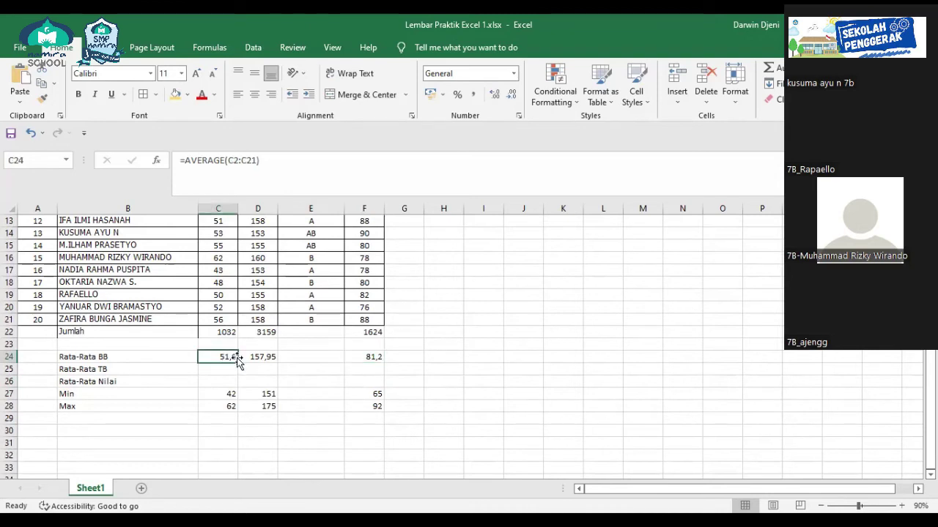
pyautogui.click(262, 359)
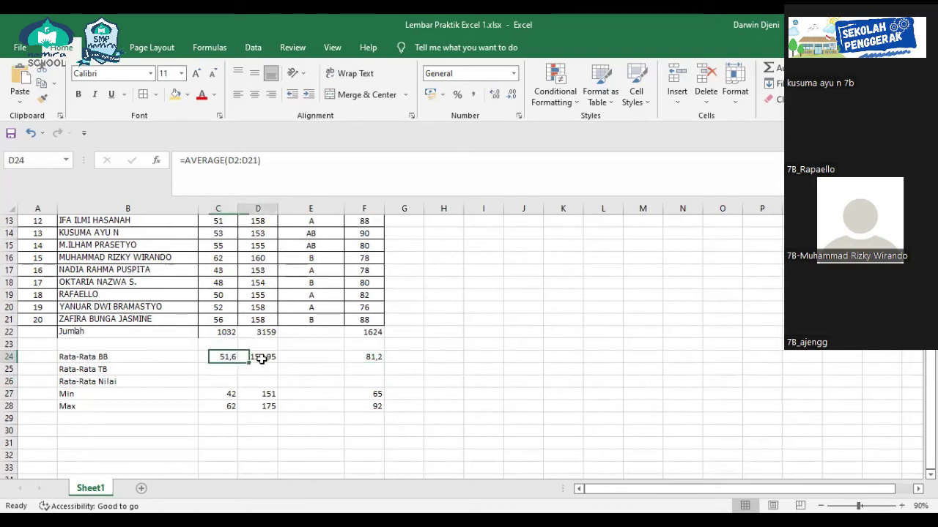
pyautogui.click(374, 357)
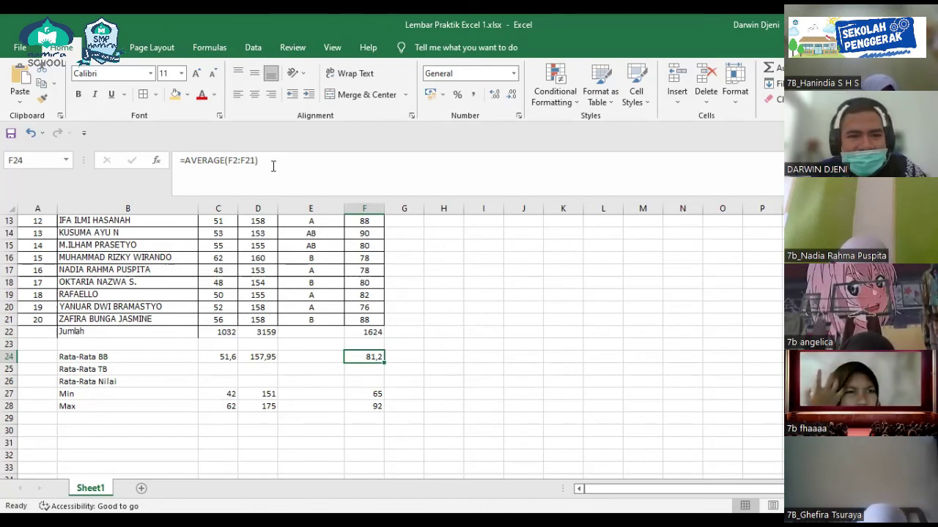
pyautogui.click(242, 162)
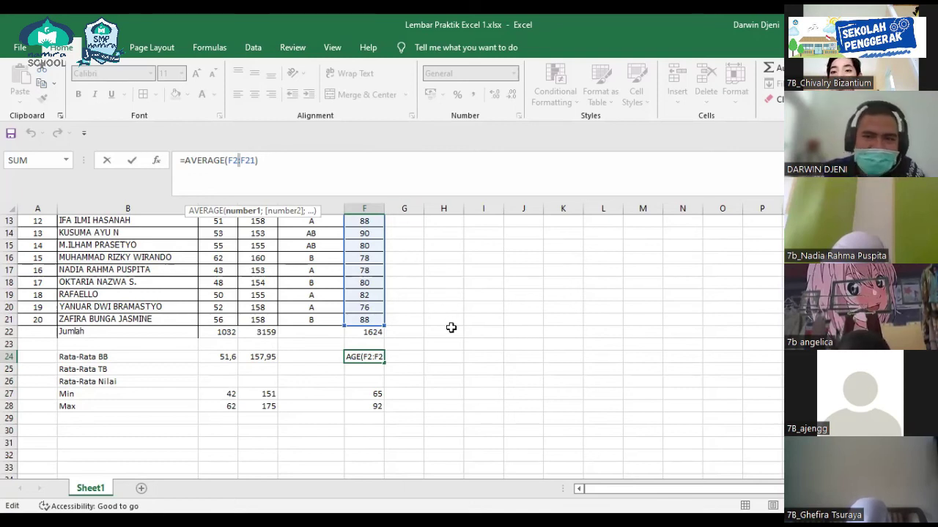
pyautogui.click(451, 328)
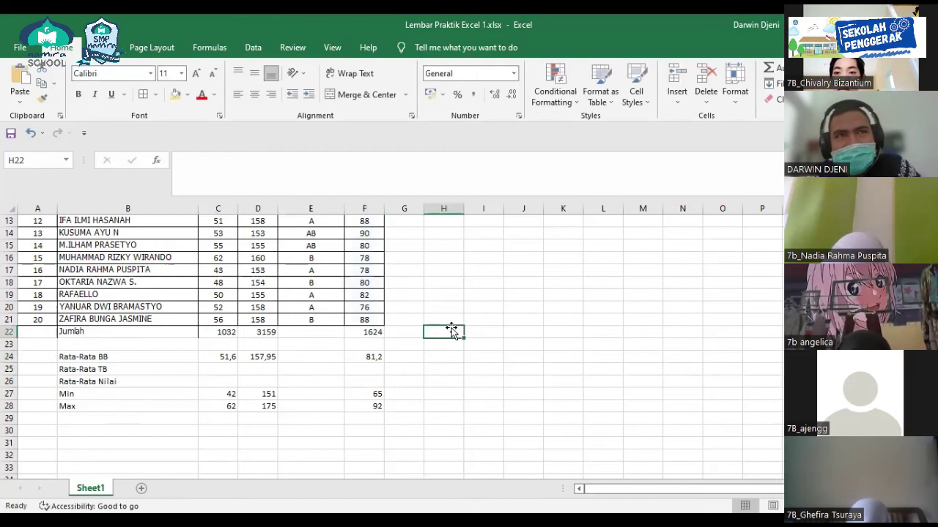
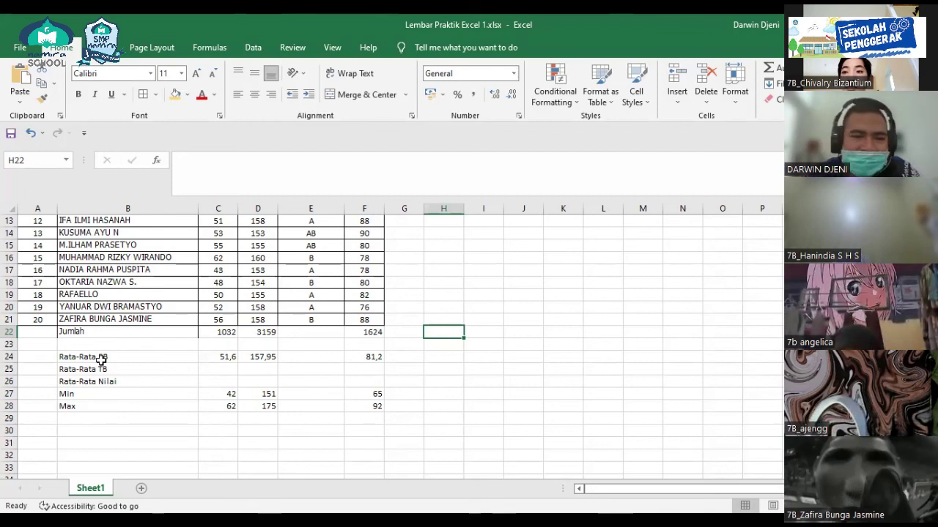
# Right-align the student names in rows 4 to 7.
pyautogui.click(323, 378)
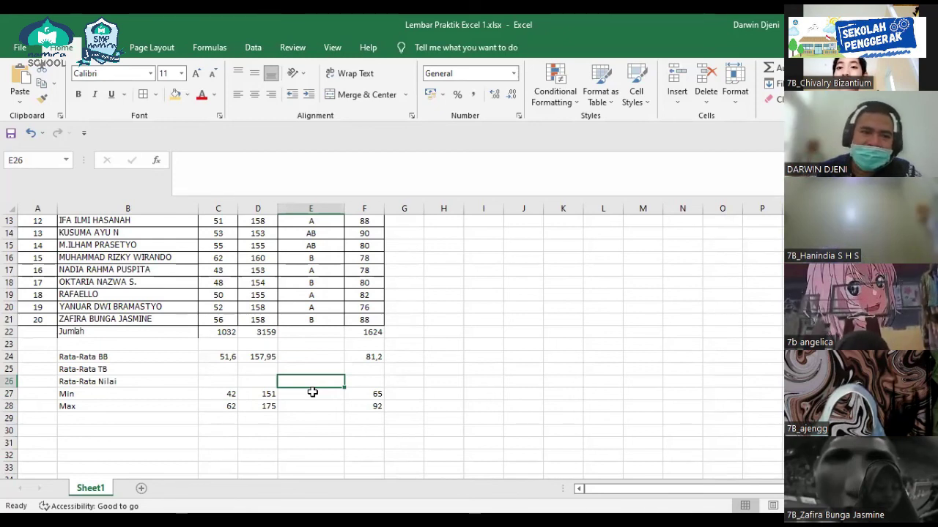
pyautogui.scroll(4, 171, 396)
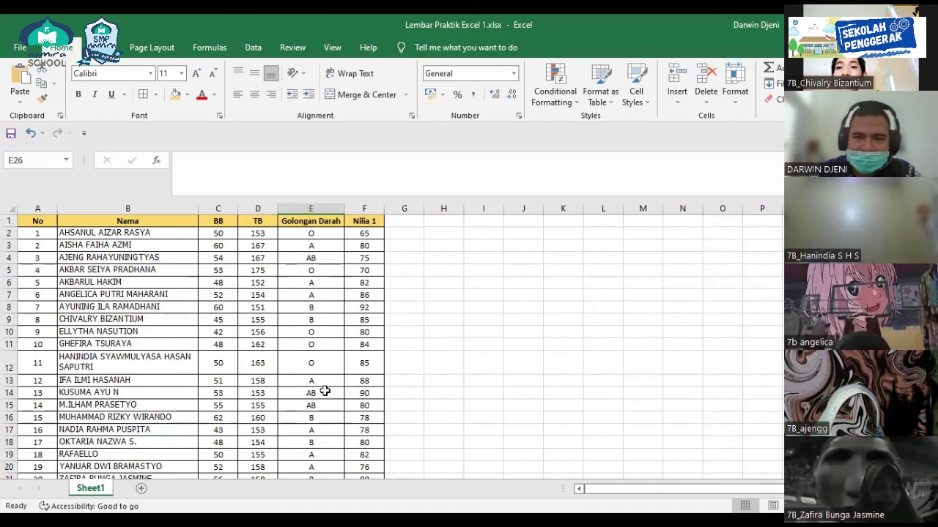
pyautogui.scroll(-2, 326, 388)
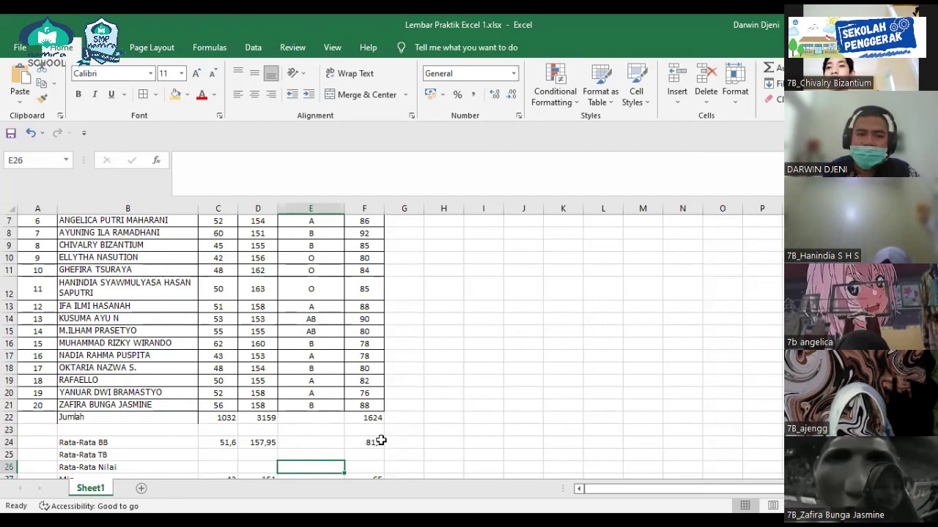
pyautogui.scroll(2, 324, 410)
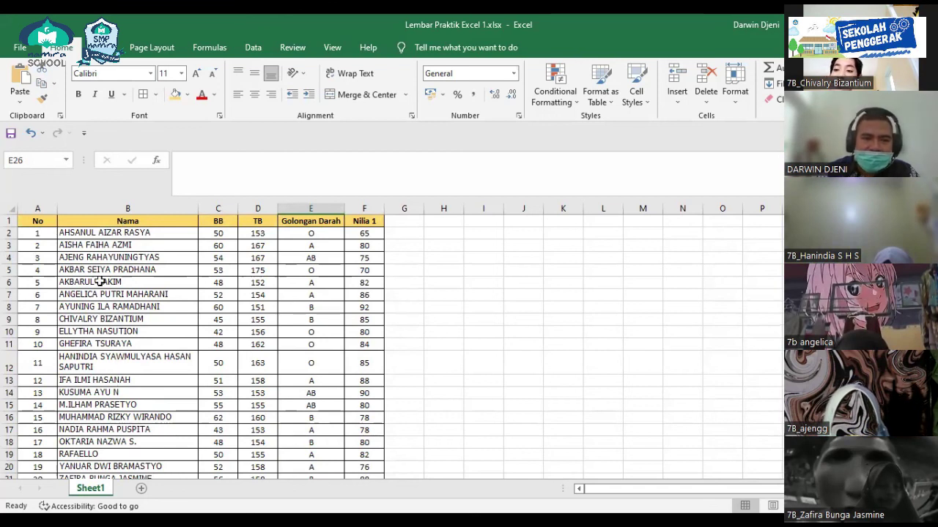
pyautogui.moveTo(96, 258); pyautogui.dragTo(110, 294)
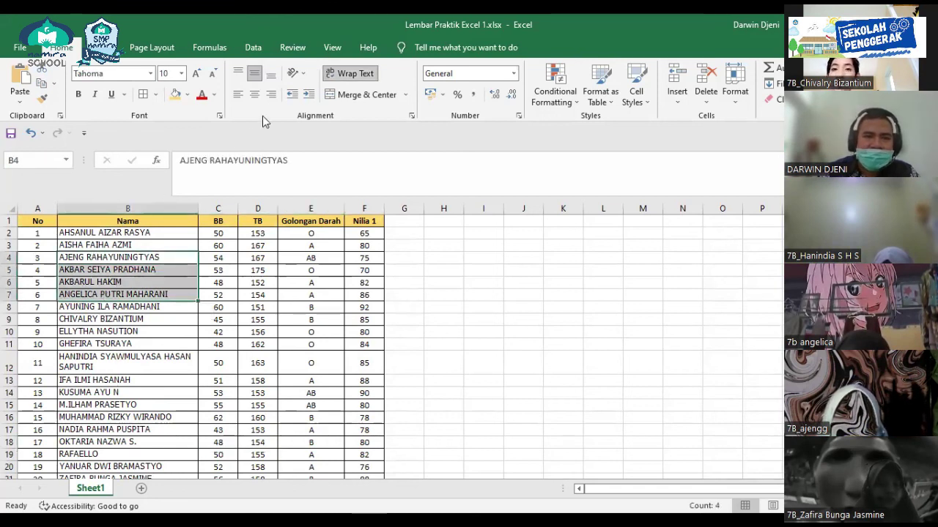
pyautogui.click(271, 99)
# Centre the names in rows 11 to 14 and right-align those in rows 16 to 19.
pyautogui.moveTo(110, 344); pyautogui.dragTo(110, 393)
pyautogui.click(254, 94)
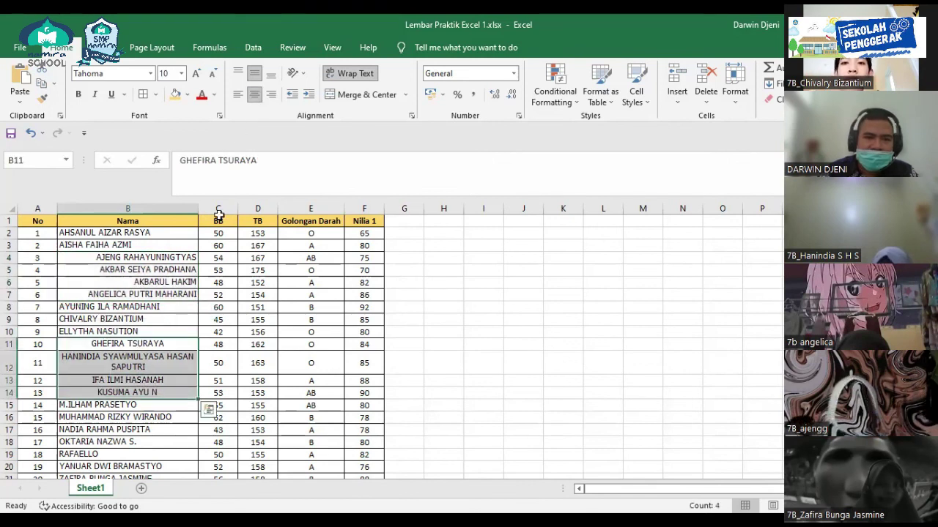
pyautogui.scroll(-3, 223, 376)
pyautogui.moveTo(110, 306); pyautogui.dragTo(110, 343)
pyautogui.click(270, 95)
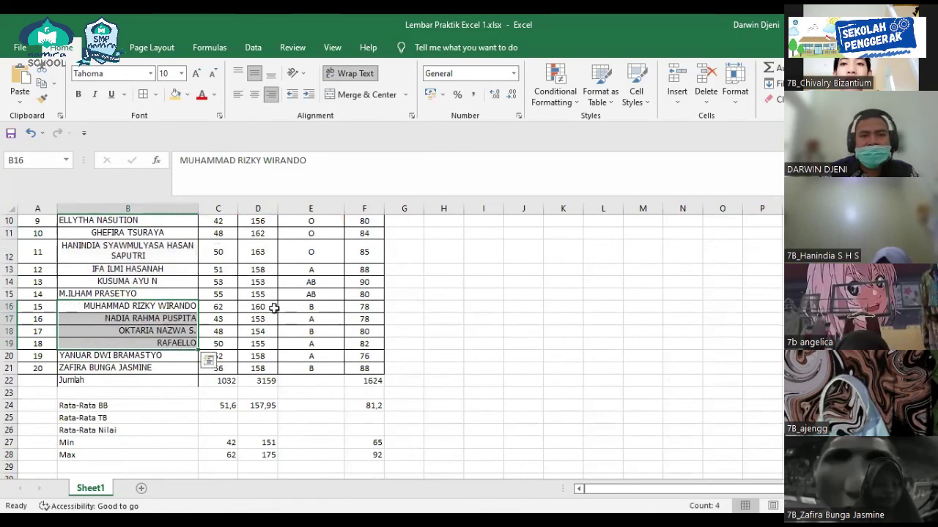
# Apply Align Left to the whole Nama column range B2:B21.
pyautogui.scroll(3, 243, 362)
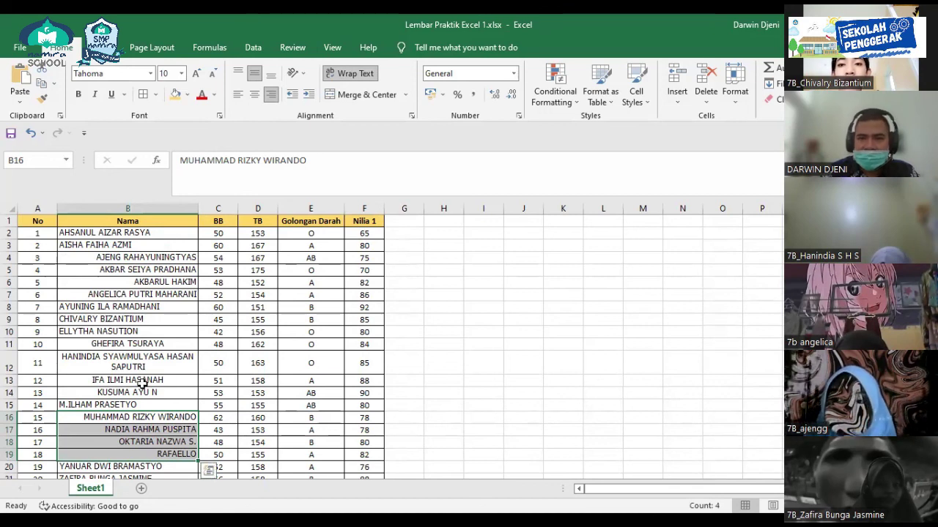
pyautogui.moveTo(92, 232)
pyautogui.mouseDown()
pyautogui.moveTo(126, 458)
pyautogui.moveTo(141, 449)
pyautogui.mouseUp()
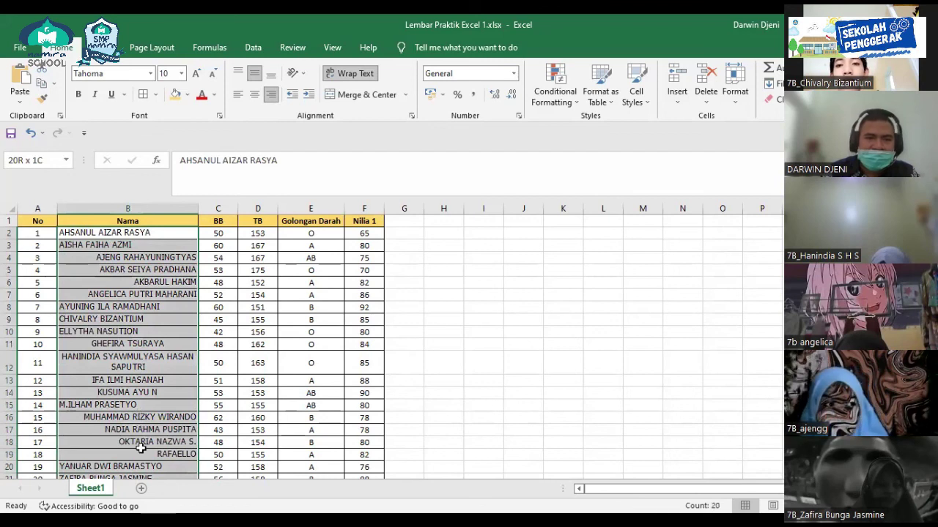
pyautogui.scroll(-1, 373, 319)
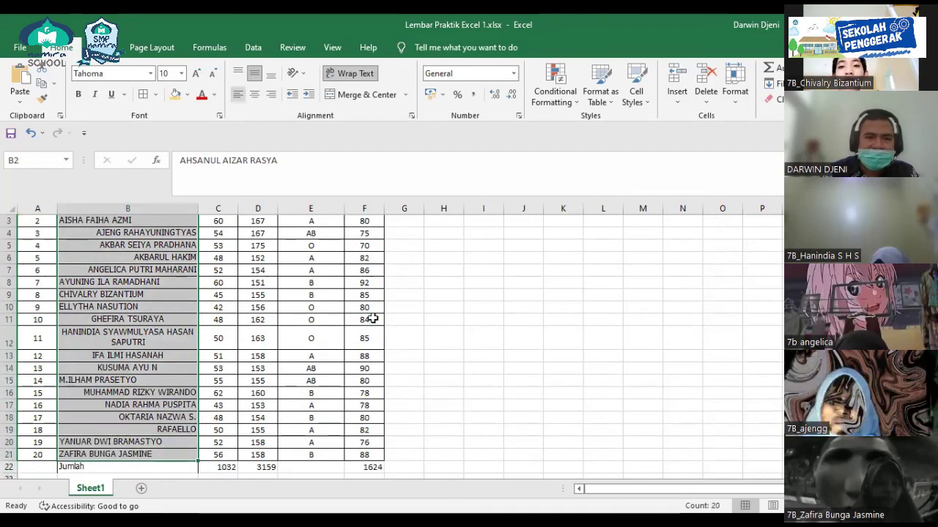
pyautogui.scroll(1, 373, 319)
pyautogui.click(427, 316)
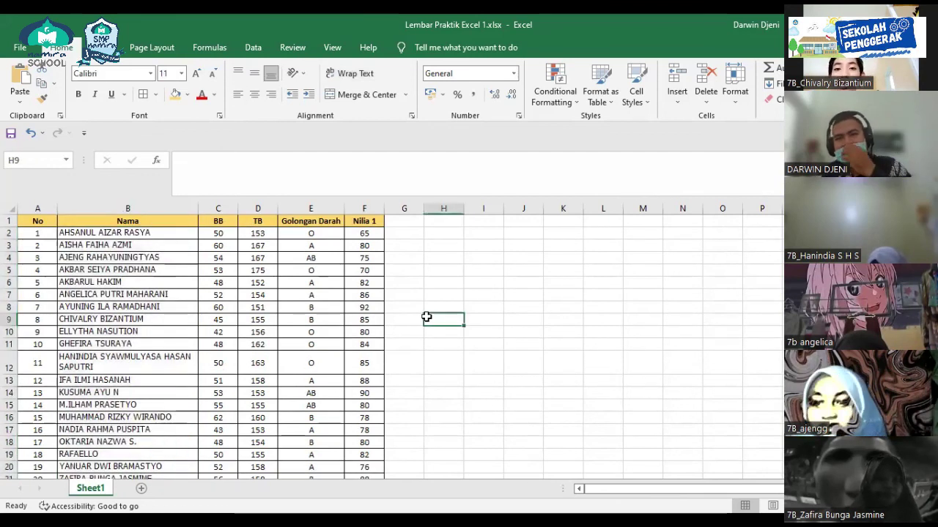